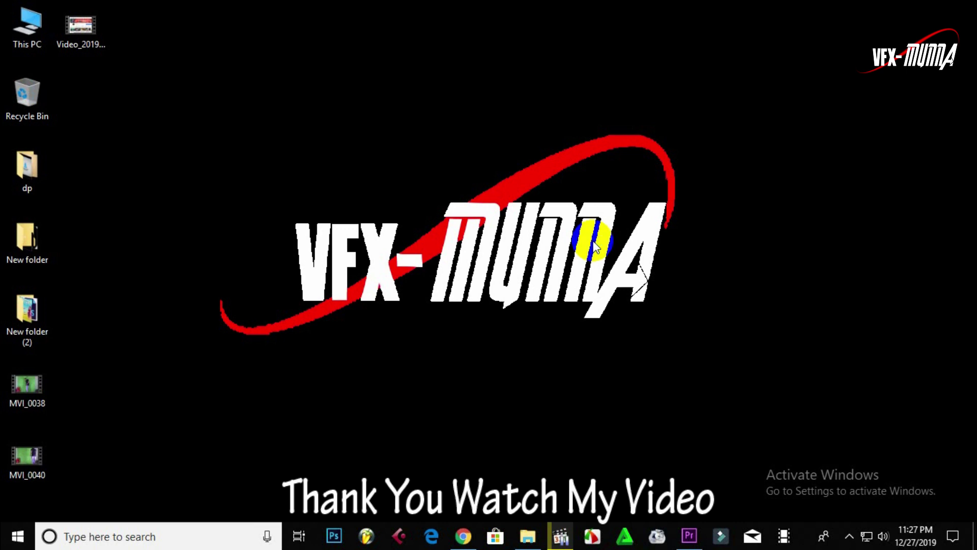
Bring up the YouTube channel's Videos page in Chrome from the taskbar.
{"action": "left_click", "coordinate": [463, 536]}
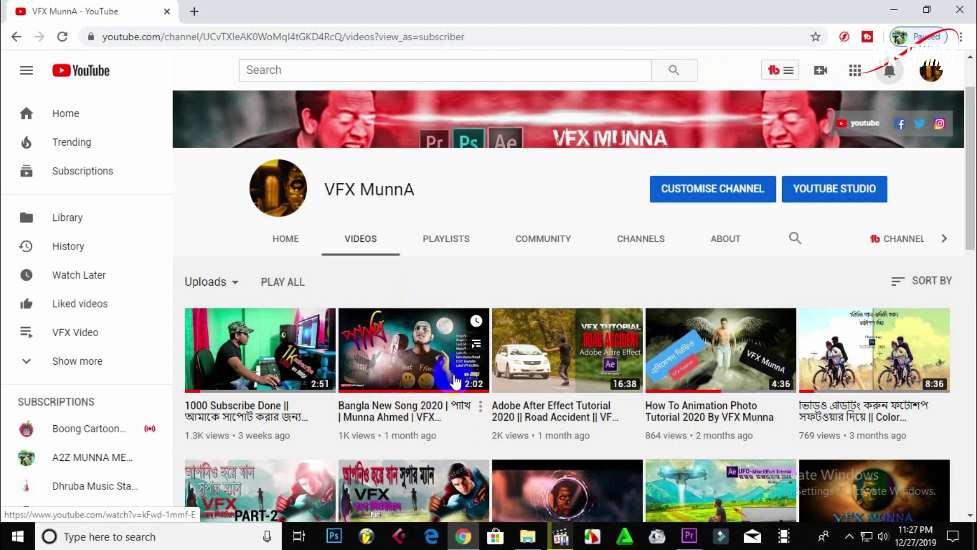
Minimize Chrome, refresh the desktop twice, and switch to Premiere Pro's empty project pakhi.
{"action": "left_click", "coordinate": [893, 9]}
{"action": "right_click", "coordinate": [644, 200]}
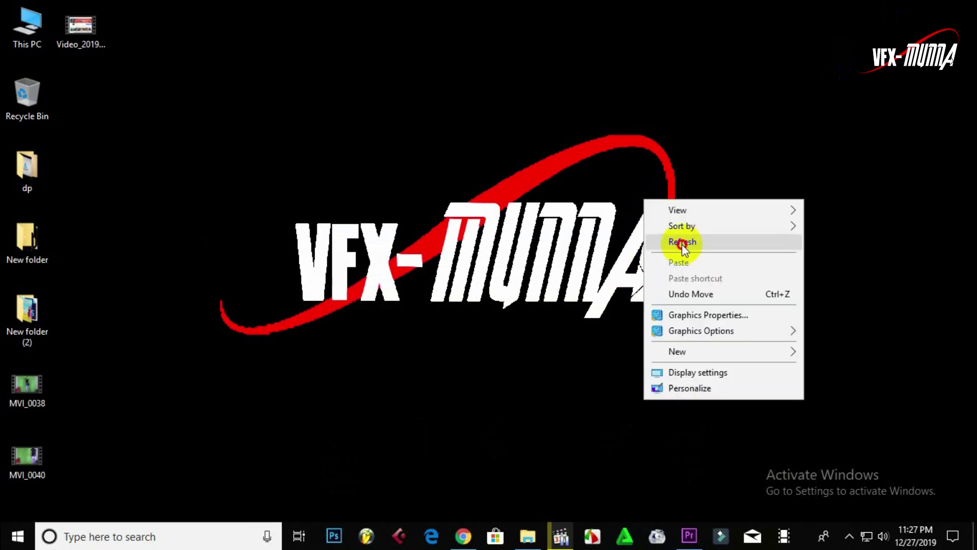
{"action": "left_click", "coordinate": [680, 242]}
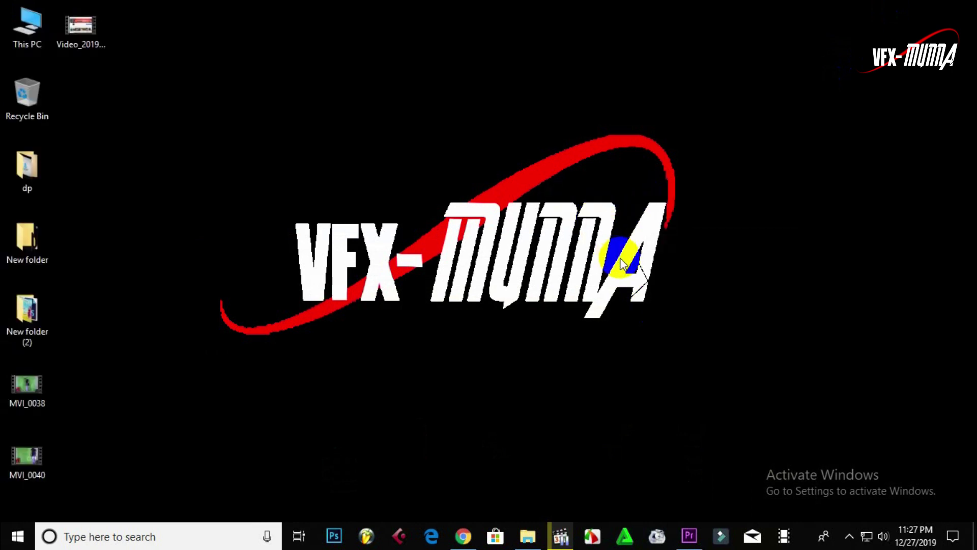
{"action": "right_click", "coordinate": [716, 252]}
{"action": "left_click", "coordinate": [744, 297]}
{"action": "left_click", "coordinate": [690, 534]}
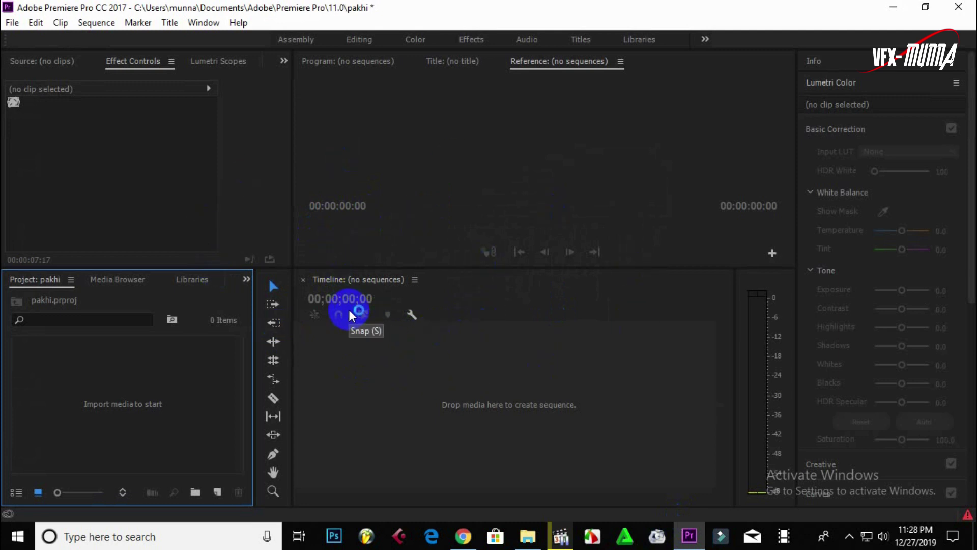
Turn off timeline snapping, then minimize the Premiere Pro window.
{"action": "left_click", "coordinate": [352, 315]}
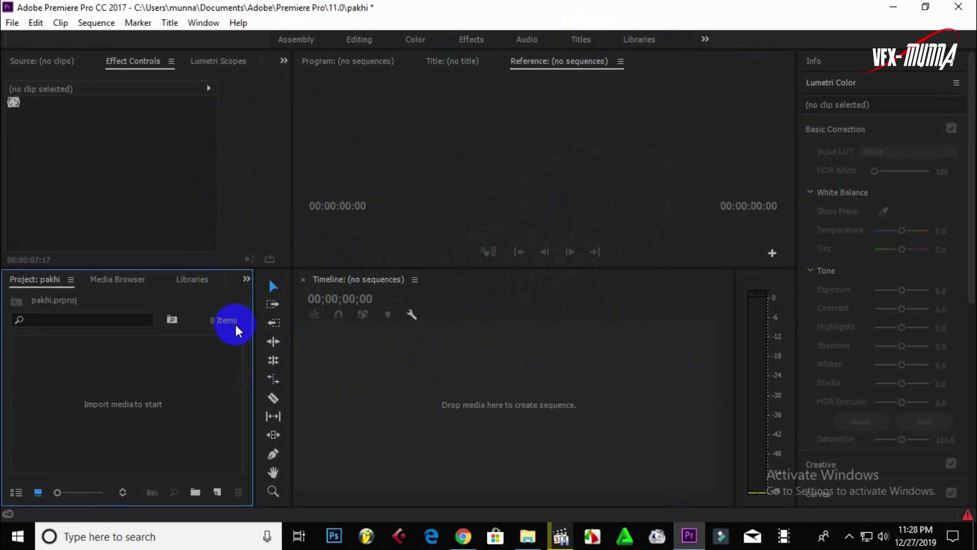
{"action": "left_click", "coordinate": [141, 397]}
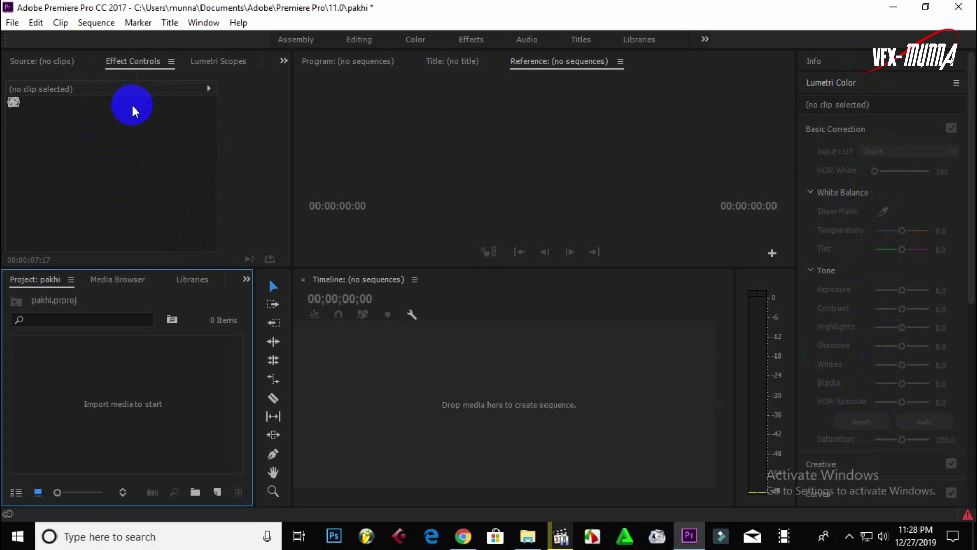
{"action": "left_click", "coordinate": [973, 8]}
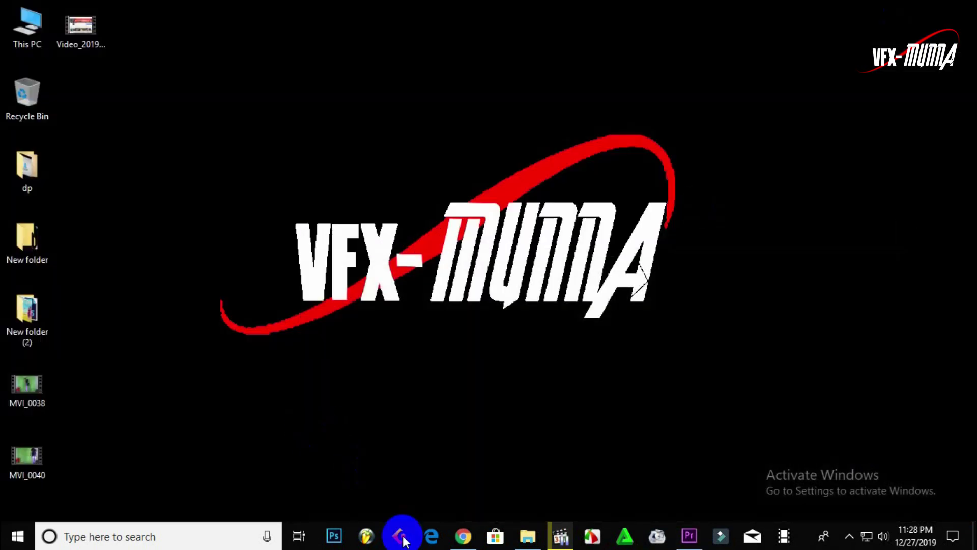
Open the media folder and inspect the moon, apon song, dust, edit, light and smoke files.
{"action": "left_click", "coordinate": [527, 536]}
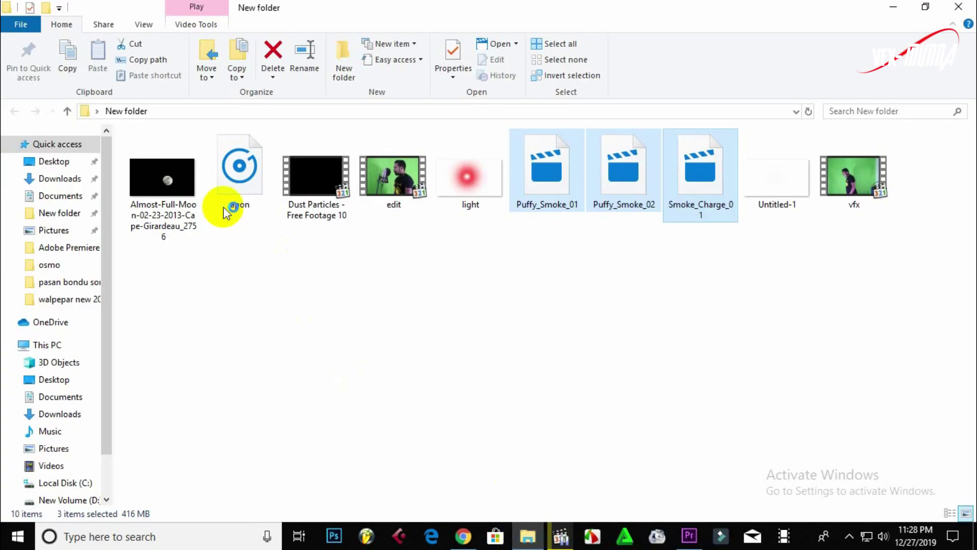
{"action": "left_click", "coordinate": [165, 178]}
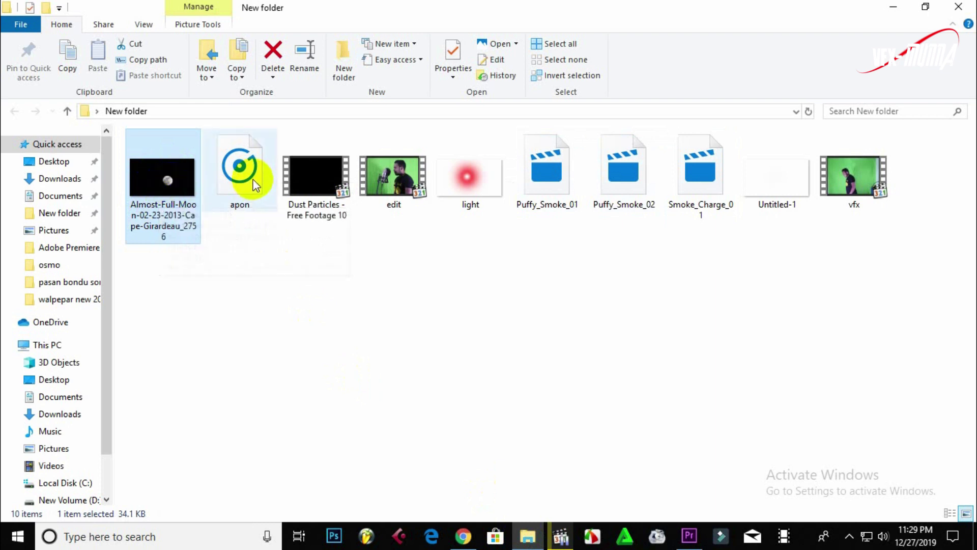
{"action": "left_click", "coordinate": [259, 164]}
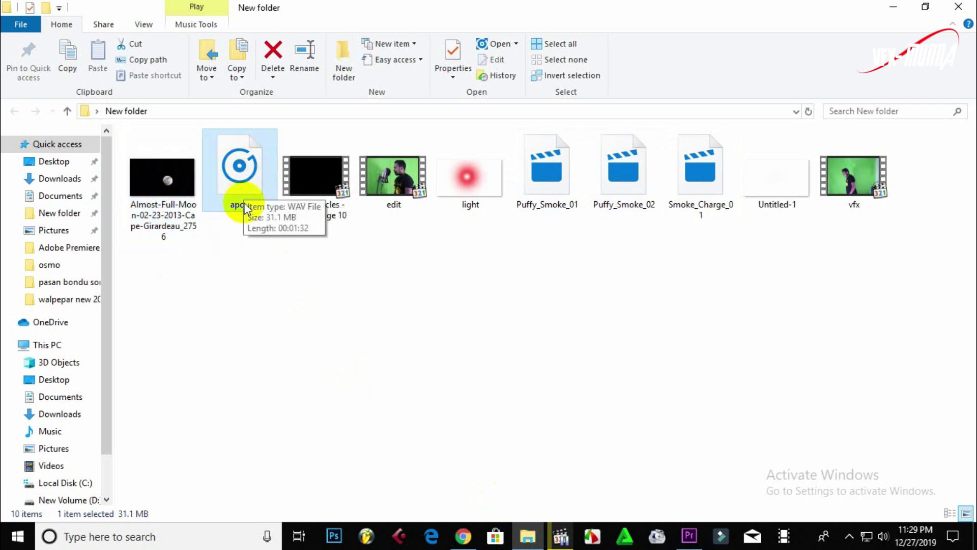
{"action": "left_click", "coordinate": [319, 182]}
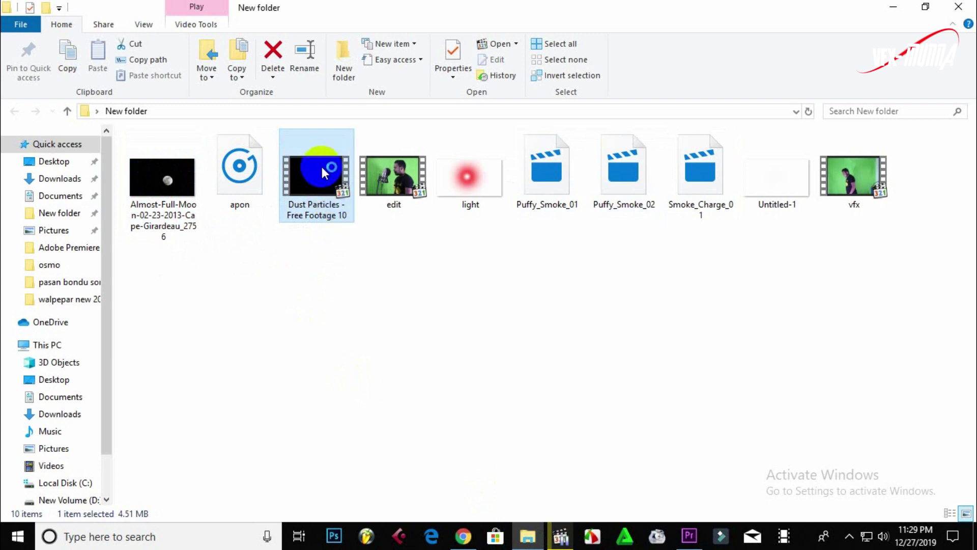
{"action": "left_click", "coordinate": [402, 188]}
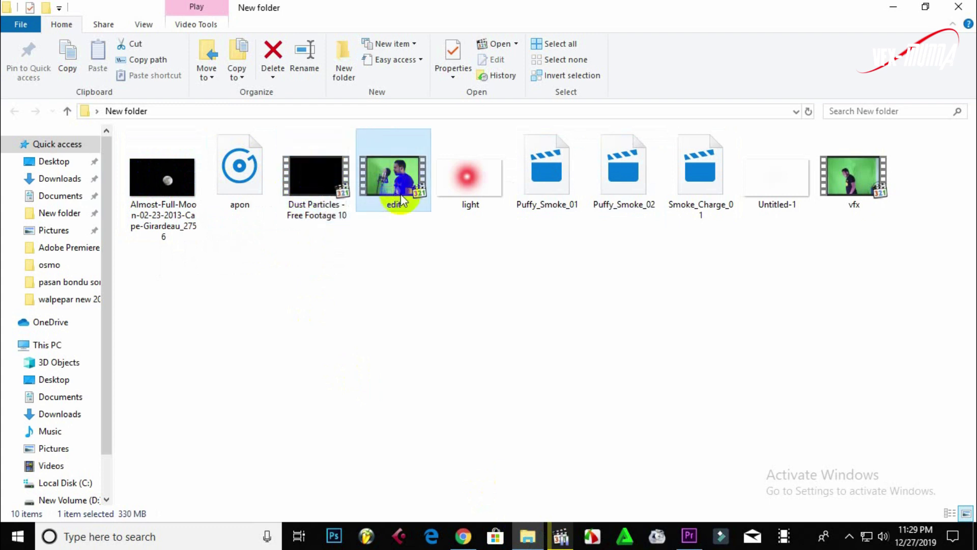
{"action": "left_click", "coordinate": [476, 195]}
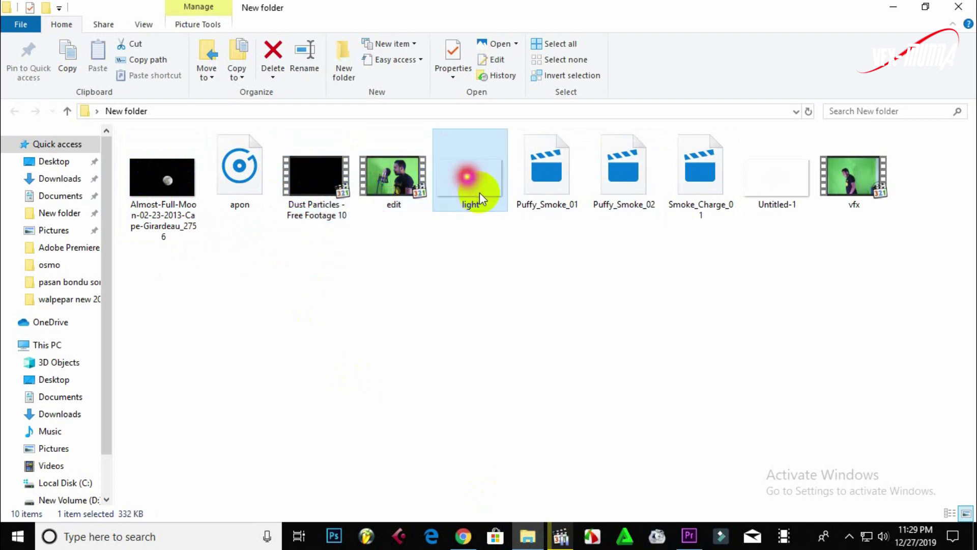
{"action": "left_click", "coordinate": [550, 183]}
{"action": "left_click", "coordinate": [625, 170]}
Preview the Smoke_Charge_01 clip in MPC-HC, then return to the folder.
{"action": "left_click", "coordinate": [700, 172]}
{"action": "mouse_move", "coordinate": [699, 172]}
{"action": "left_mouse_down"}
{"action": "mouse_move", "coordinate": [490, 385]}
{"action": "mouse_move", "coordinate": [418, 435]}
{"action": "left_mouse_up"}
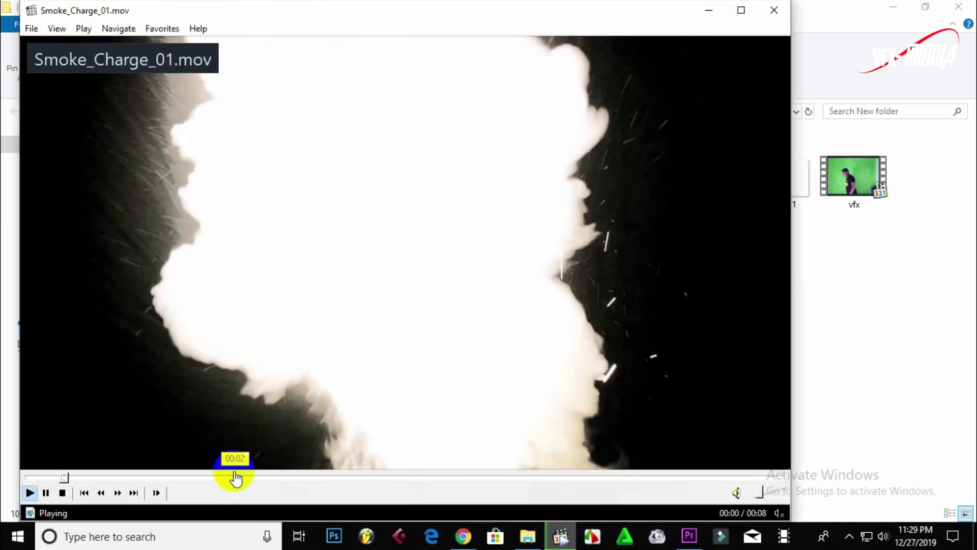
{"action": "left_click", "coordinate": [235, 477]}
{"action": "left_click", "coordinate": [393, 374]}
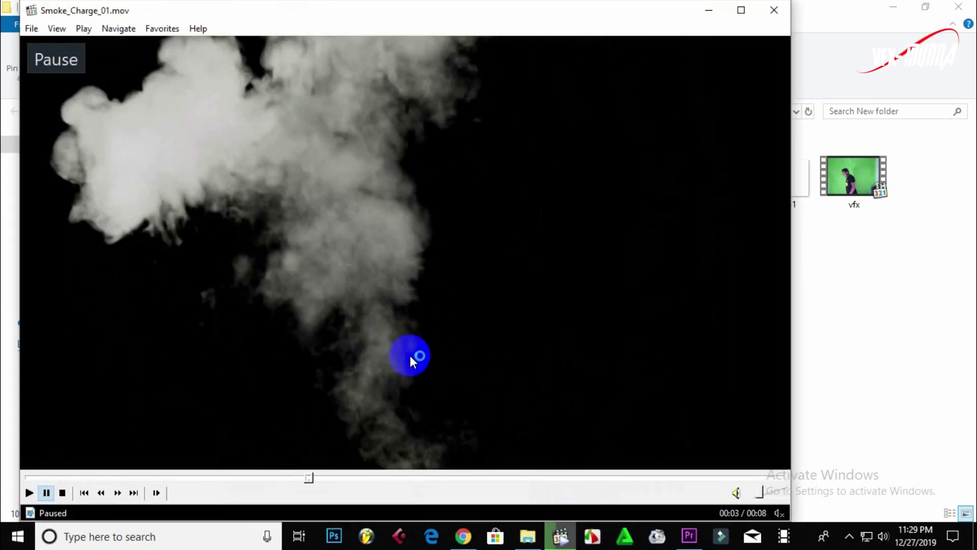
{"action": "left_click", "coordinate": [840, 246]}
Preview Puffy_Smoke_02, then select the nine media files and drag them toward Premiere.
{"action": "left_click", "coordinate": [655, 148]}
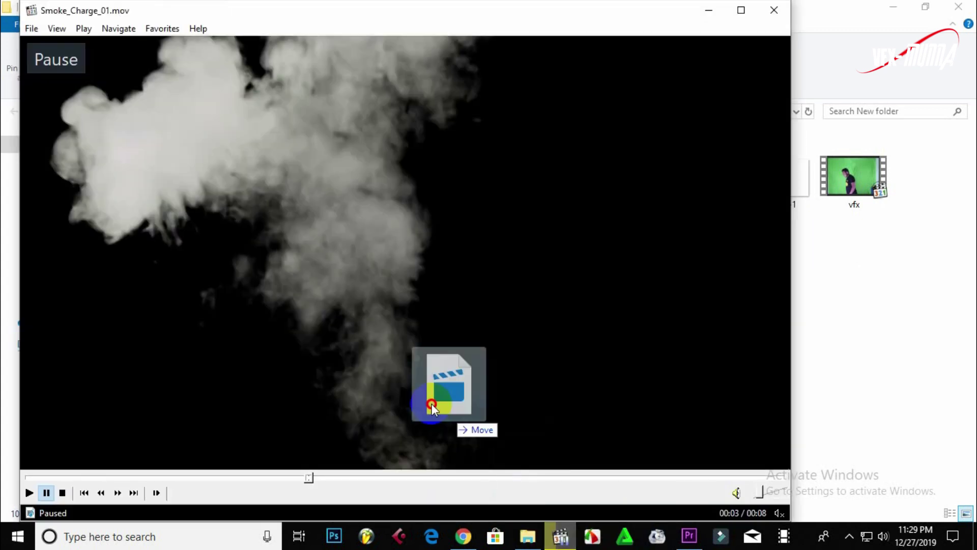
{"action": "left_click_drag", "start_coordinate": [593, 450], "coordinate": [437, 402]}
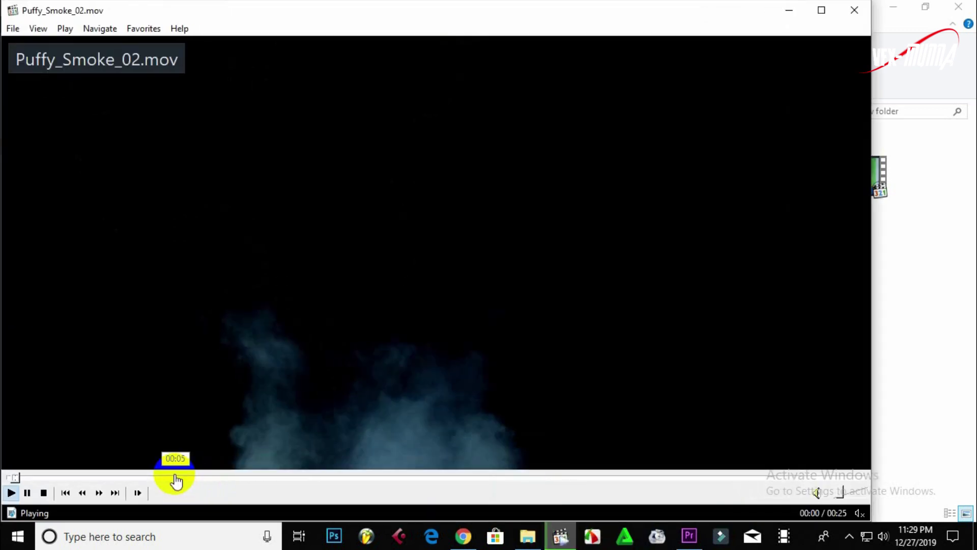
{"action": "left_click", "coordinate": [174, 477]}
{"action": "left_click", "coordinate": [801, 303]}
{"action": "left_click", "coordinate": [930, 292]}
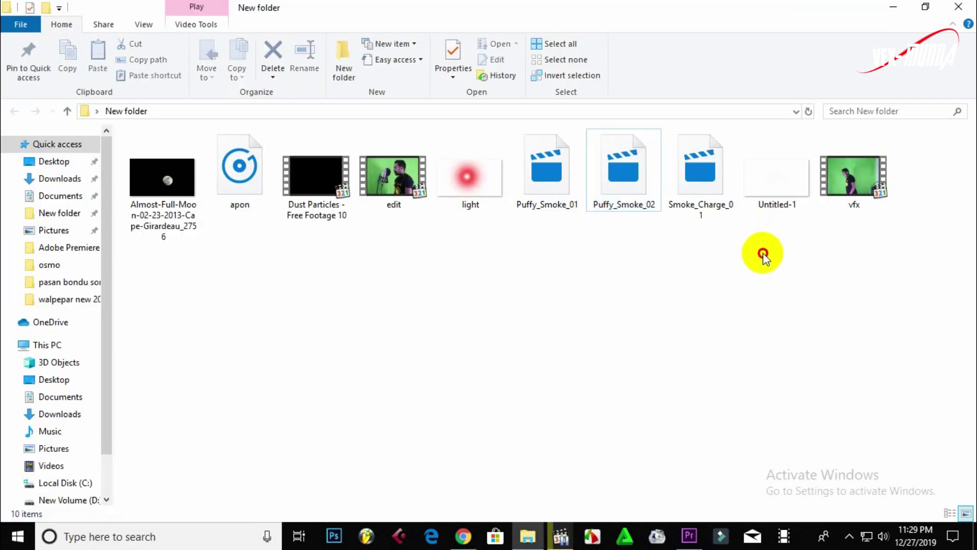
{"action": "mouse_move", "coordinate": [764, 253]}
{"action": "left_mouse_down"}
{"action": "mouse_move", "coordinate": [153, 181]}
{"action": "mouse_move", "coordinate": [182, 187]}
{"action": "left_mouse_up"}
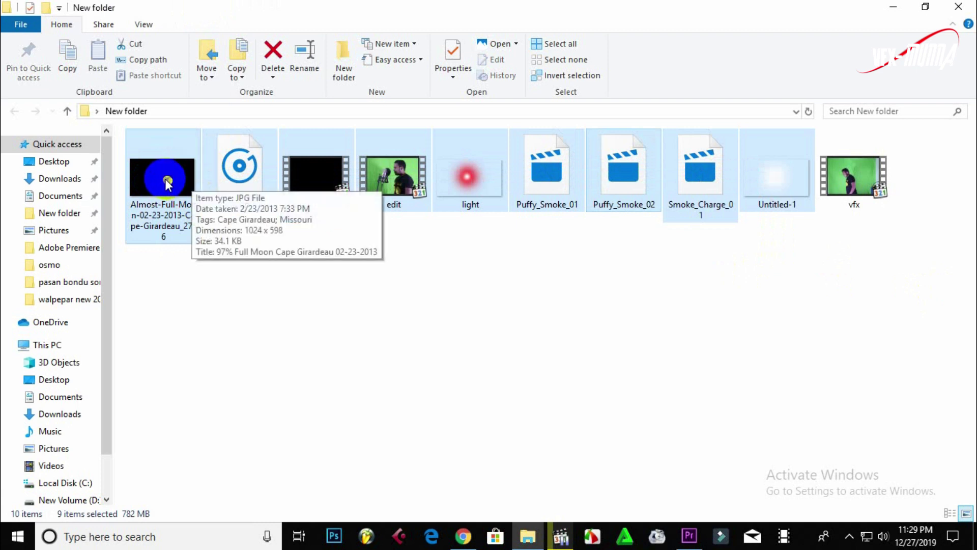
{"action": "mouse_move", "coordinate": [168, 184]}
{"action": "left_mouse_down"}
{"action": "mouse_move", "coordinate": [696, 543]}
{"action": "mouse_move", "coordinate": [61, 433]}
{"action": "left_mouse_up"}
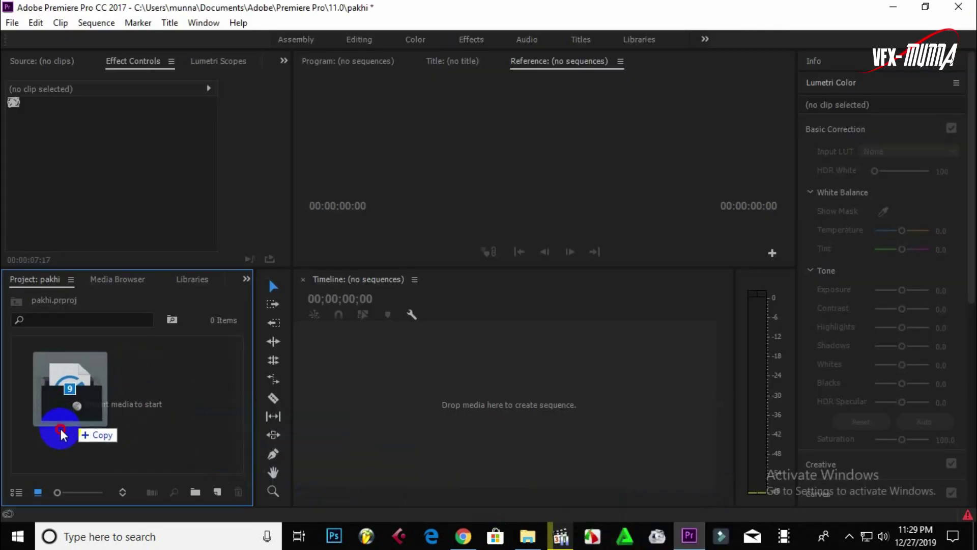
Import the nine files into the Project panel and build sequence 'edit' from edit.MP4.
{"action": "left_click_drag", "start_coordinate": [60, 434], "coordinate": [123, 418]}
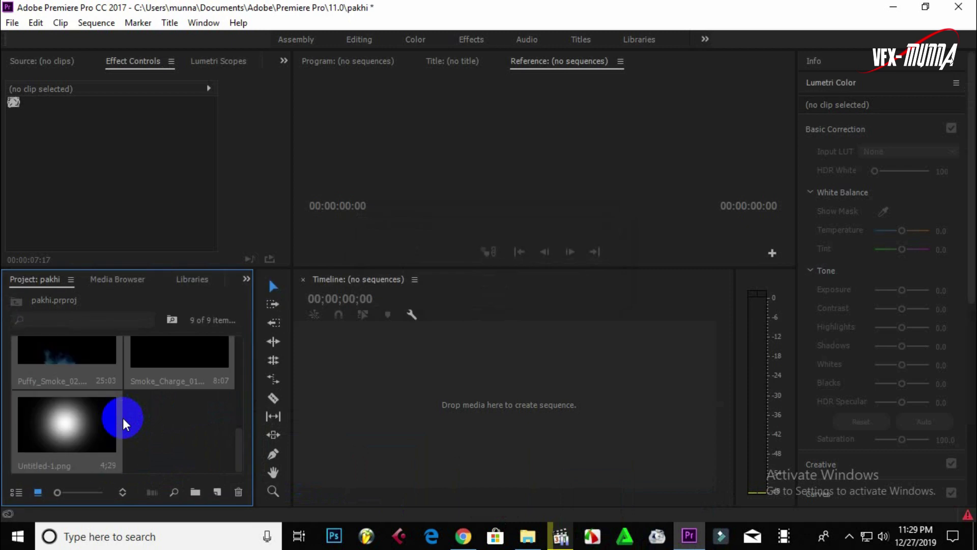
{"action": "left_click", "coordinate": [183, 429]}
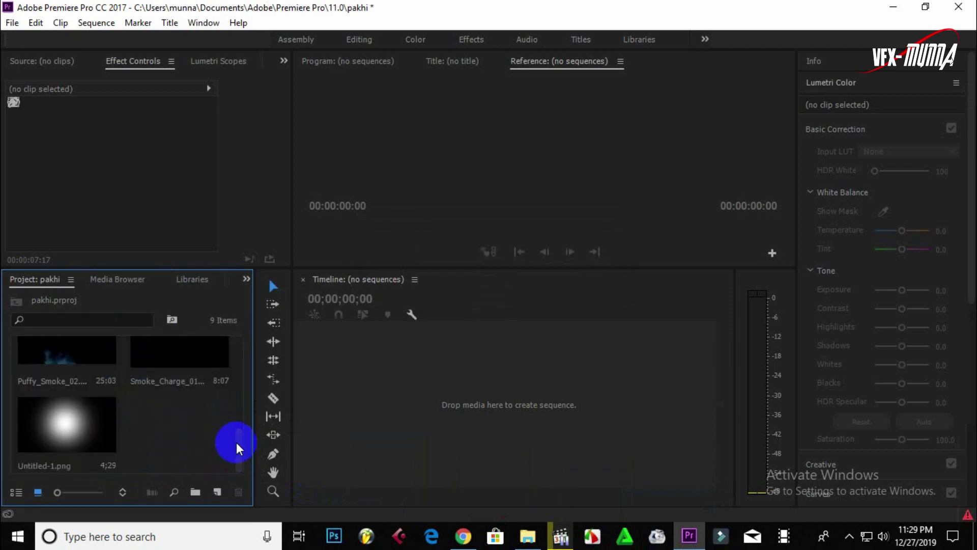
{"action": "left_click_drag", "start_coordinate": [235, 442], "coordinate": [240, 371]}
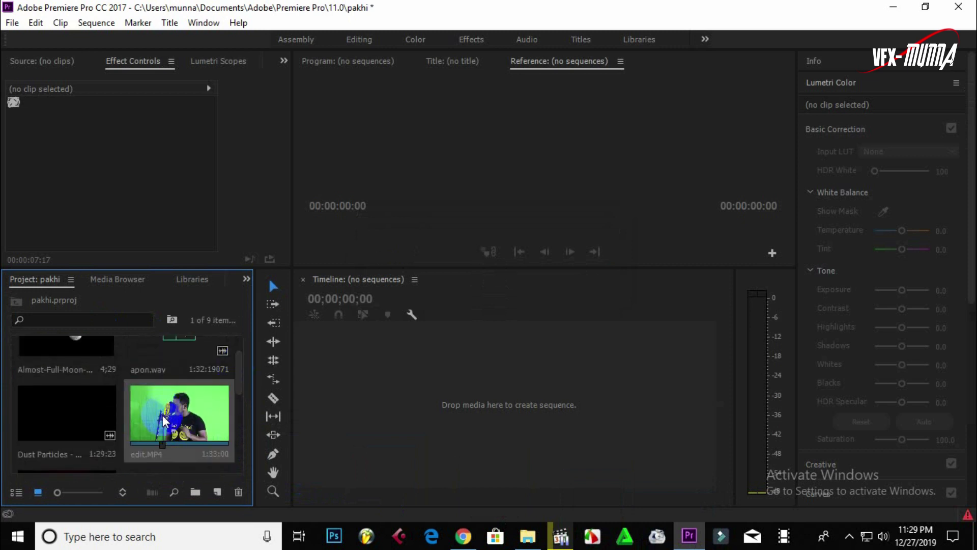
{"action": "mouse_move", "coordinate": [164, 421]}
{"action": "left_mouse_down"}
{"action": "mouse_move", "coordinate": [464, 411]}
{"action": "mouse_move", "coordinate": [411, 404]}
{"action": "left_mouse_up"}
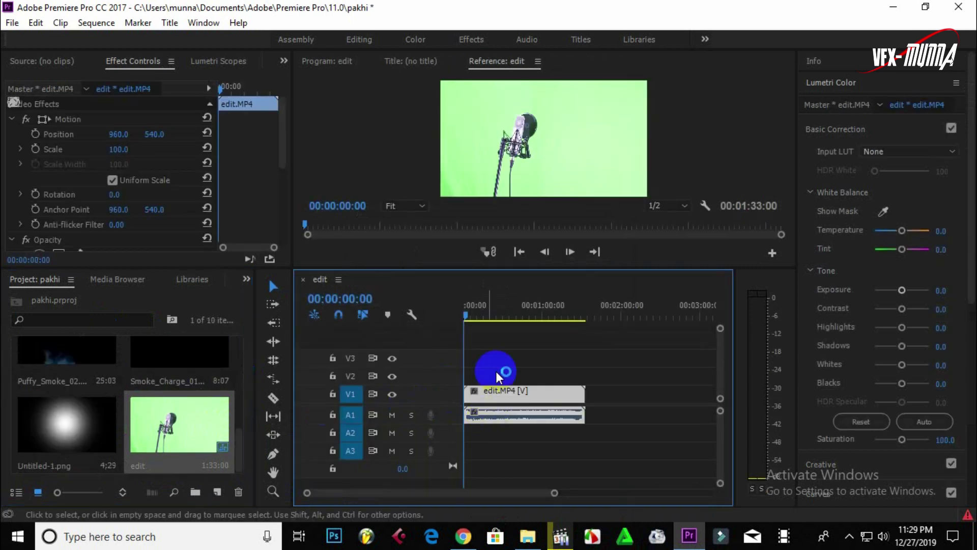
{"action": "left_click", "coordinate": [470, 320]}
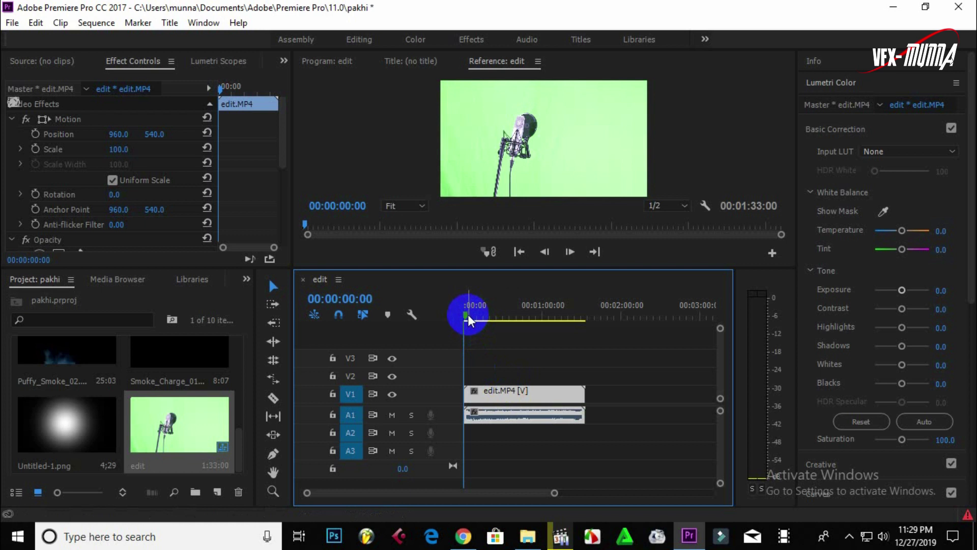
{"action": "left_click_drag", "start_coordinate": [470, 320], "coordinate": [478, 318]}
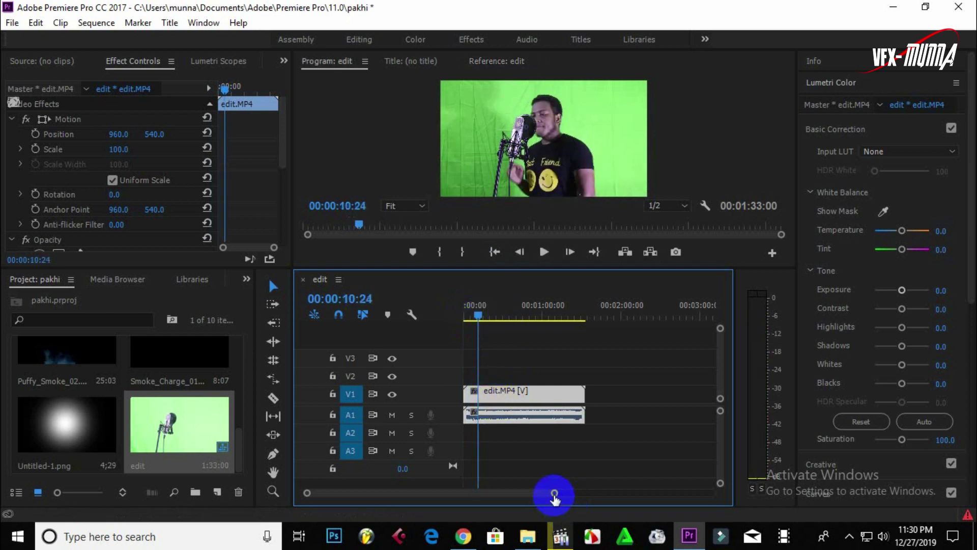
{"action": "left_click_drag", "start_coordinate": [555, 493], "coordinate": [497, 497]}
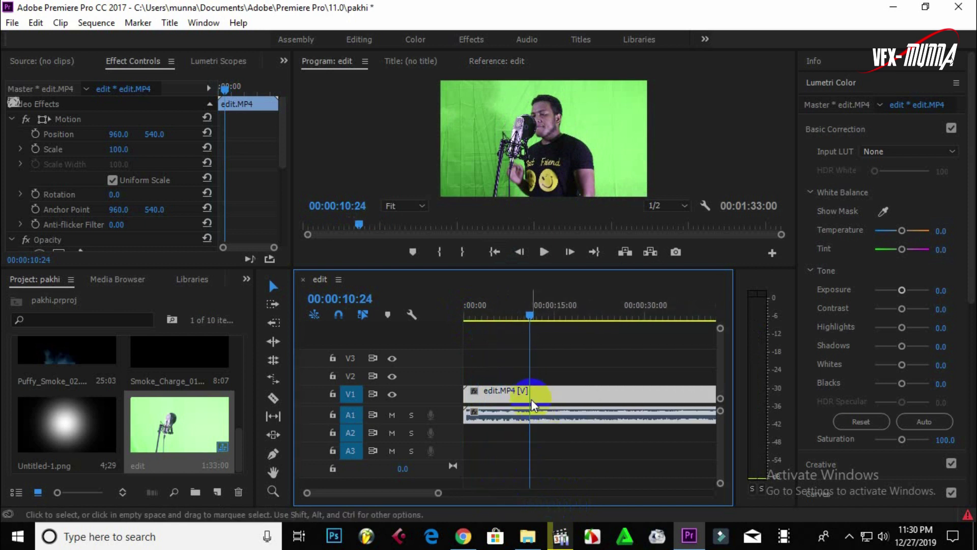
{"action": "left_click_drag", "start_coordinate": [525, 399], "coordinate": [496, 407]}
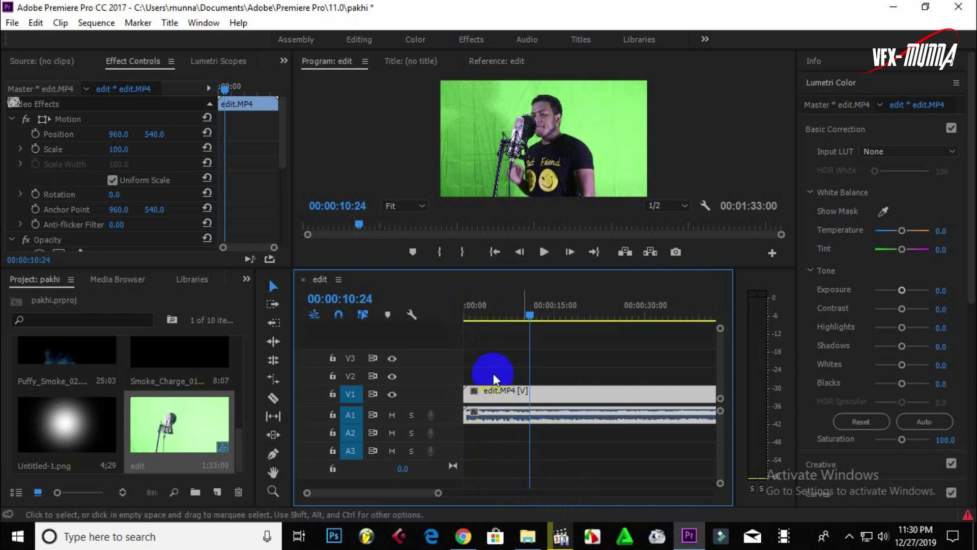
{"action": "left_click", "coordinate": [494, 408]}
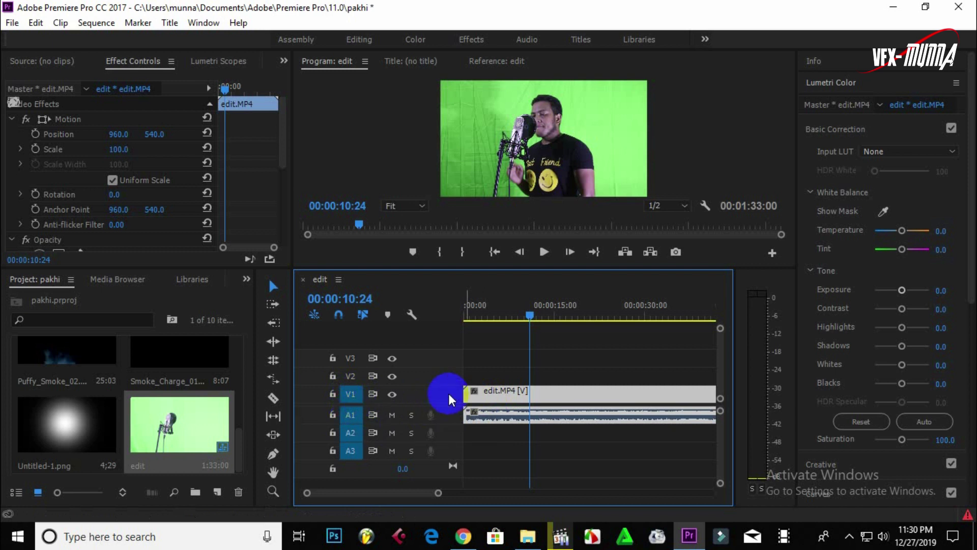
{"action": "left_click", "coordinate": [480, 396]}
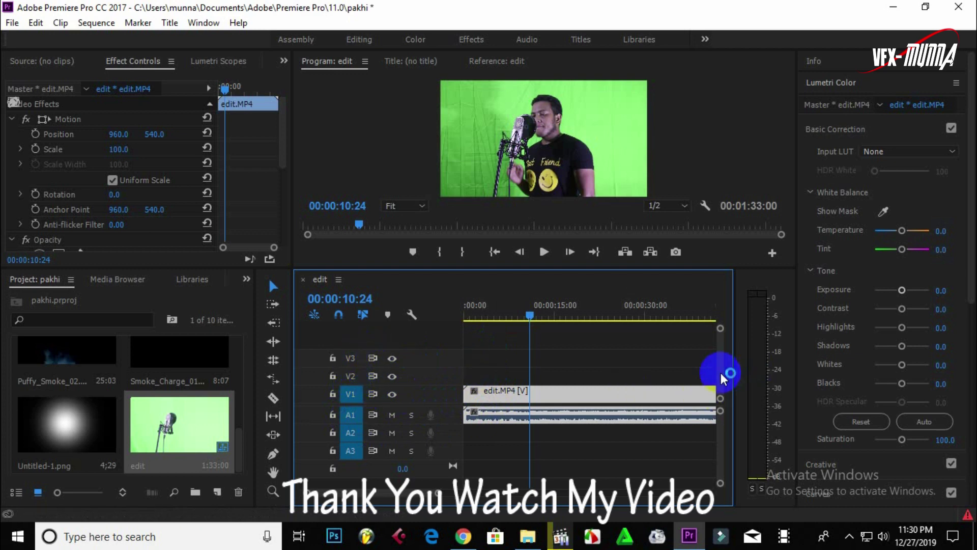
{"action": "mouse_move", "coordinate": [727, 371]}
{"action": "left_mouse_down"}
{"action": "mouse_move", "coordinate": [719, 358]}
{"action": "mouse_move", "coordinate": [720, 382]}
{"action": "left_mouse_up"}
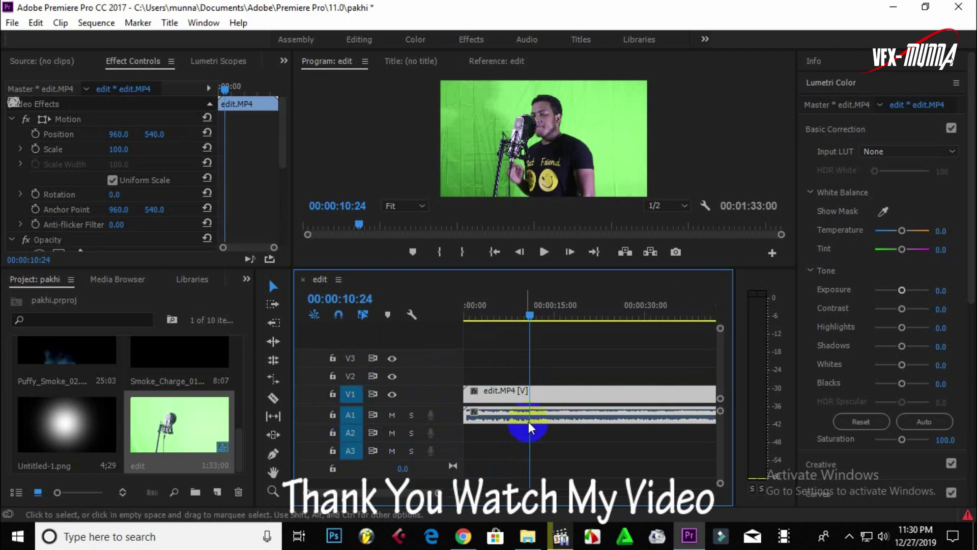
{"action": "left_click", "coordinate": [527, 403]}
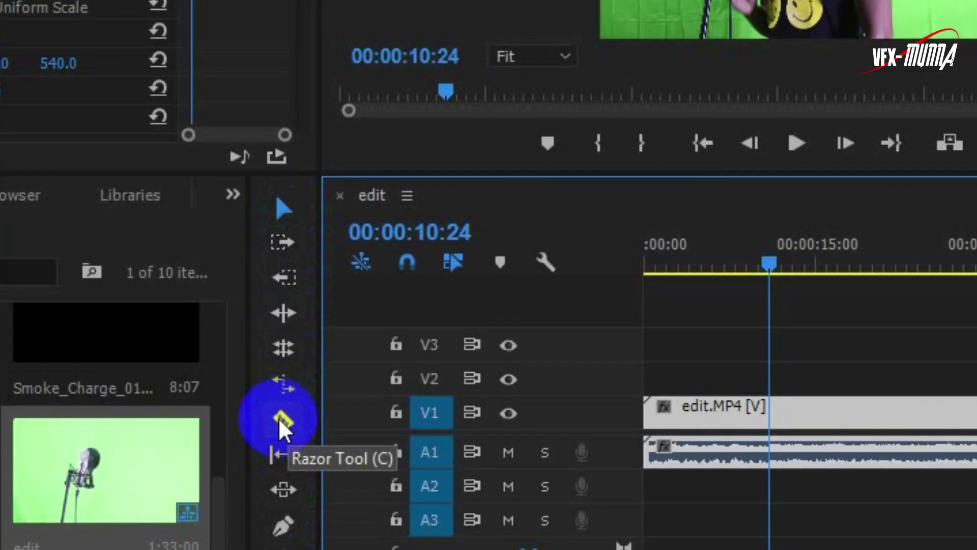
Split the edit.MP4 clip with the Razor tool at 00:00:10:23.
{"action": "left_click", "coordinate": [286, 419]}
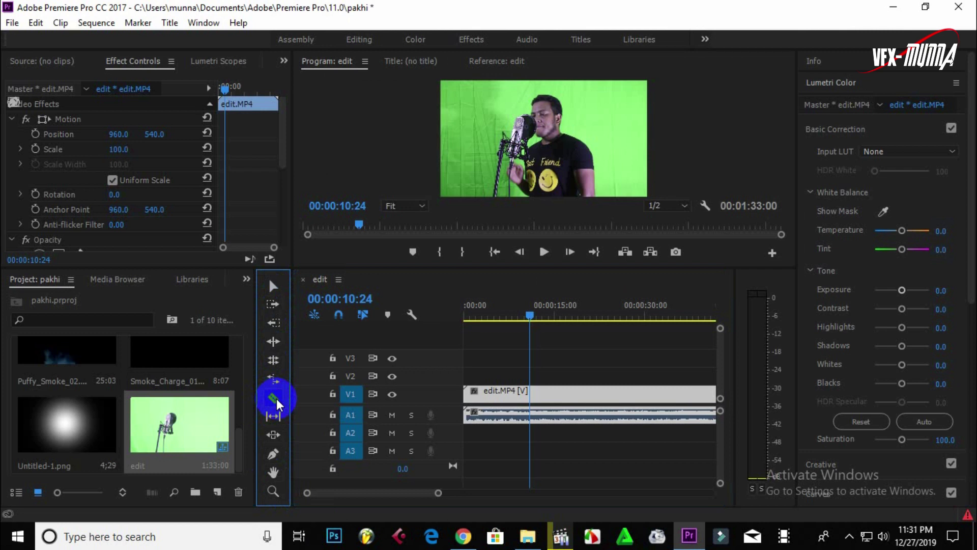
{"action": "left_click", "coordinate": [502, 355]}
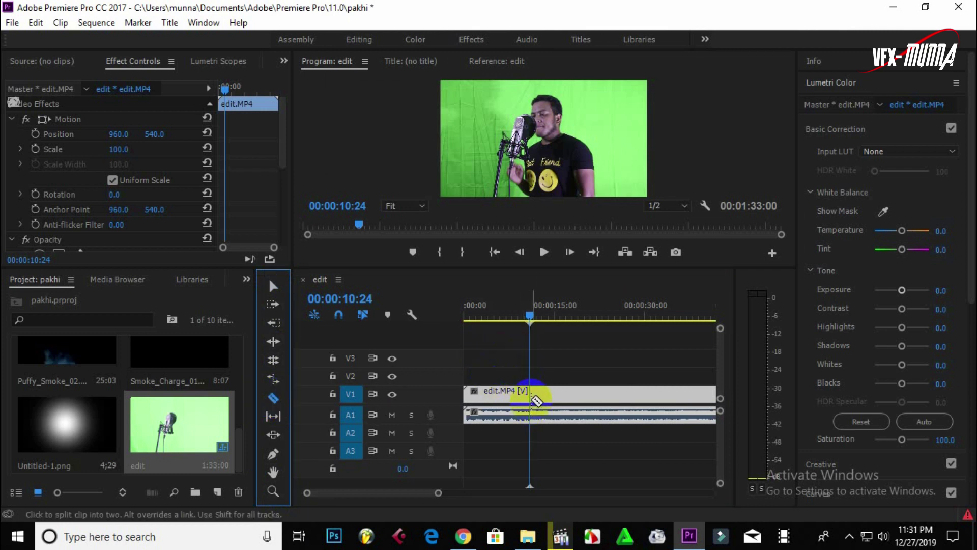
{"action": "left_click", "coordinate": [539, 317]}
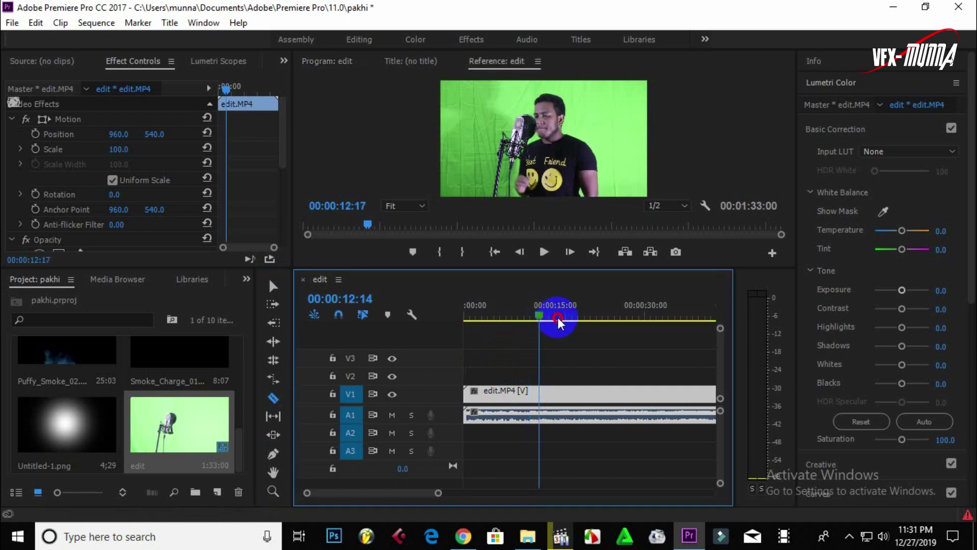
{"action": "left_click_drag", "start_coordinate": [569, 322], "coordinate": [532, 327]}
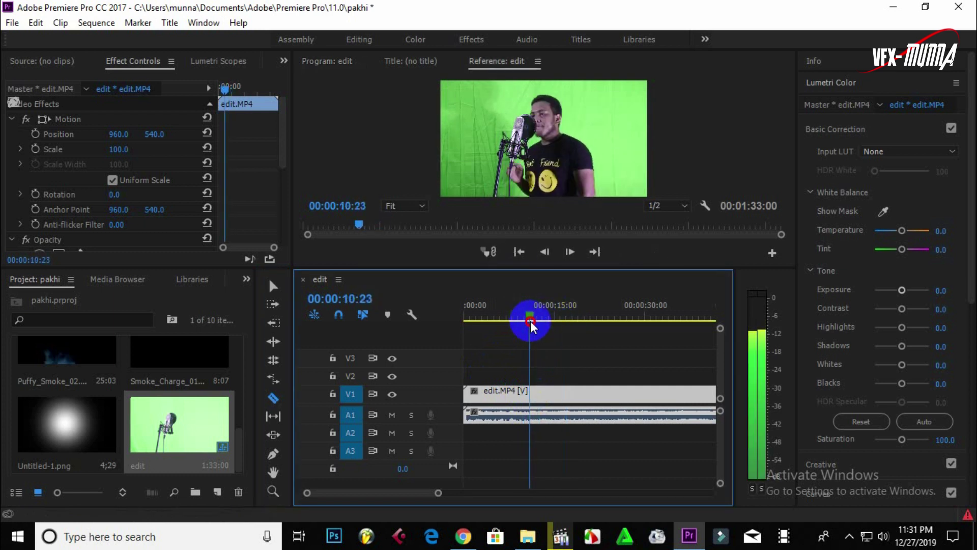
{"action": "left_click", "coordinate": [534, 391]}
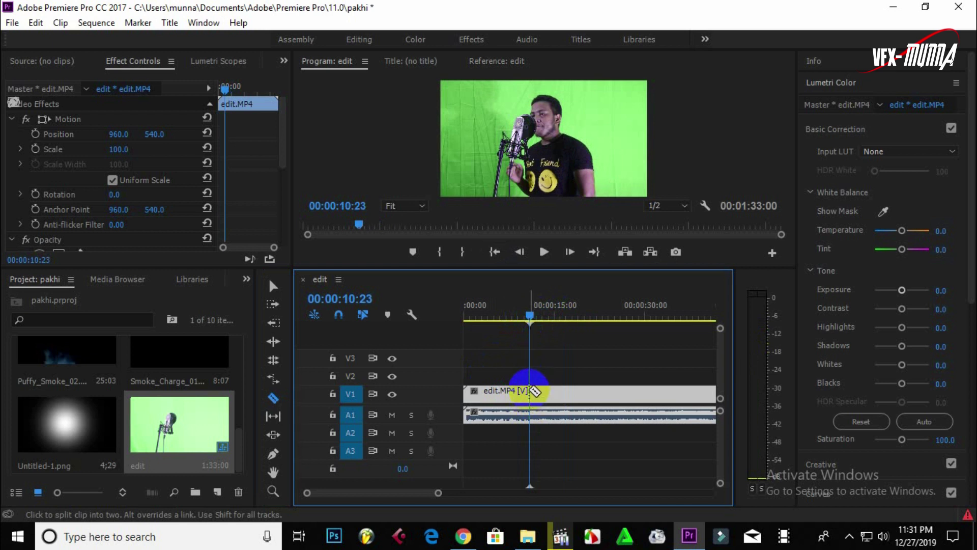
{"action": "left_click", "coordinate": [532, 395]}
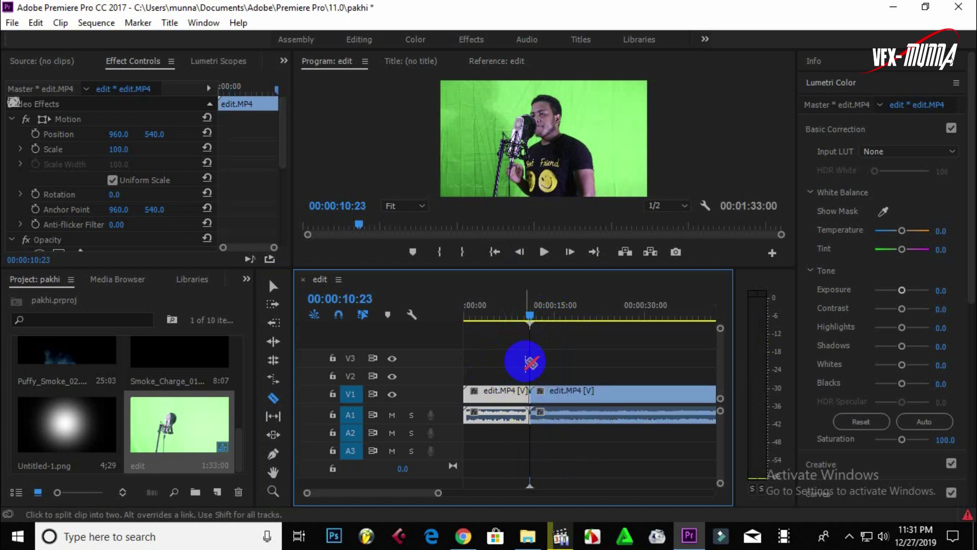
{"action": "mouse_move", "coordinate": [529, 316]}
{"action": "left_mouse_down"}
{"action": "mouse_move", "coordinate": [556, 319]}
{"action": "mouse_move", "coordinate": [543, 324]}
{"action": "left_mouse_up"}
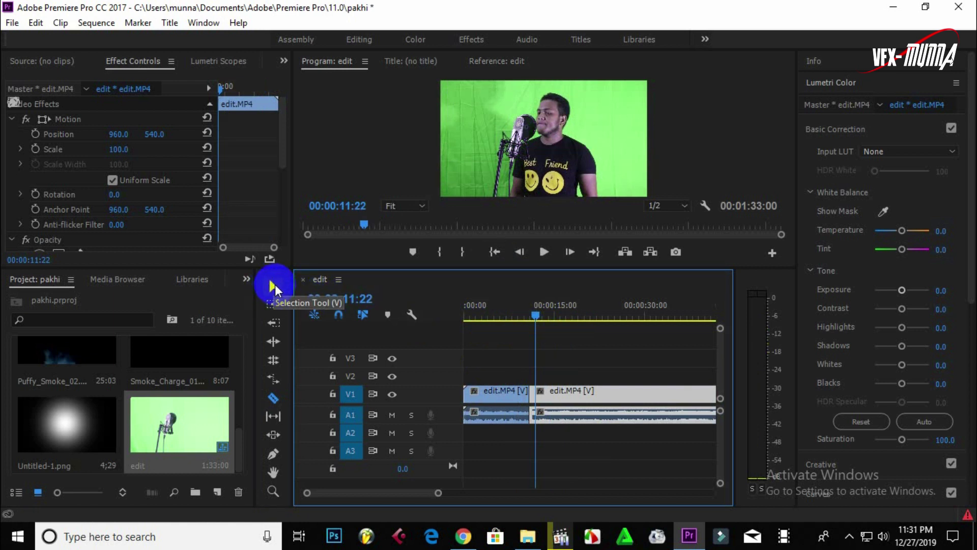
Delete the opening clip piece and ripple-delete the gap so edit.MP4 starts at zero.
{"action": "left_click", "coordinate": [273, 285]}
{"action": "left_click", "coordinate": [484, 390]}
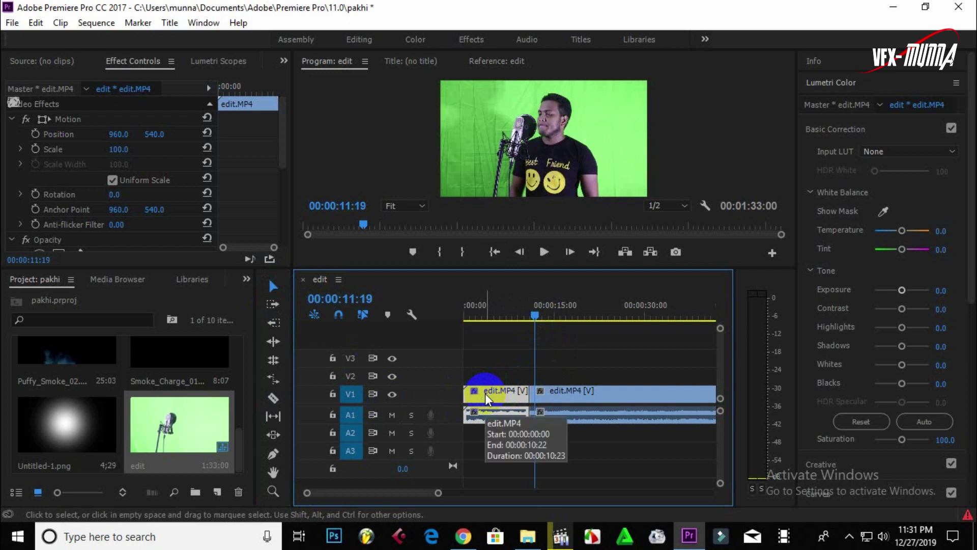
{"action": "key", "text": "Delete"}
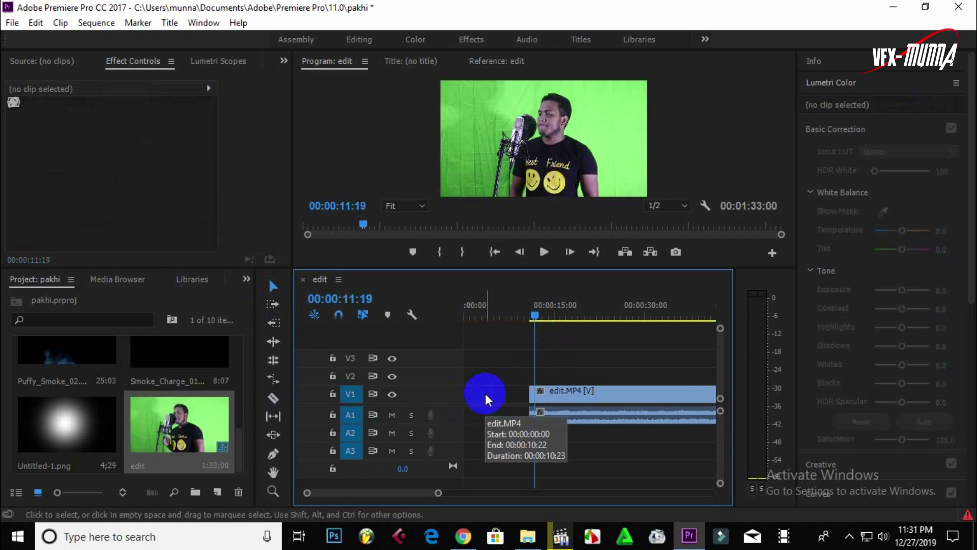
{"action": "left_click", "coordinate": [489, 400]}
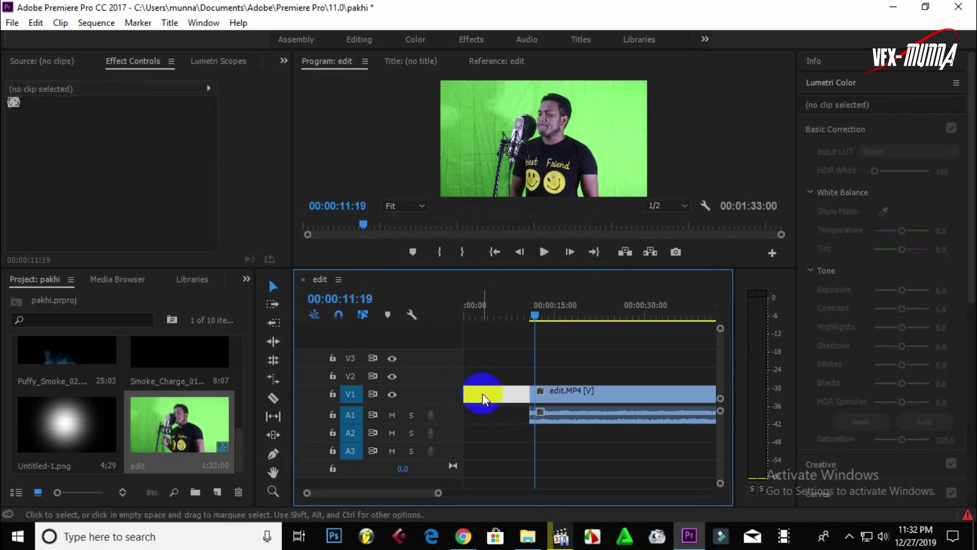
{"action": "left_click", "coordinate": [488, 414]}
{"action": "left_click", "coordinate": [486, 397]}
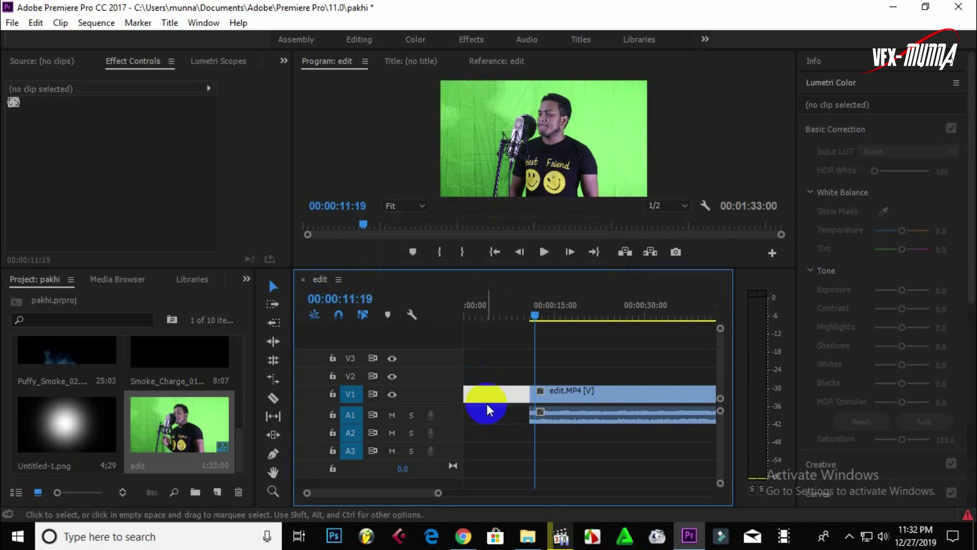
{"action": "left_click", "coordinate": [489, 413]}
{"action": "left_click", "coordinate": [492, 399]}
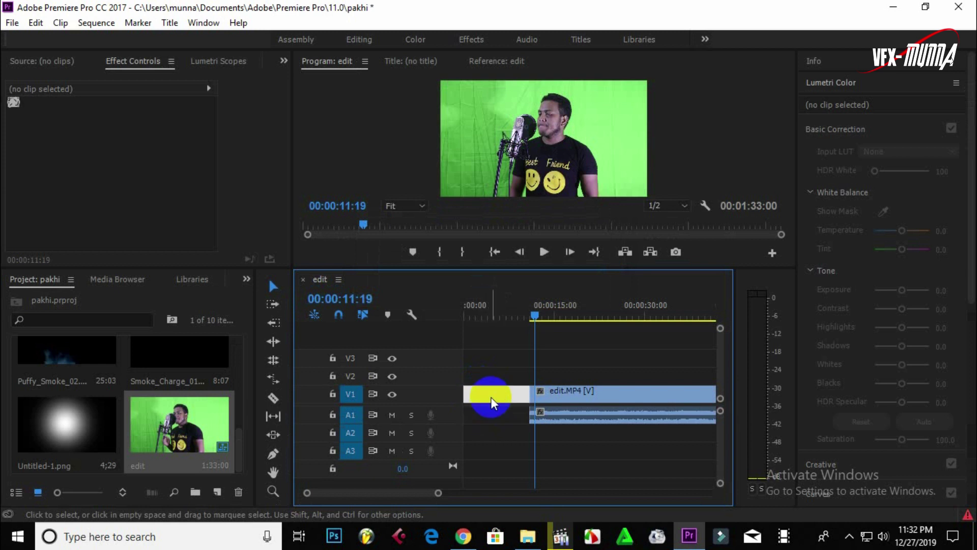
{"action": "key", "text": "Delete"}
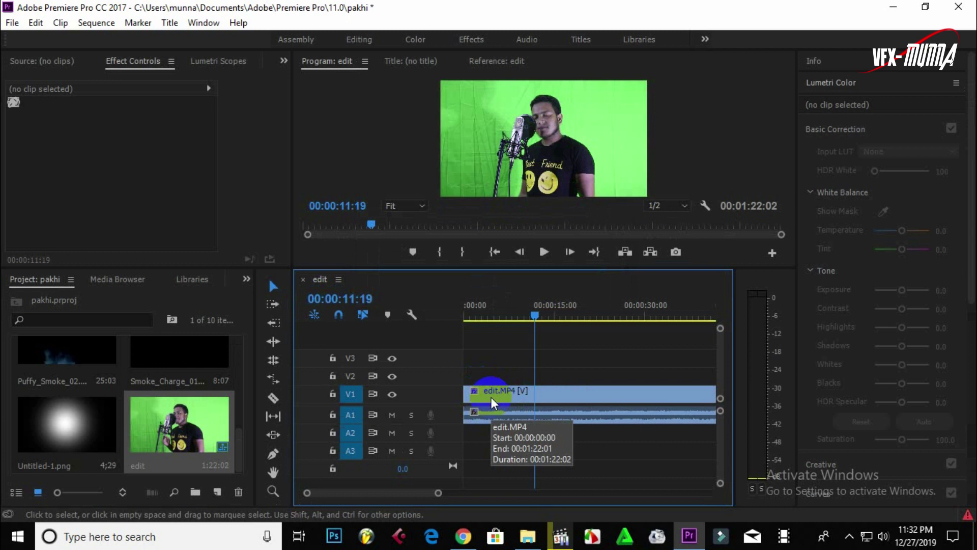
Return edit.MP4 to the sequence start, enlarge the Program monitor, and select the clip.
{"action": "mouse_move", "coordinate": [532, 320]}
{"action": "left_mouse_down"}
{"action": "mouse_move", "coordinate": [454, 324]}
{"action": "mouse_move", "coordinate": [502, 320]}
{"action": "left_mouse_up"}
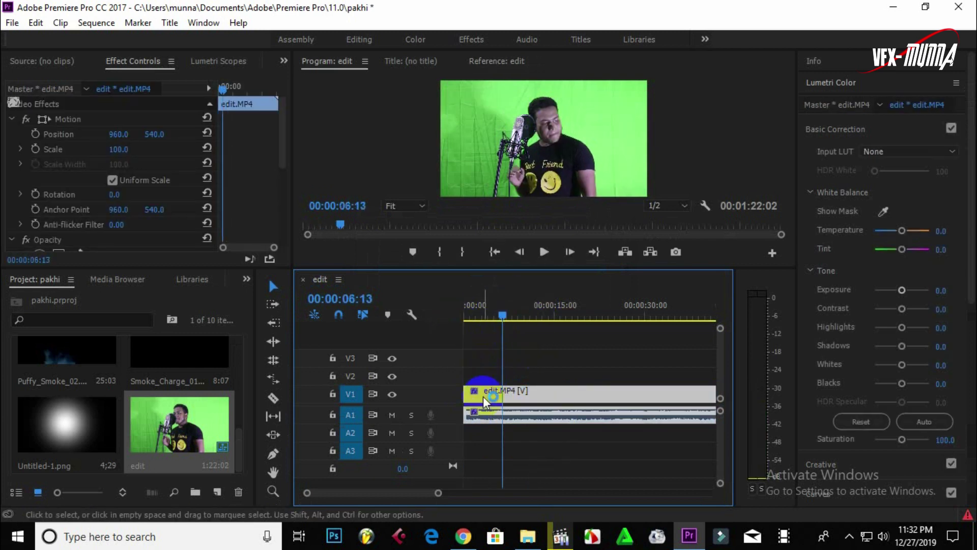
{"action": "mouse_move", "coordinate": [518, 394]}
{"action": "left_mouse_down"}
{"action": "mouse_move", "coordinate": [607, 394]}
{"action": "mouse_move", "coordinate": [589, 400]}
{"action": "left_mouse_up"}
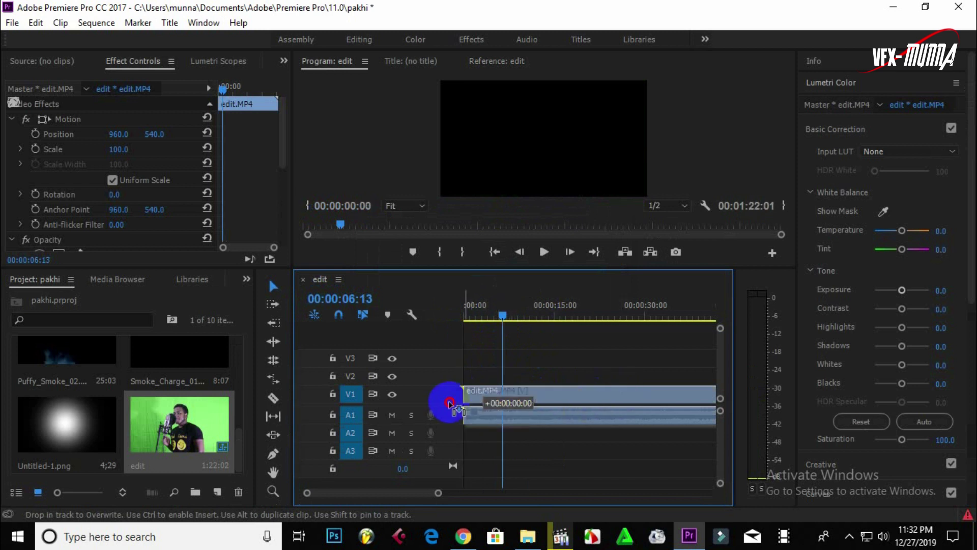
{"action": "left_click_drag", "start_coordinate": [589, 400], "coordinate": [448, 400]}
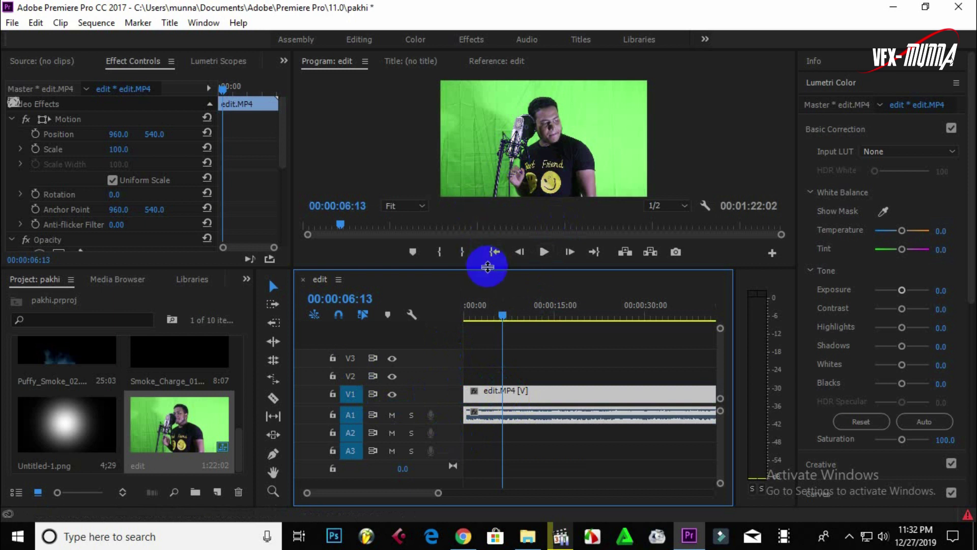
{"action": "left_click_drag", "start_coordinate": [487, 268], "coordinate": [487, 315]}
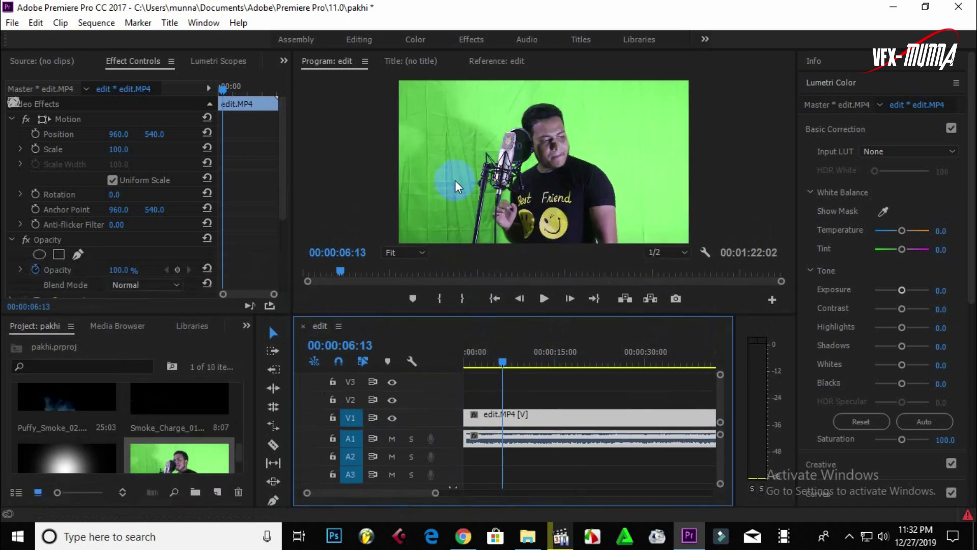
{"action": "left_click", "coordinate": [558, 435]}
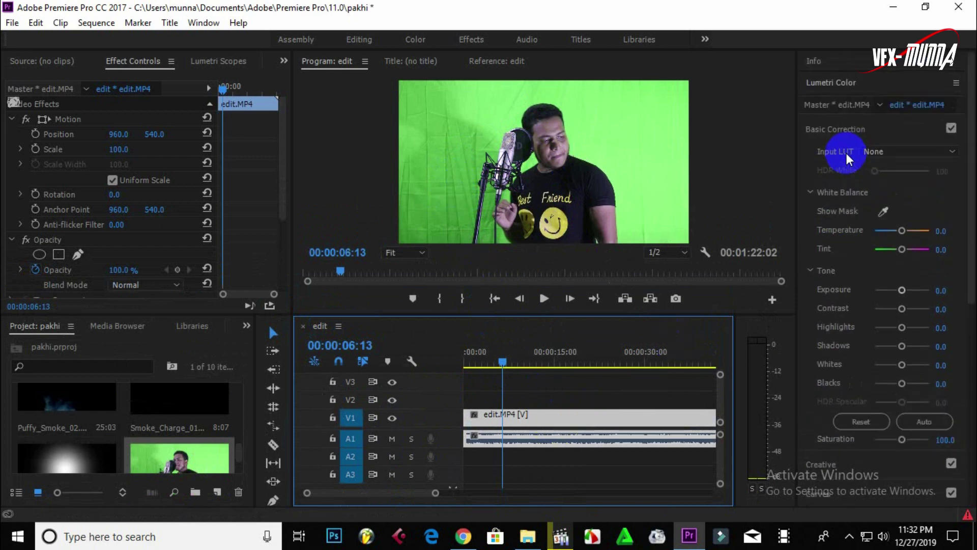
Open the Effects panel and navigate Video Effects to the Keying folder.
{"action": "left_click", "coordinate": [854, 85]}
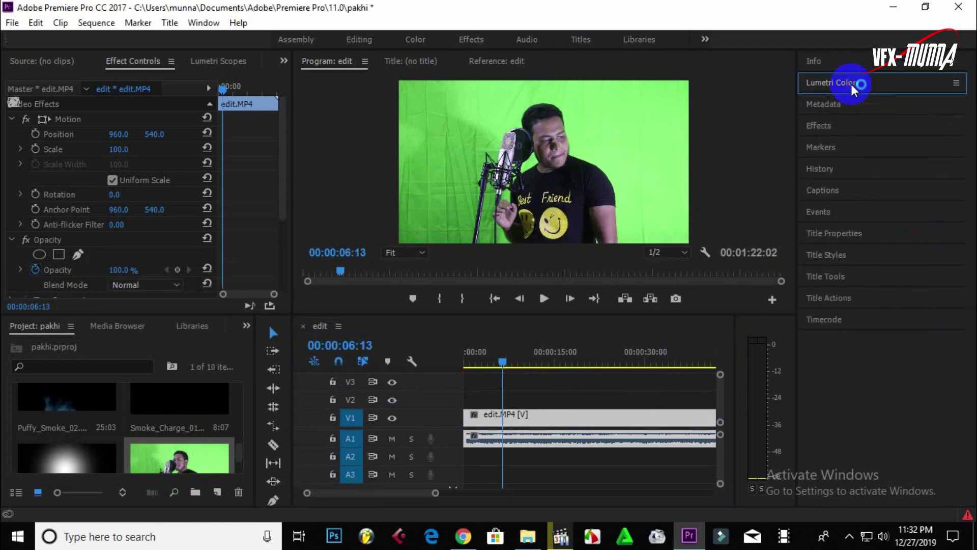
{"action": "left_click", "coordinate": [824, 127]}
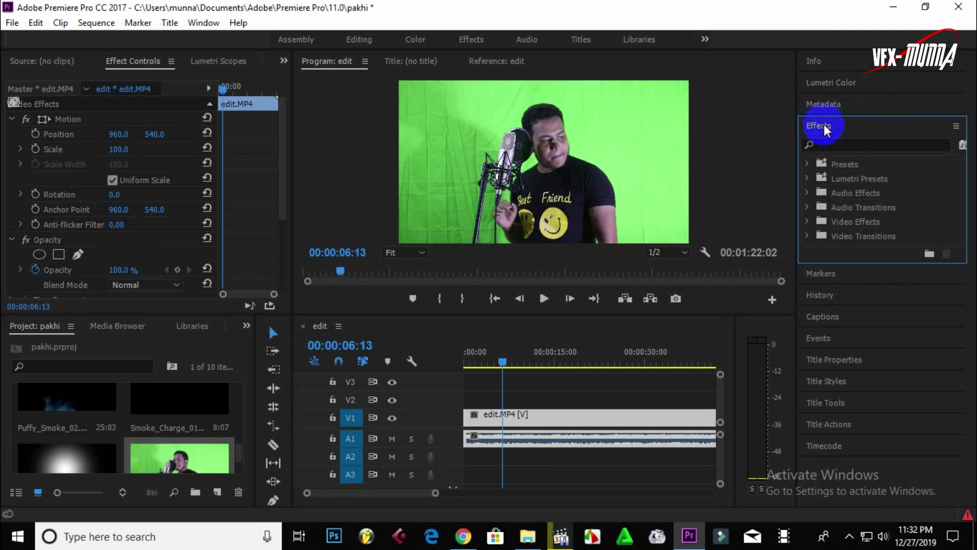
{"action": "left_click", "coordinate": [809, 222]}
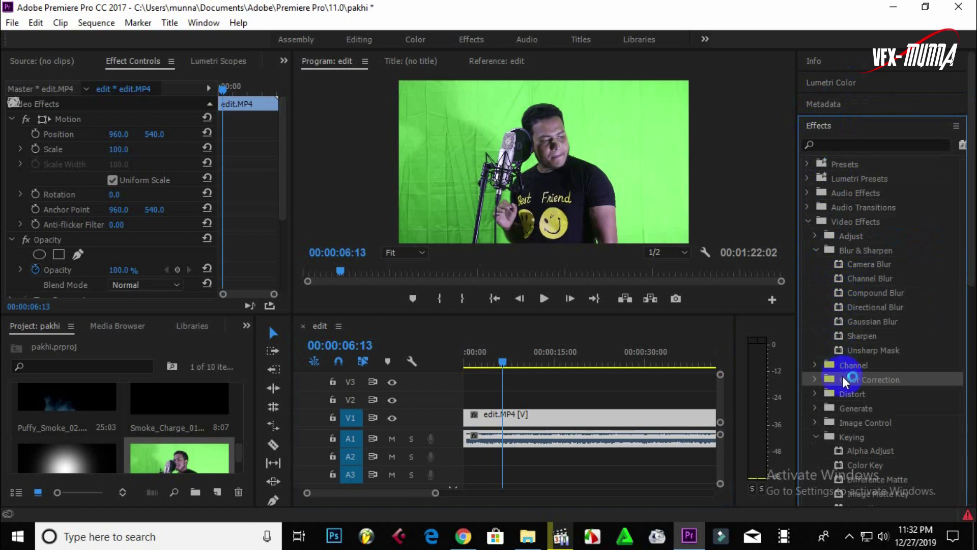
{"action": "scroll", "coordinate": [845, 430], "scroll_direction": "down", "scroll_amount": 2}
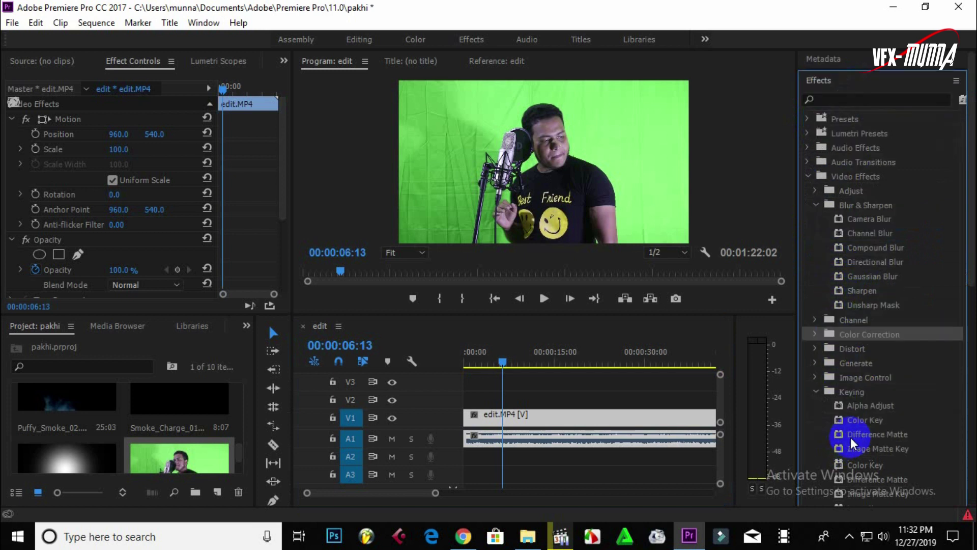
{"action": "scroll", "coordinate": [838, 404], "scroll_direction": "down", "scroll_amount": 3}
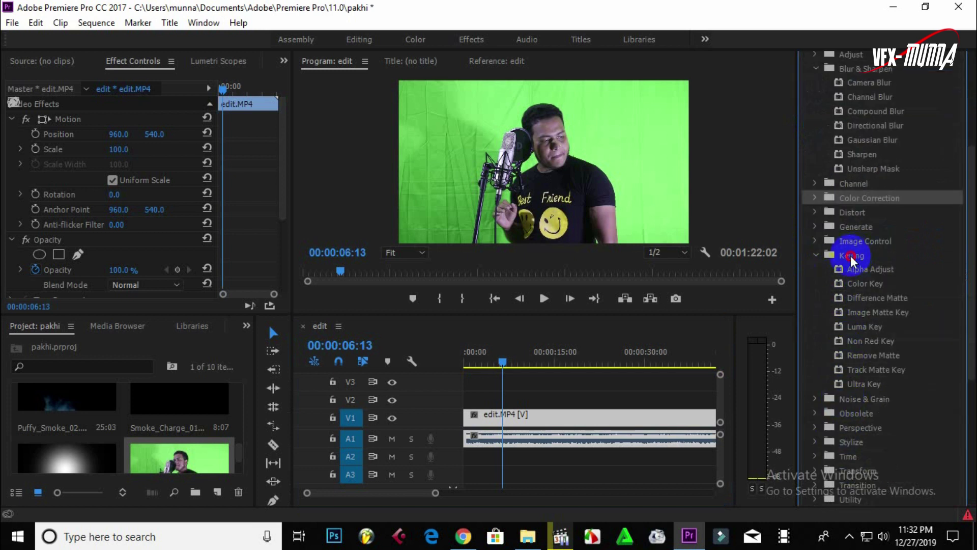
{"action": "left_click", "coordinate": [852, 257]}
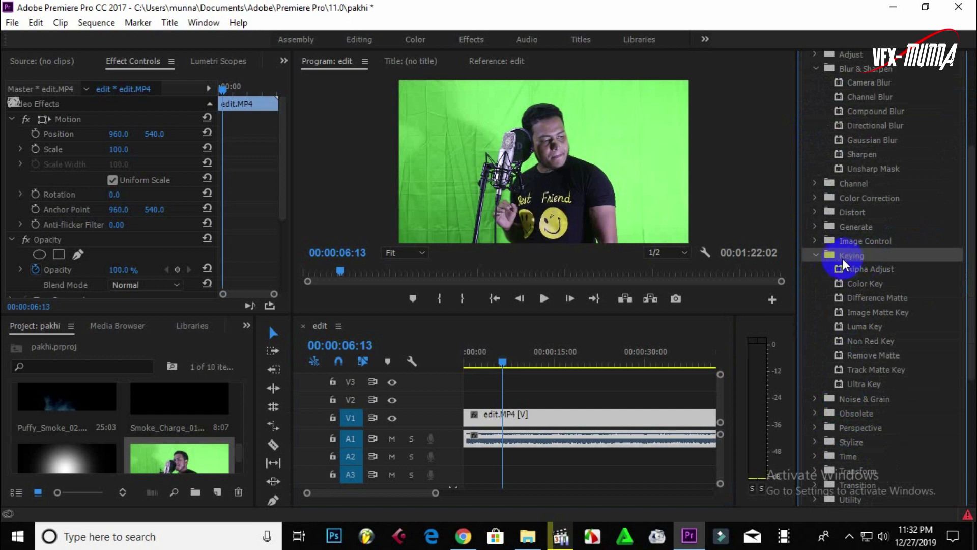
Select Ultra Key in the Keying folder and start dragging it onto the edit.MP4 clip.
{"action": "left_click", "coordinate": [846, 387]}
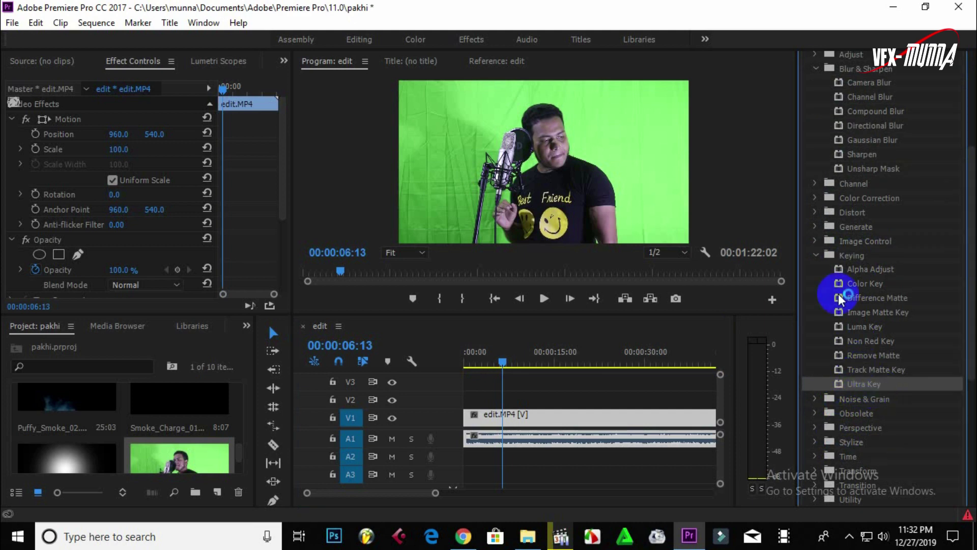
{"action": "left_click", "coordinate": [818, 255]}
{"action": "left_click", "coordinate": [818, 254]}
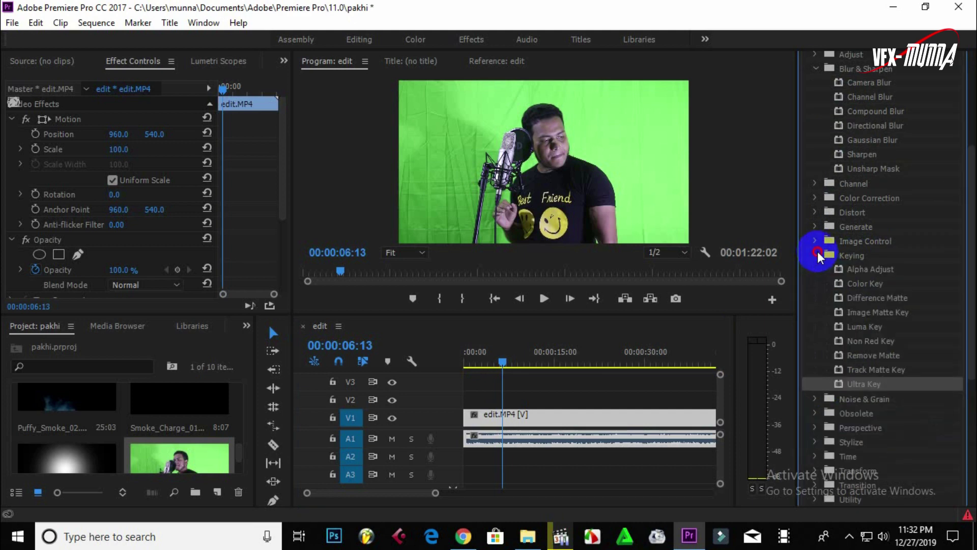
{"action": "left_click", "coordinate": [818, 254]}
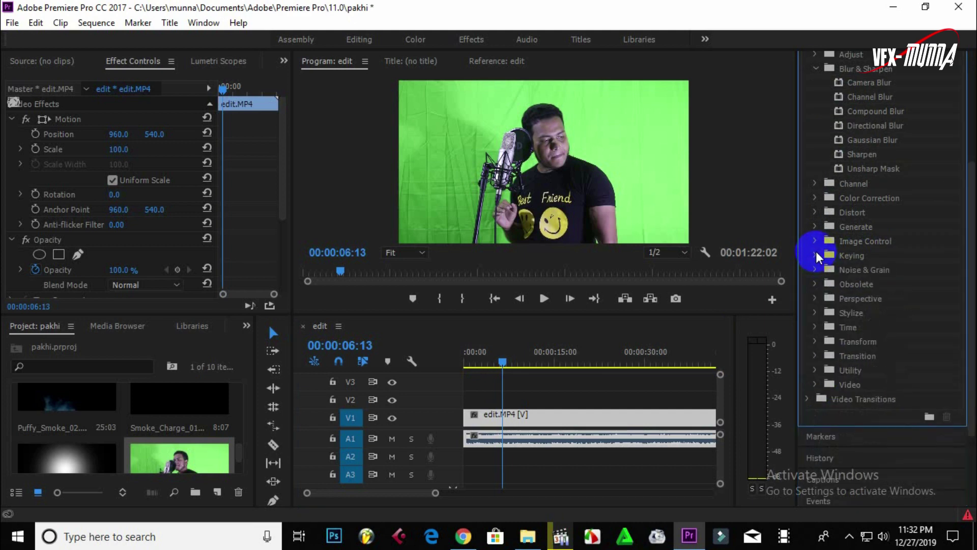
{"action": "left_click", "coordinate": [818, 255]}
{"action": "left_click", "coordinate": [860, 388]}
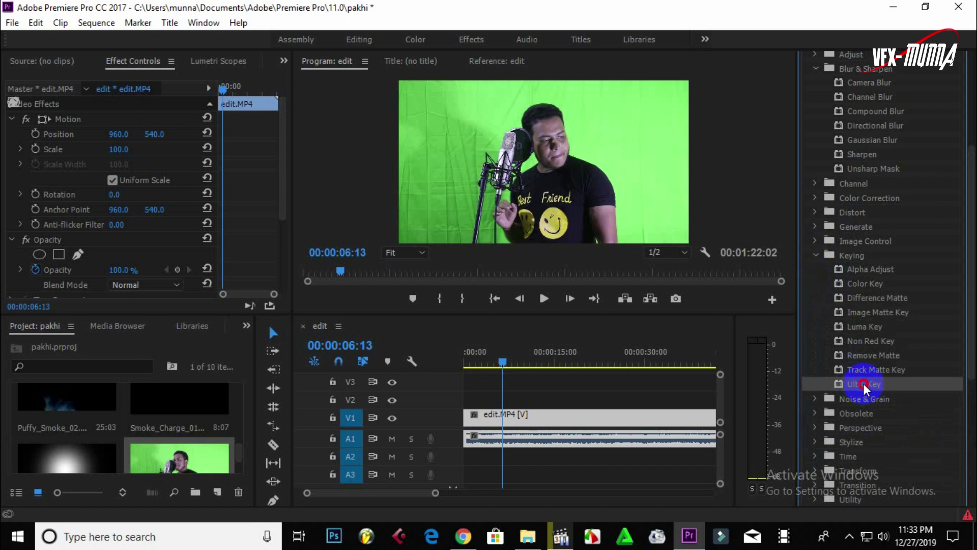
{"action": "left_click_drag", "start_coordinate": [864, 388], "coordinate": [556, 424]}
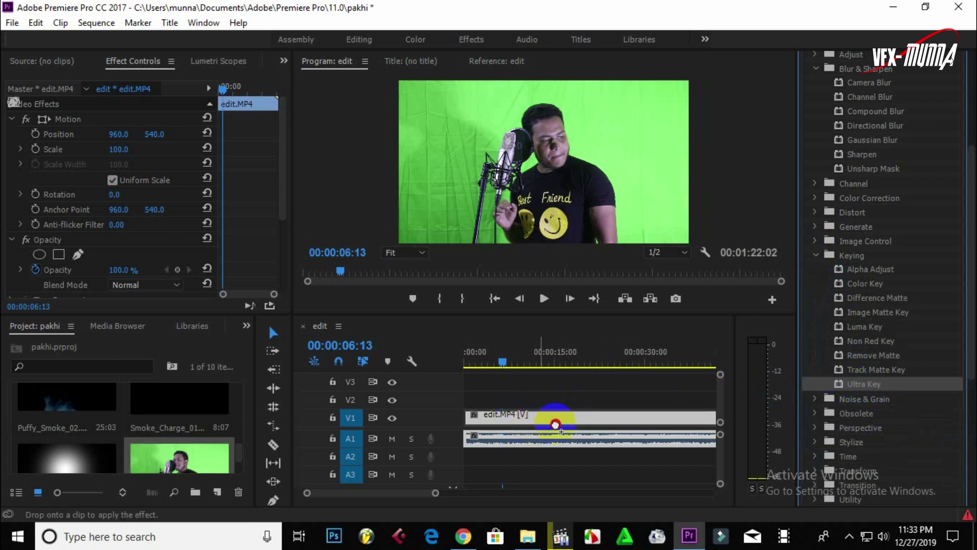
Apply Ultra Key to edit.MP4 and sample the green backdrop as its Key Color.
{"action": "left_click_drag", "start_coordinate": [556, 424], "coordinate": [544, 429]}
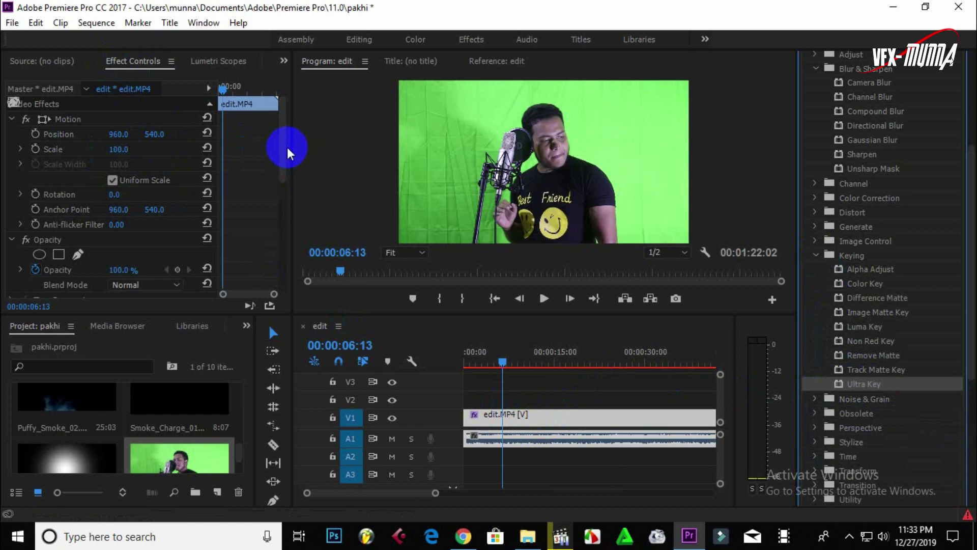
{"action": "mouse_move", "coordinate": [282, 141]}
{"action": "left_mouse_down"}
{"action": "mouse_move", "coordinate": [269, 232]}
{"action": "mouse_move", "coordinate": [267, 223]}
{"action": "left_mouse_up"}
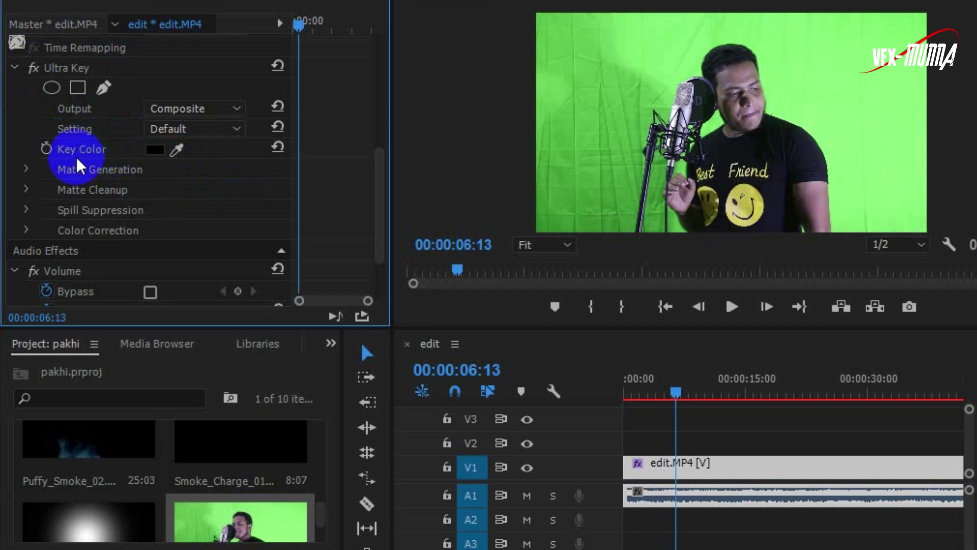
{"action": "left_click", "coordinate": [180, 152]}
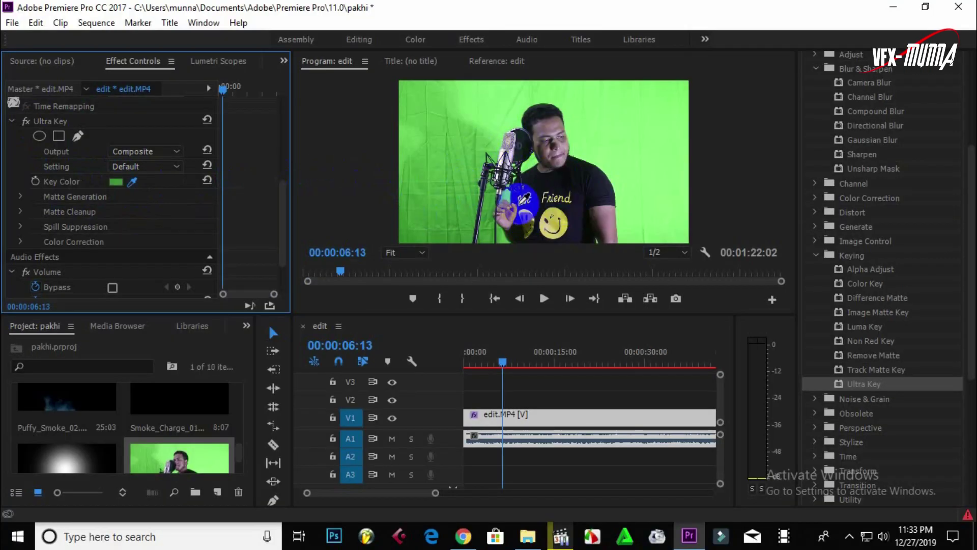
Key out the green backdrop with the eyedropper and make the program preview taller.
{"action": "left_click", "coordinate": [467, 194]}
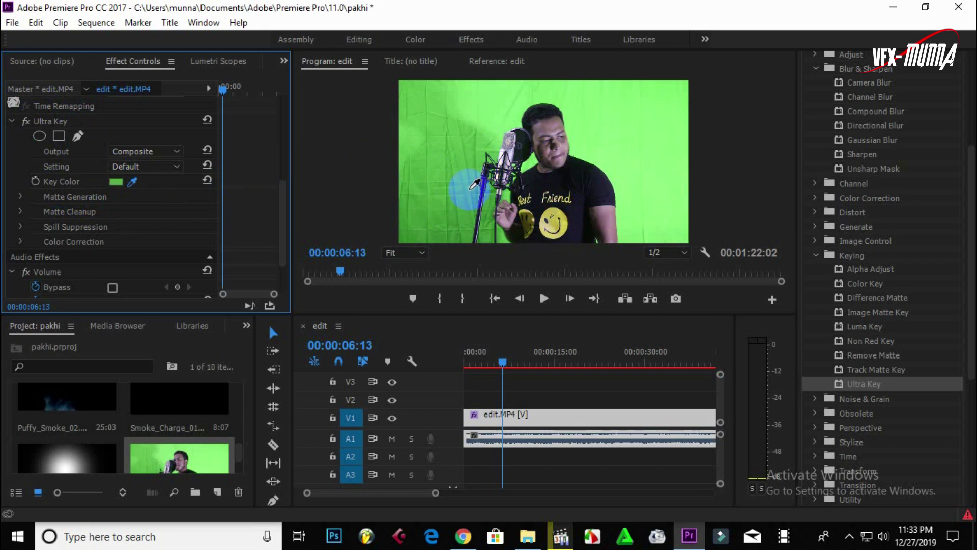
{"action": "left_click", "coordinate": [470, 191]}
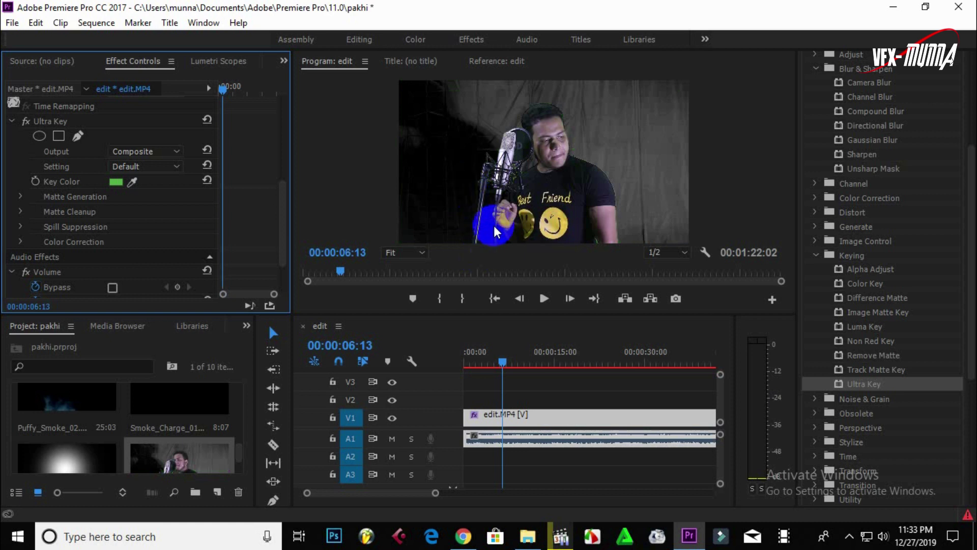
{"action": "left_click_drag", "start_coordinate": [502, 315], "coordinate": [502, 390]}
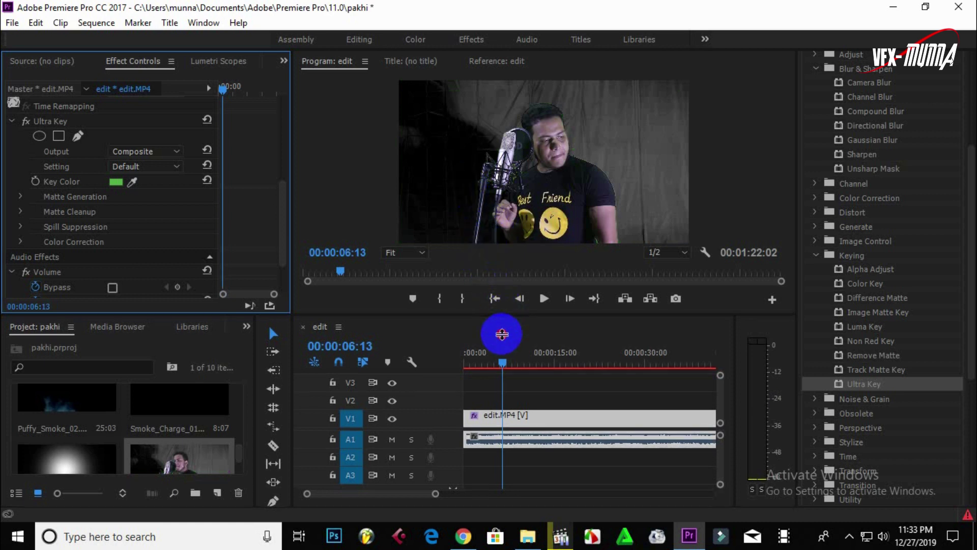
{"action": "left_click_drag", "start_coordinate": [499, 392], "coordinate": [499, 398]}
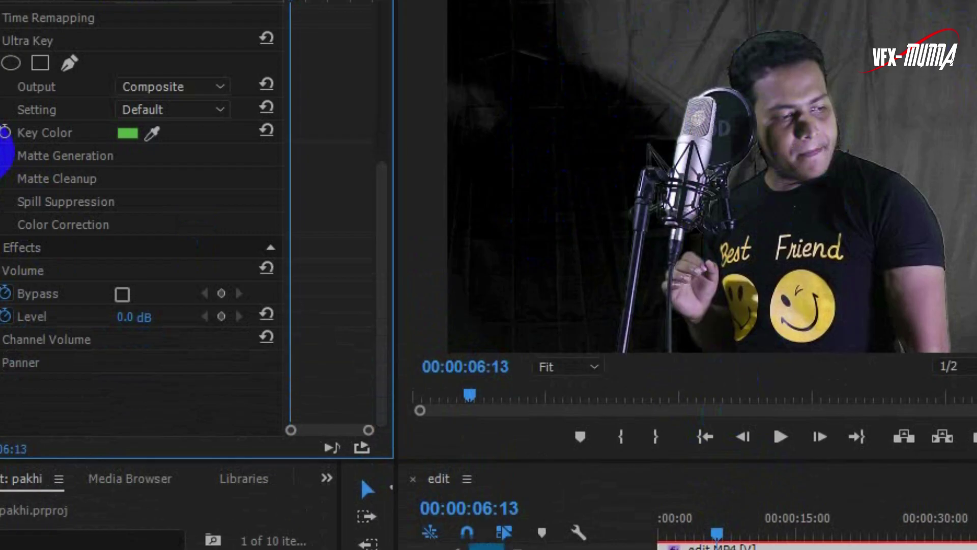
In Ultra Key's Matte Generation, set Highlight to 0, Tolerance to 100 and Pedestal to 100.
{"action": "left_click", "coordinate": [20, 196]}
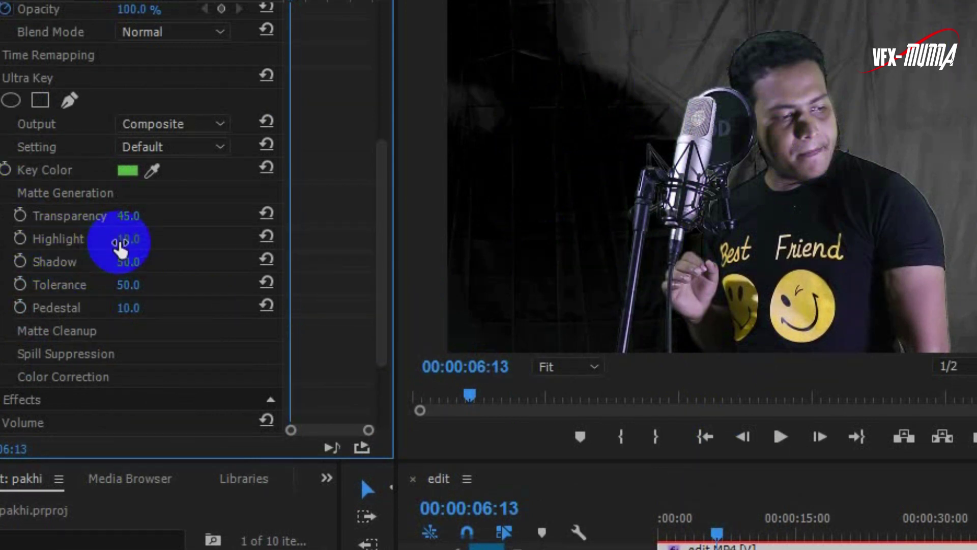
{"action": "left_click_drag", "start_coordinate": [131, 242], "coordinate": [39, 244]}
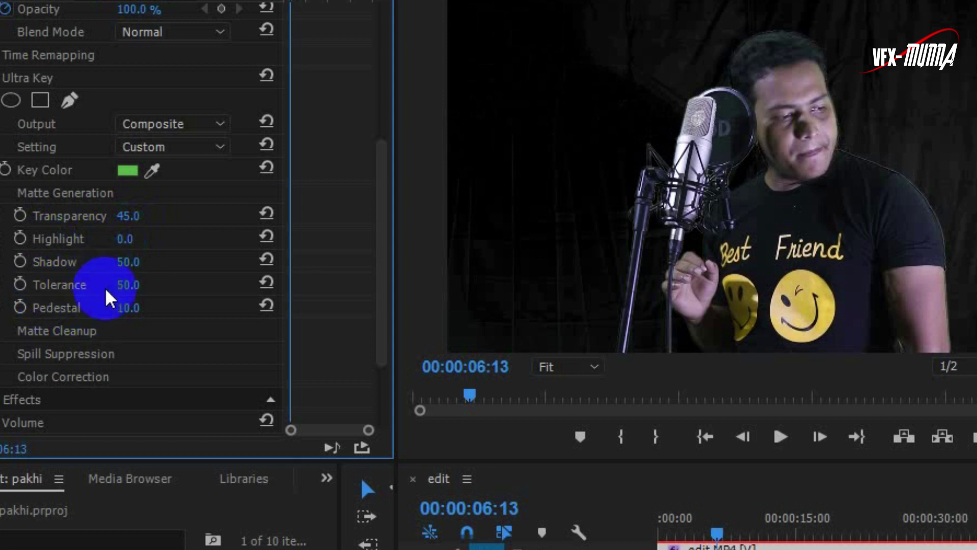
{"action": "left_click_drag", "start_coordinate": [126, 288], "coordinate": [365, 283]}
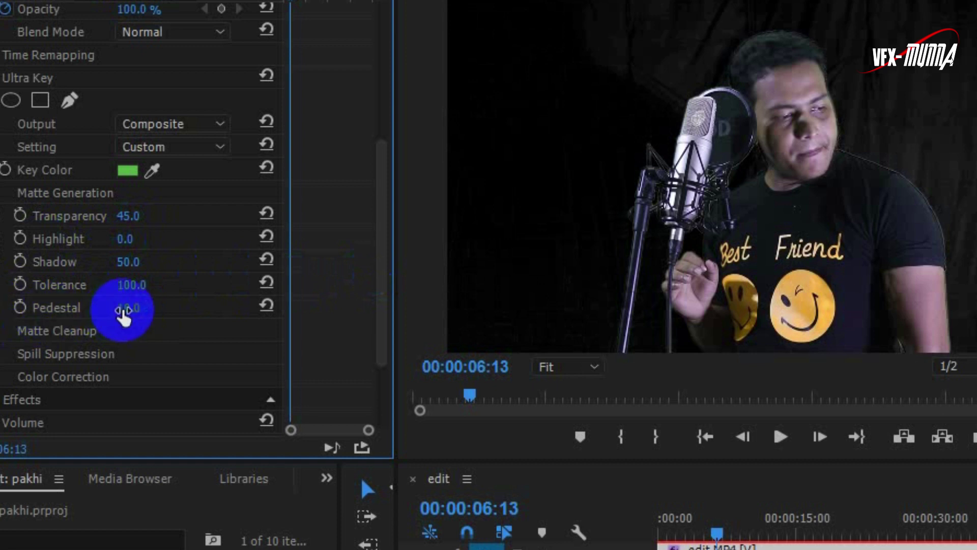
{"action": "left_click_drag", "start_coordinate": [127, 308], "coordinate": [464, 299]}
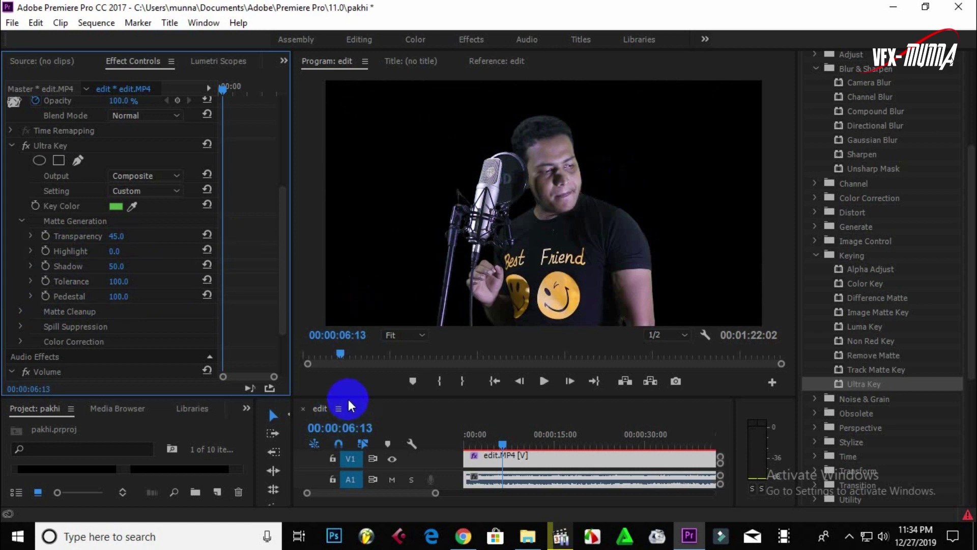
Place the Almost-Full-Moon image on track V2 at the sequence start.
{"action": "left_click_drag", "start_coordinate": [347, 375], "coordinate": [353, 267]}
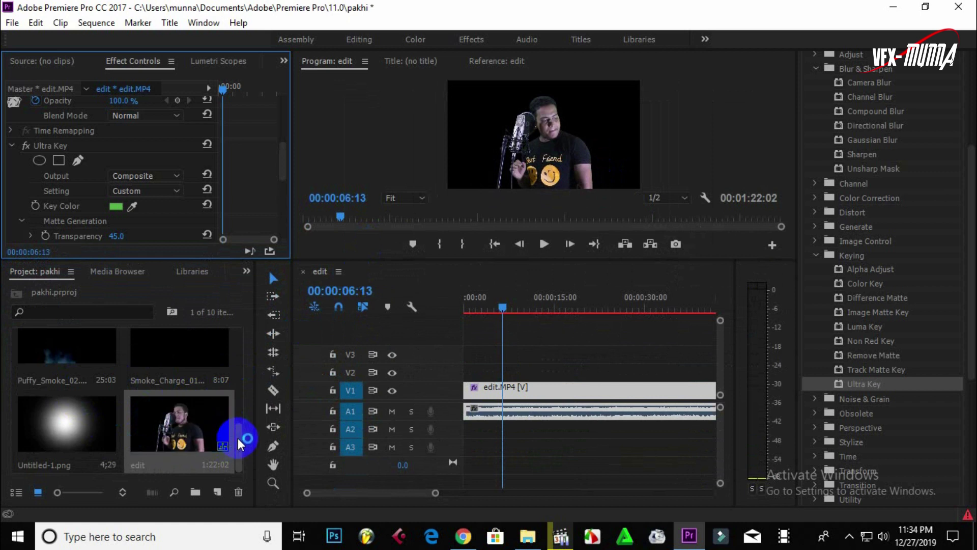
{"action": "left_click_drag", "start_coordinate": [237, 458], "coordinate": [251, 352]}
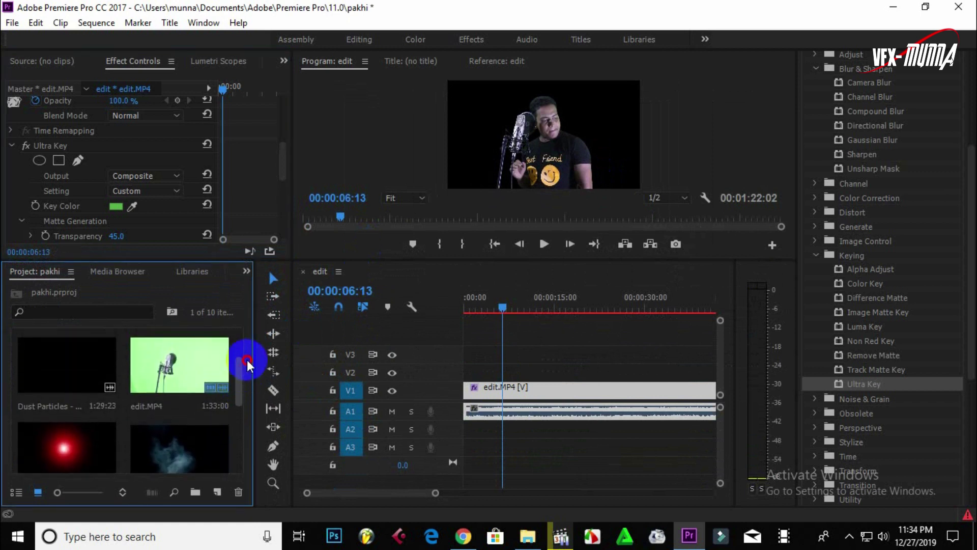
{"action": "left_click", "coordinate": [66, 369]}
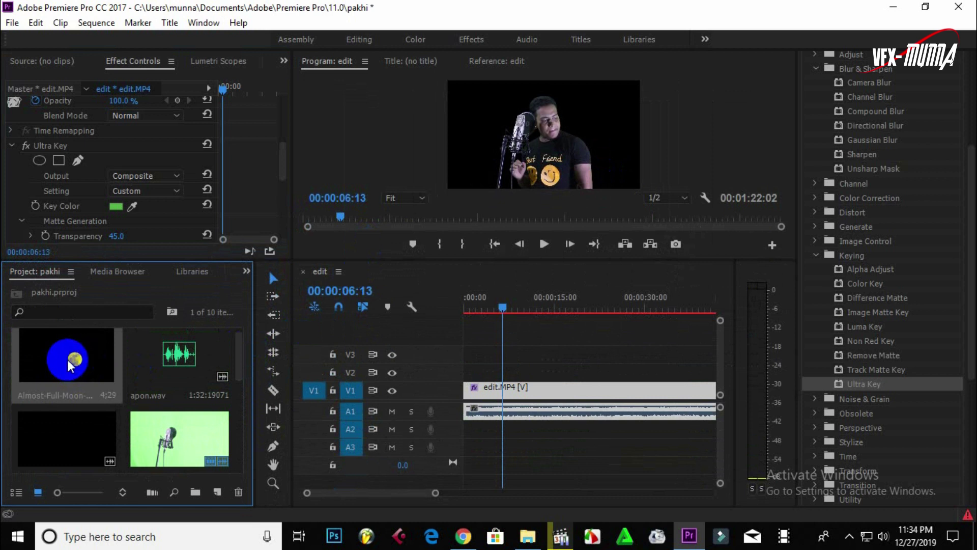
{"action": "left_click_drag", "start_coordinate": [73, 364], "coordinate": [483, 352]}
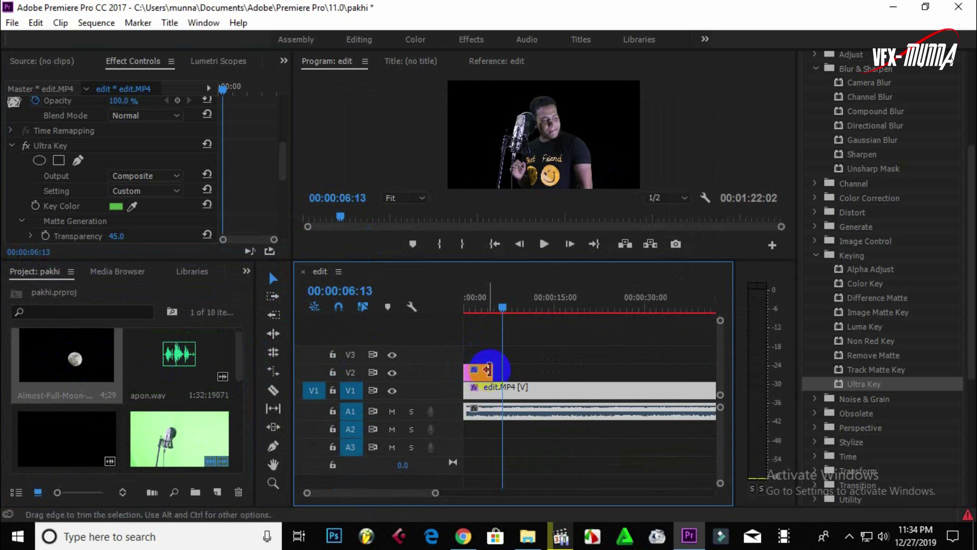
Extend the moon clip to match edit.MP4's 1:22:02 length.
{"action": "mouse_move", "coordinate": [492, 372]}
{"action": "left_mouse_down"}
{"action": "mouse_move", "coordinate": [729, 369]}
{"action": "mouse_move", "coordinate": [645, 388]}
{"action": "left_mouse_up"}
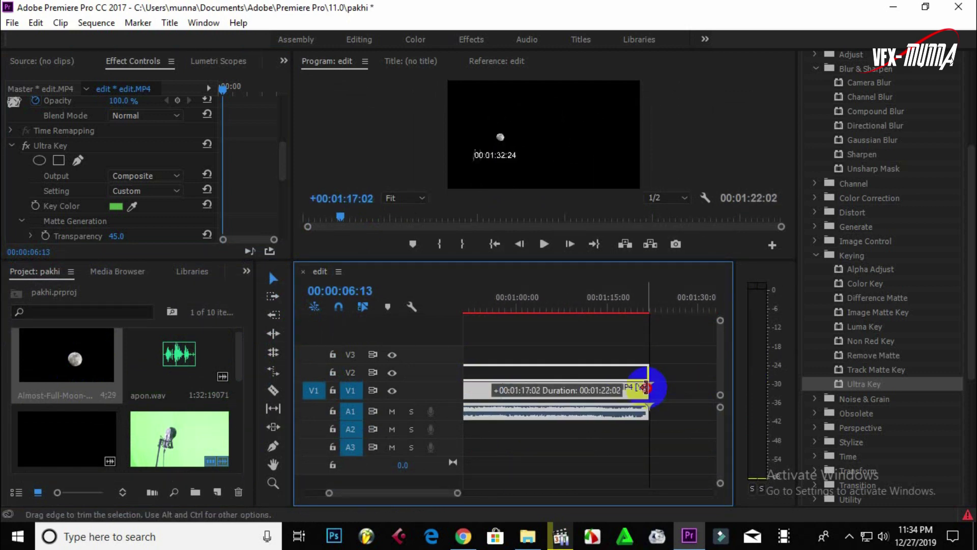
{"action": "left_click_drag", "start_coordinate": [645, 388], "coordinate": [647, 388]}
{"action": "left_click", "coordinate": [626, 371]}
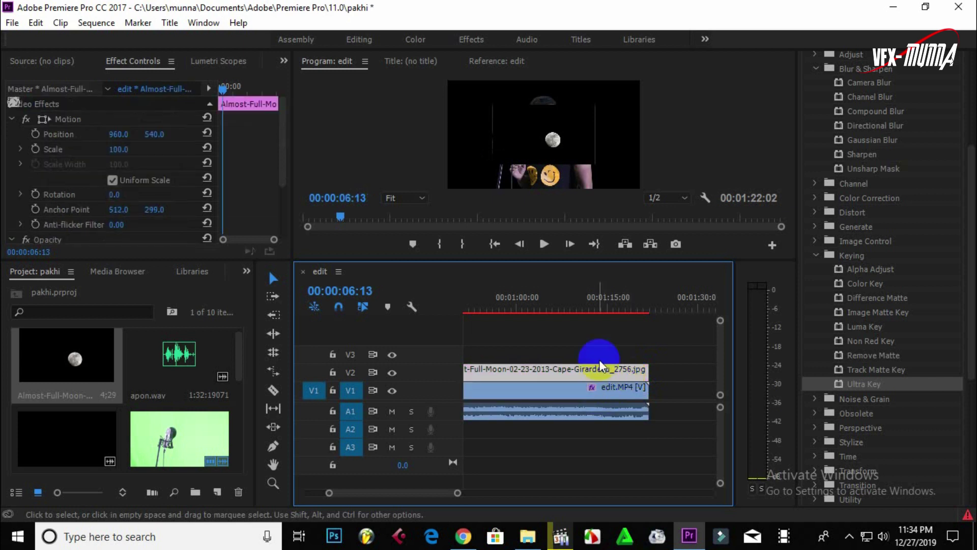
{"action": "left_click_drag", "start_coordinate": [456, 493], "coordinate": [489, 493]}
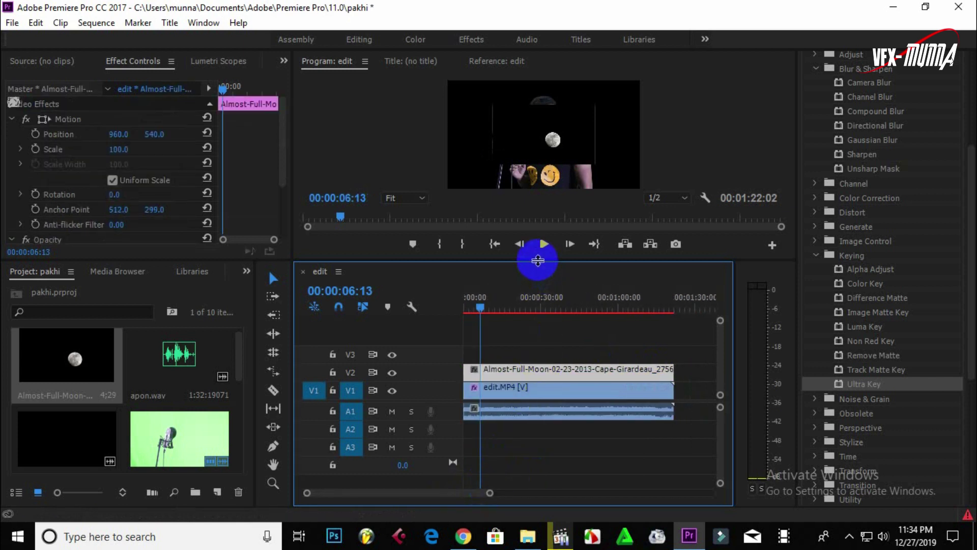
Move the edit.MP4 singer clip from V1 up to V3, above the moon on V2.
{"action": "left_click_drag", "start_coordinate": [538, 260], "coordinate": [531, 342]}
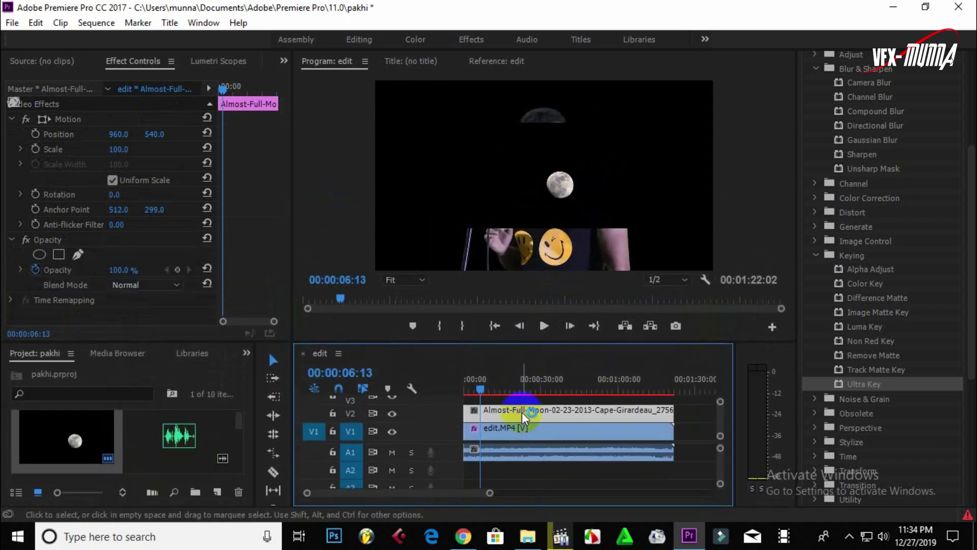
{"action": "left_click", "coordinate": [520, 439]}
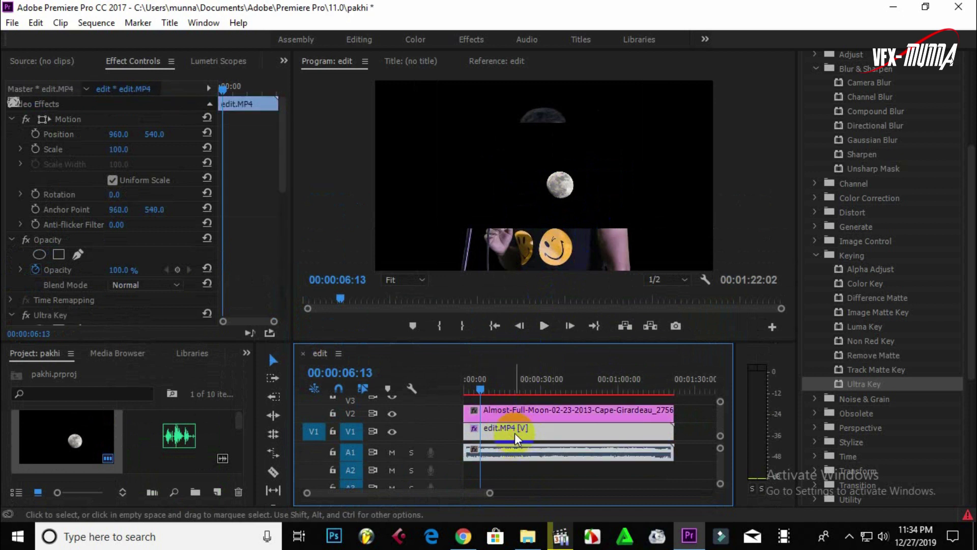
{"action": "left_click_drag", "start_coordinate": [518, 439], "coordinate": [514, 402]}
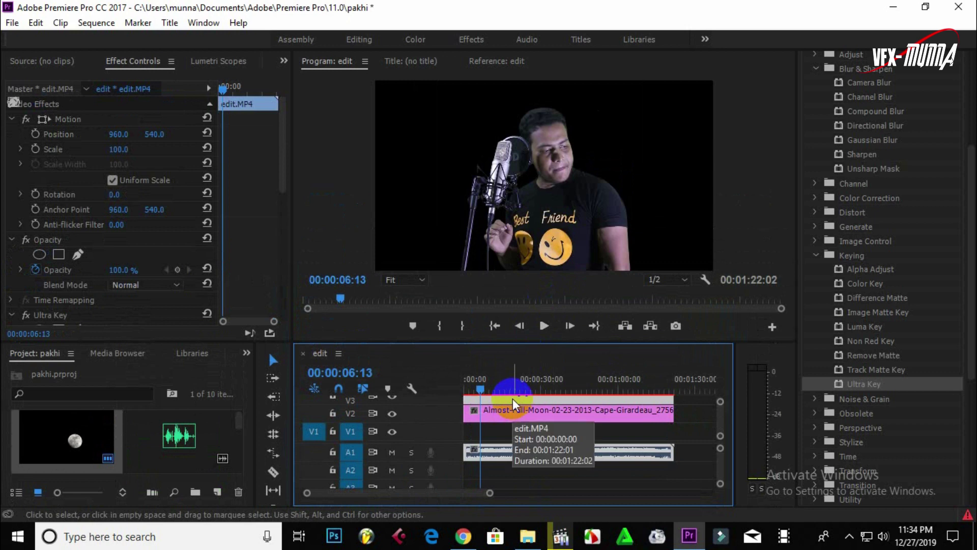
{"action": "left_click_drag", "start_coordinate": [517, 340], "coordinate": [521, 318]}
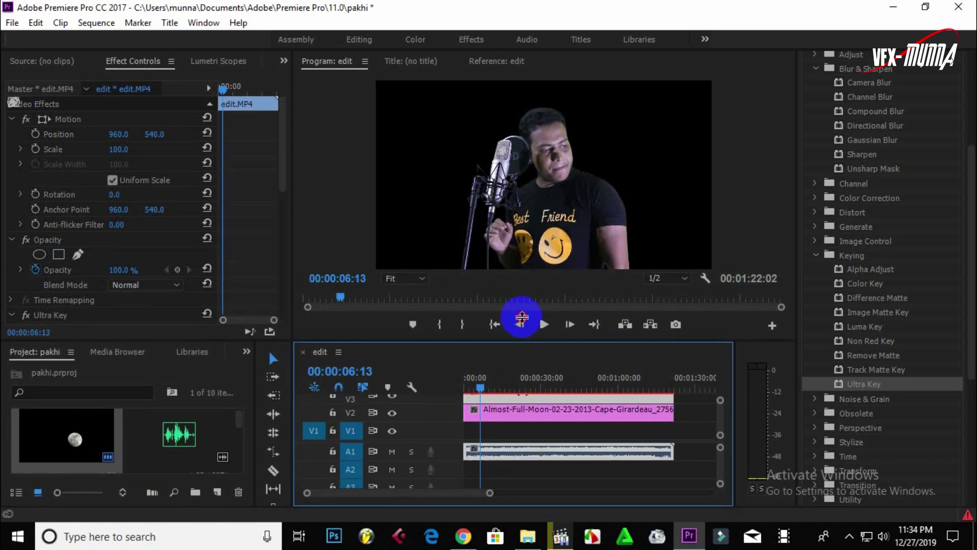
{"action": "left_click", "coordinate": [515, 399]}
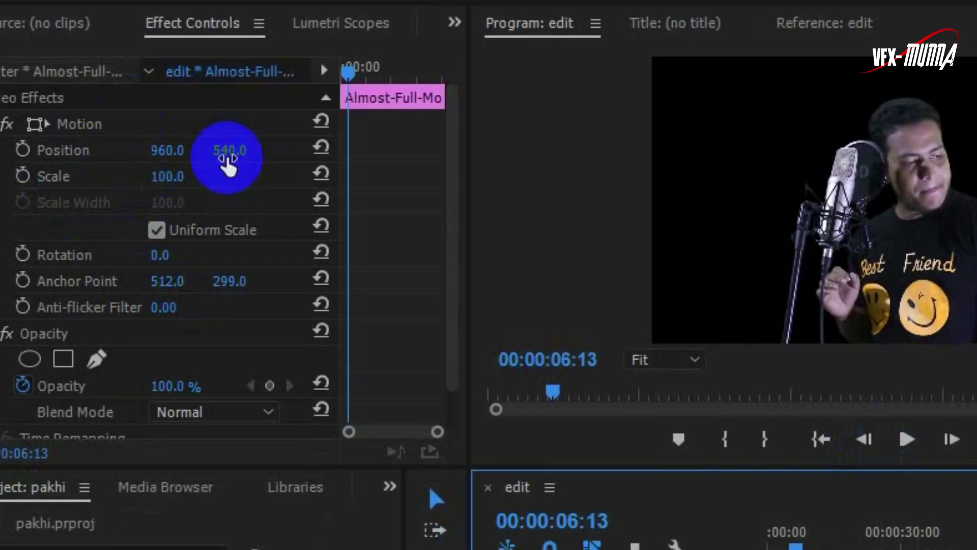
Set the moon to Position 1226, 182 and Scale 229, with Screen blend mode.
{"action": "left_click_drag", "start_coordinate": [224, 158], "coordinate": [512, 154]}
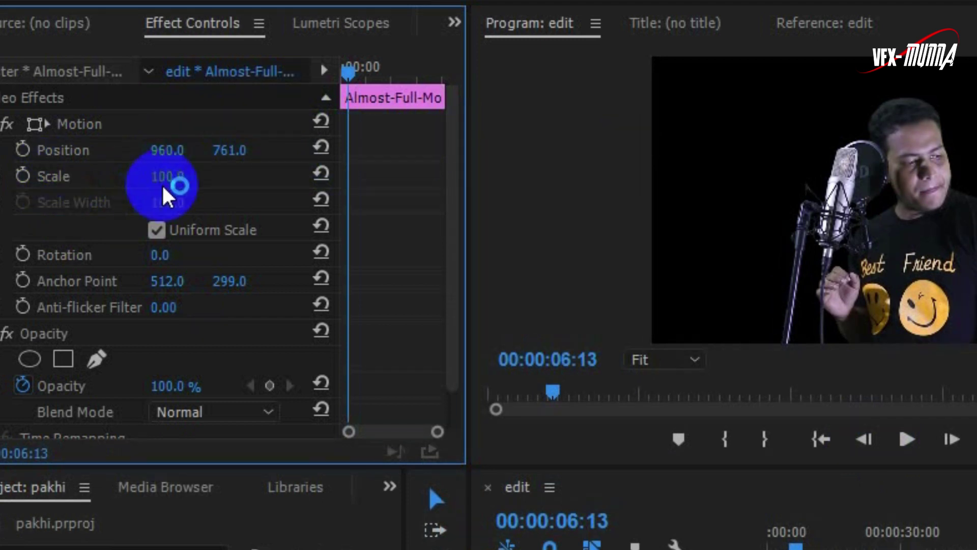
{"action": "mouse_move", "coordinate": [165, 181]}
{"action": "left_mouse_down"}
{"action": "mouse_move", "coordinate": [628, 153]}
{"action": "mouse_move", "coordinate": [583, 154]}
{"action": "left_mouse_up"}
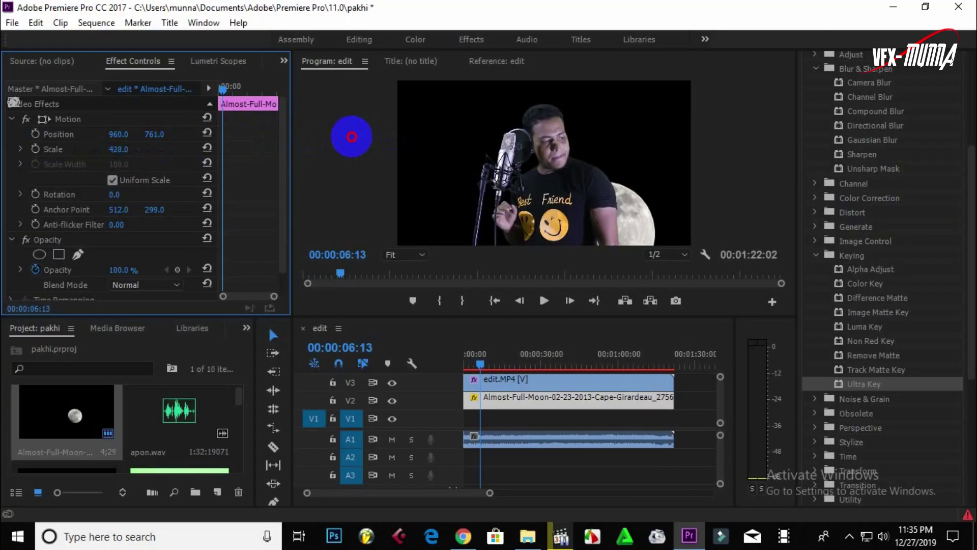
{"action": "left_click_drag", "start_coordinate": [352, 137], "coordinate": [332, 136]}
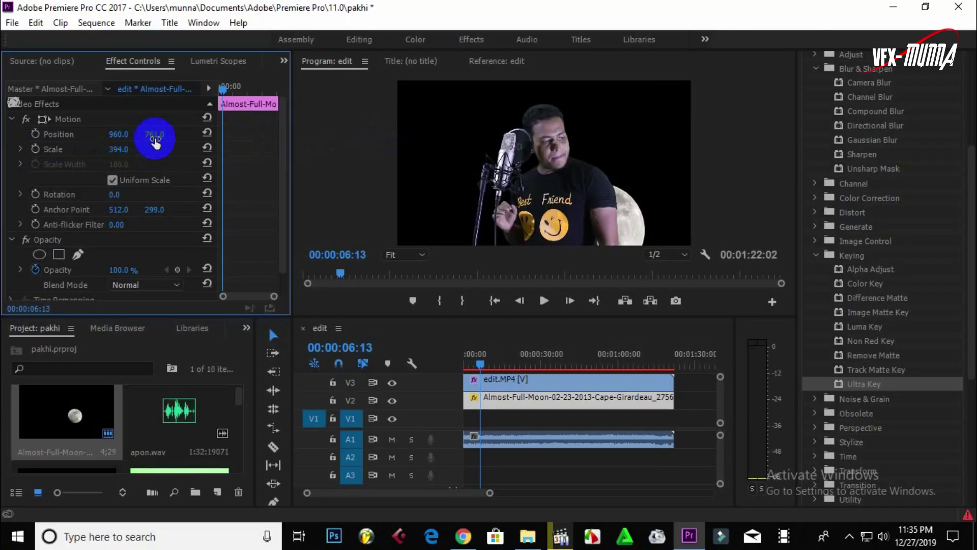
{"action": "left_click_drag", "start_coordinate": [153, 134], "coordinate": [157, 347]}
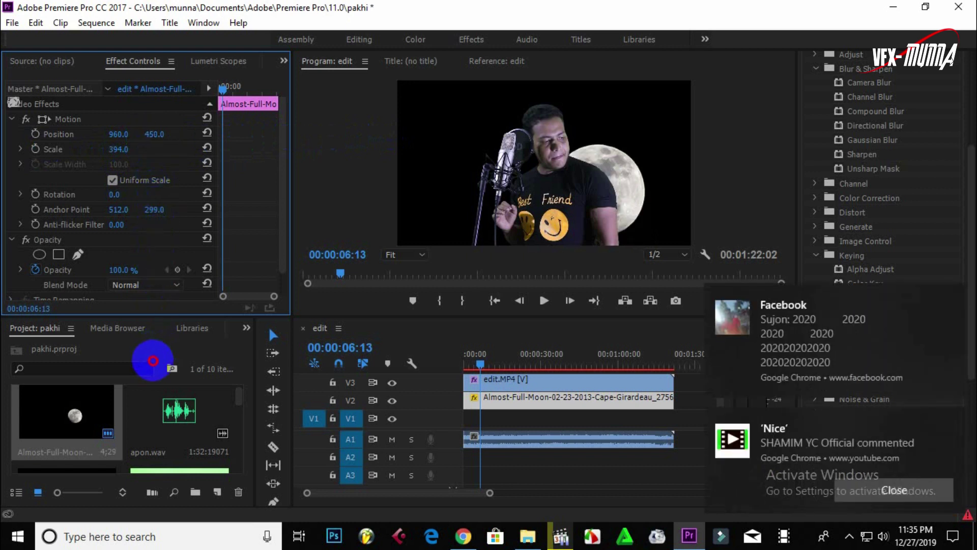
{"action": "left_click_drag", "start_coordinate": [157, 347], "coordinate": [109, 490]}
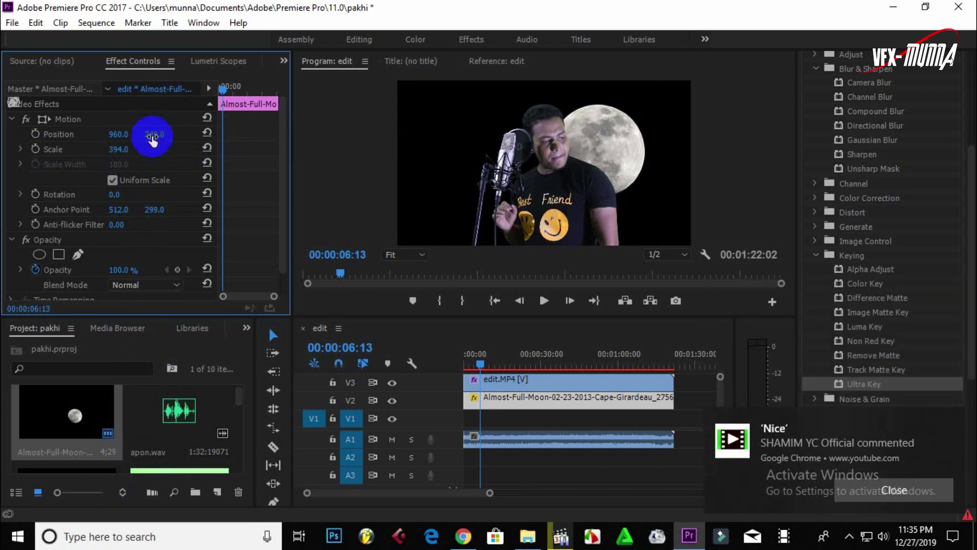
{"action": "mouse_move", "coordinate": [152, 136]}
{"action": "left_mouse_down"}
{"action": "mouse_move", "coordinate": [134, 147]}
{"action": "mouse_move", "coordinate": [117, 139]}
{"action": "mouse_move", "coordinate": [168, 130]}
{"action": "mouse_move", "coordinate": [89, 132]}
{"action": "left_mouse_up"}
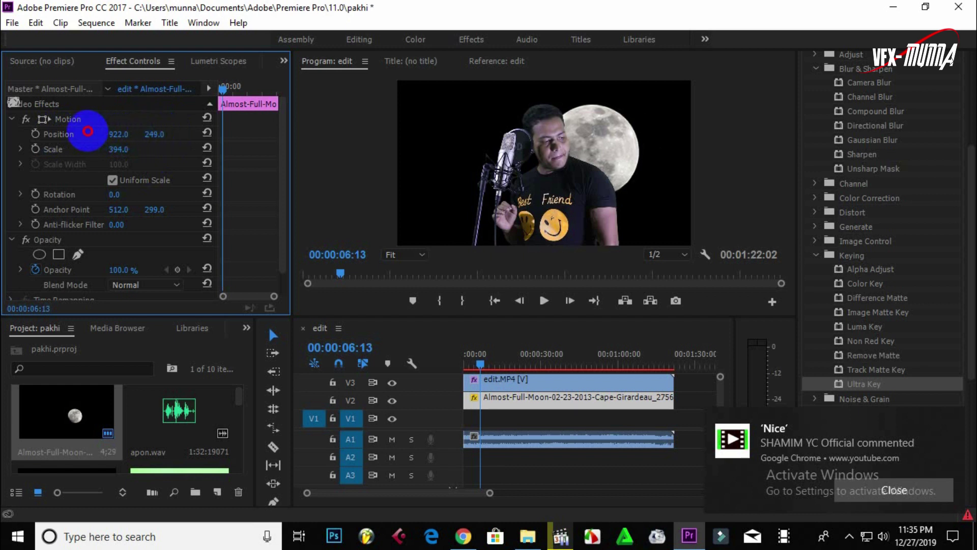
{"action": "left_click_drag", "start_coordinate": [88, 131], "coordinate": [169, 128]}
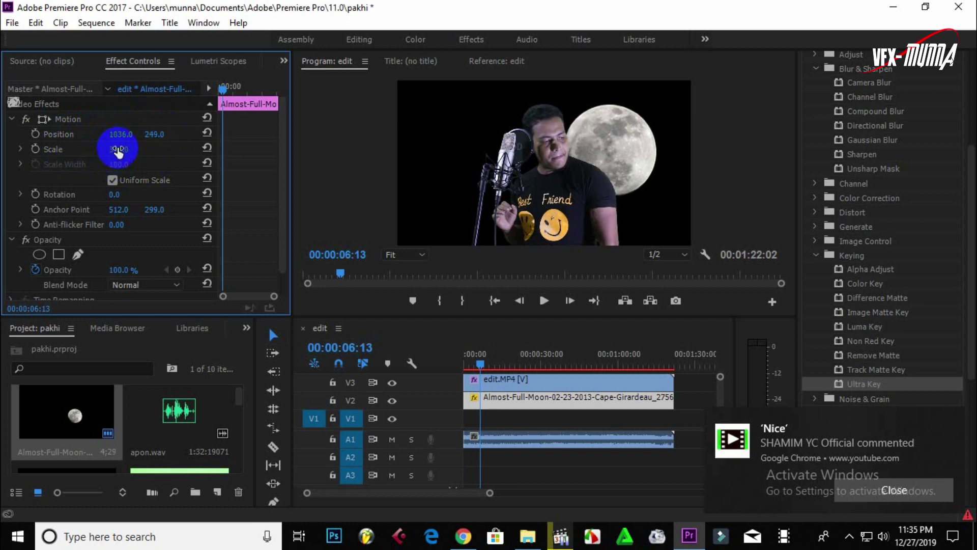
{"action": "mouse_move", "coordinate": [101, 152]}
{"action": "left_mouse_down"}
{"action": "mouse_move", "coordinate": [26, 163]}
{"action": "mouse_move", "coordinate": [136, 142]}
{"action": "mouse_move", "coordinate": [120, 157]}
{"action": "mouse_move", "coordinate": [180, 127]}
{"action": "left_mouse_up"}
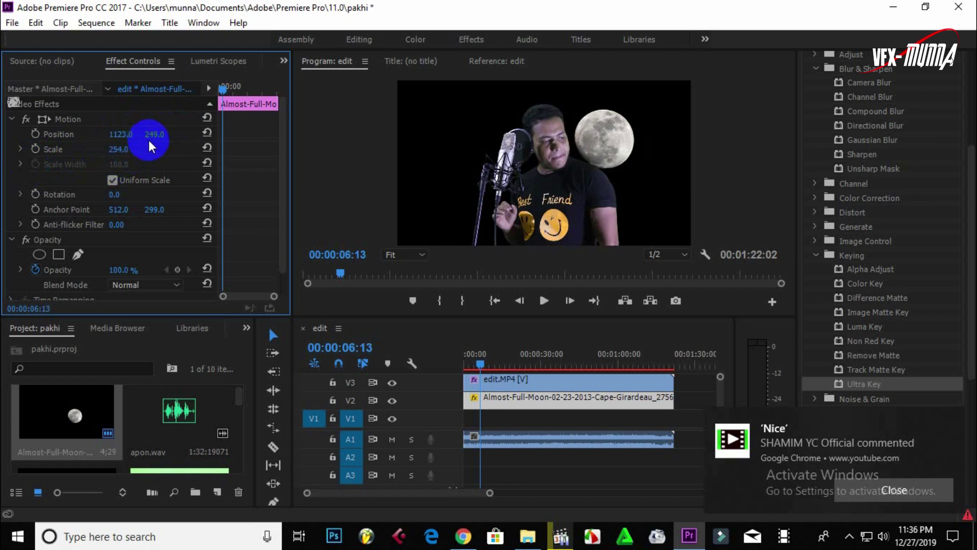
{"action": "mouse_move", "coordinate": [151, 134]}
{"action": "left_mouse_down"}
{"action": "mouse_move", "coordinate": [147, 163]}
{"action": "mouse_move", "coordinate": [160, 134]}
{"action": "mouse_move", "coordinate": [175, 135]}
{"action": "left_mouse_up"}
{"action": "left_click_drag", "start_coordinate": [498, 120], "coordinate": [620, 149]}
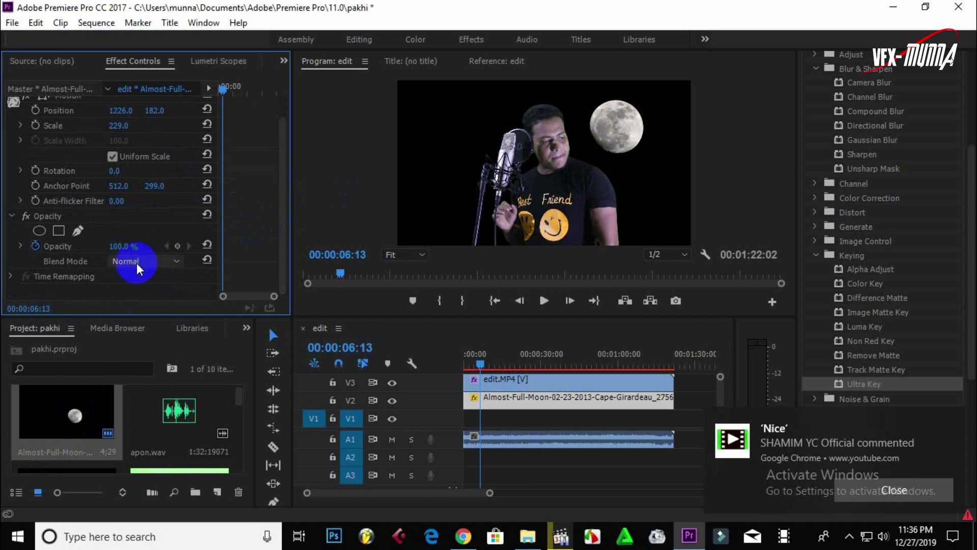
{"action": "left_click", "coordinate": [136, 263]}
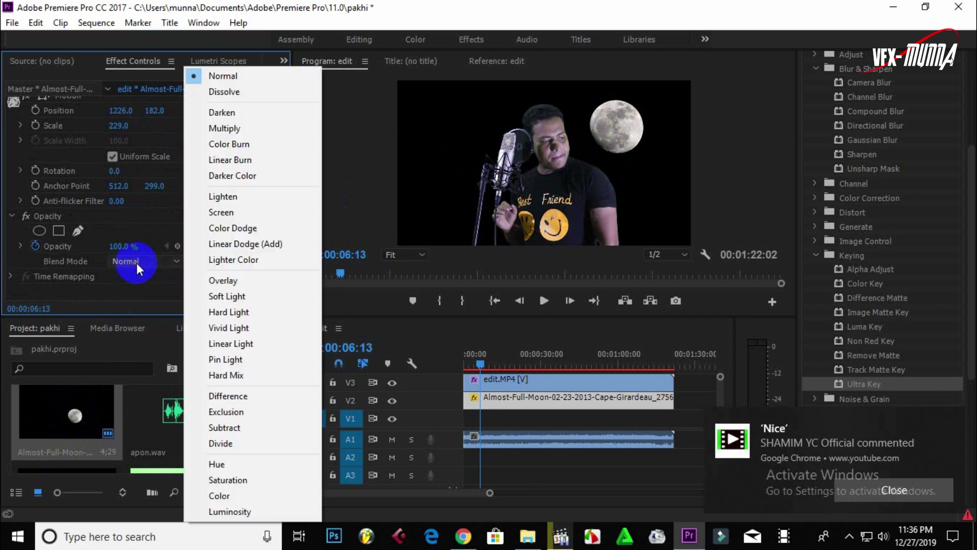
{"action": "left_click", "coordinate": [233, 212]}
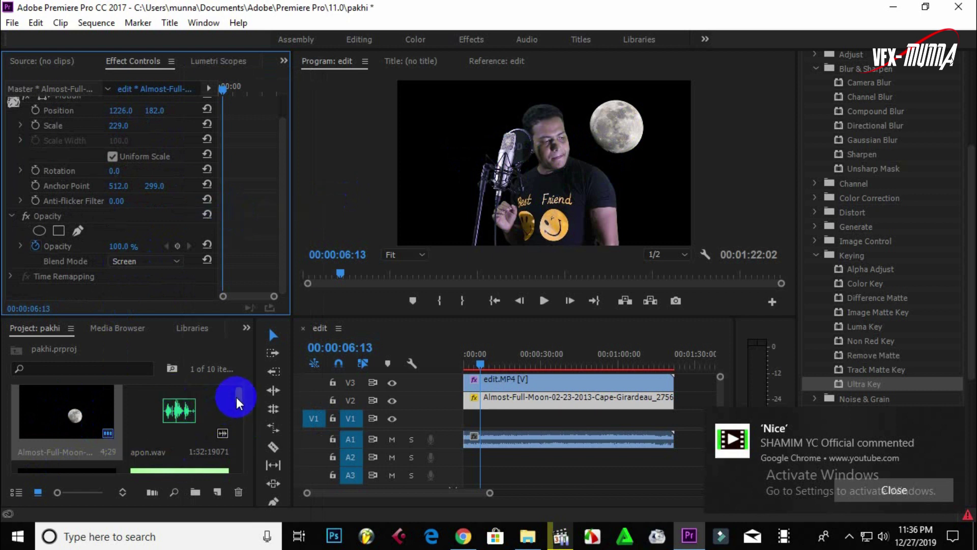
Place the Untitled-1.png glow image on track V4 above the video.
{"action": "left_click_drag", "start_coordinate": [238, 402], "coordinate": [235, 438]}
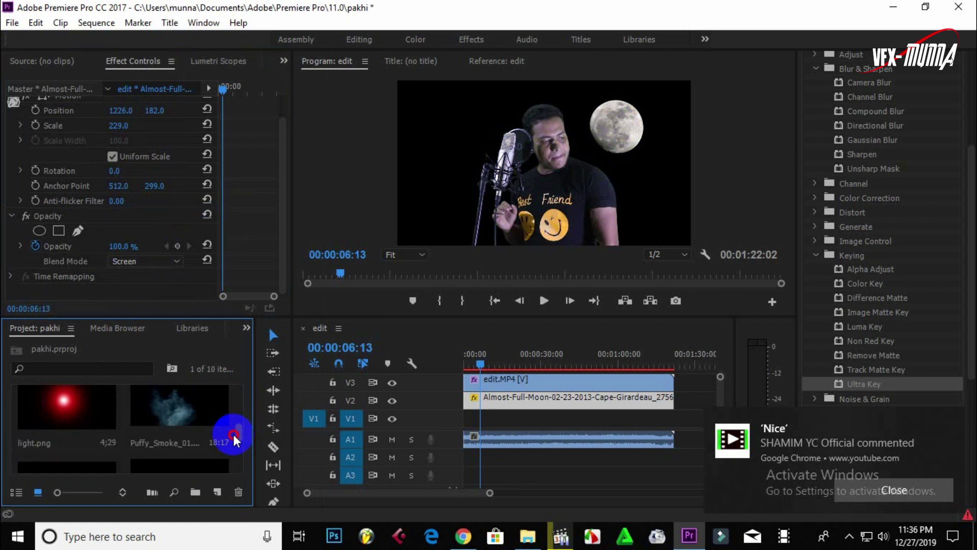
{"action": "left_click_drag", "start_coordinate": [235, 439], "coordinate": [235, 460]}
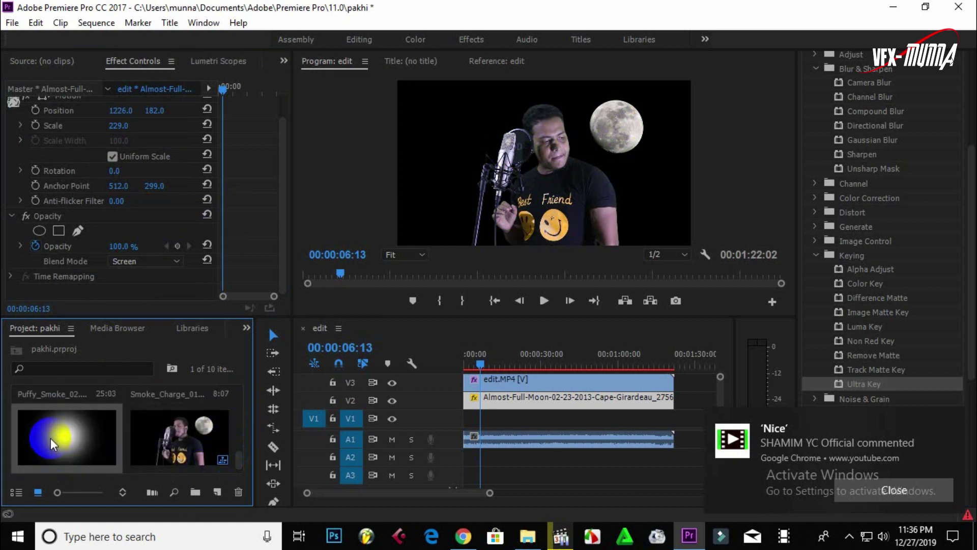
{"action": "mouse_move", "coordinate": [54, 443]}
{"action": "left_mouse_down"}
{"action": "mouse_move", "coordinate": [535, 316]}
{"action": "mouse_move", "coordinate": [535, 253]}
{"action": "left_mouse_up"}
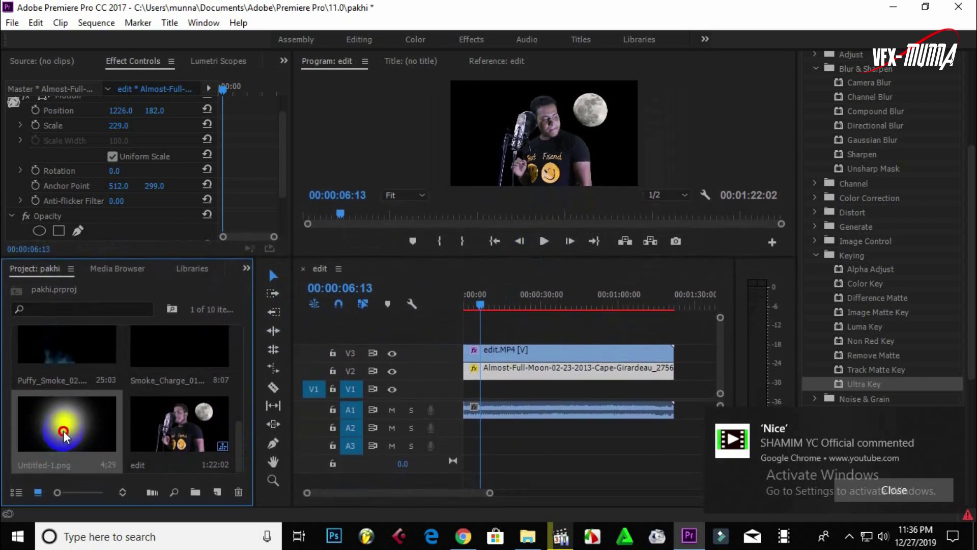
{"action": "left_click_drag", "start_coordinate": [394, 353], "coordinate": [468, 333]}
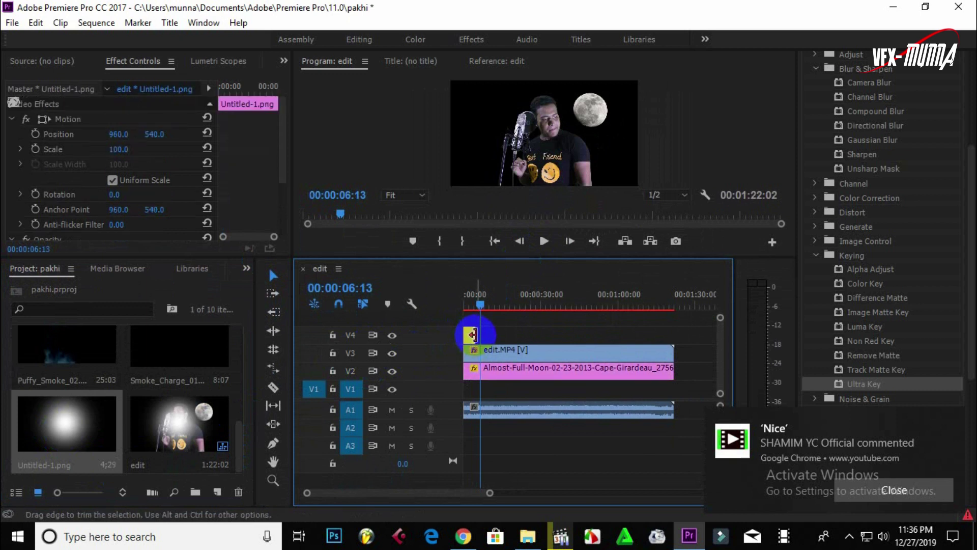
Extend the glow clip across the whole video and set Position 1449, 385, Scale 74.
{"action": "left_click_drag", "start_coordinate": [473, 335], "coordinate": [674, 335]}
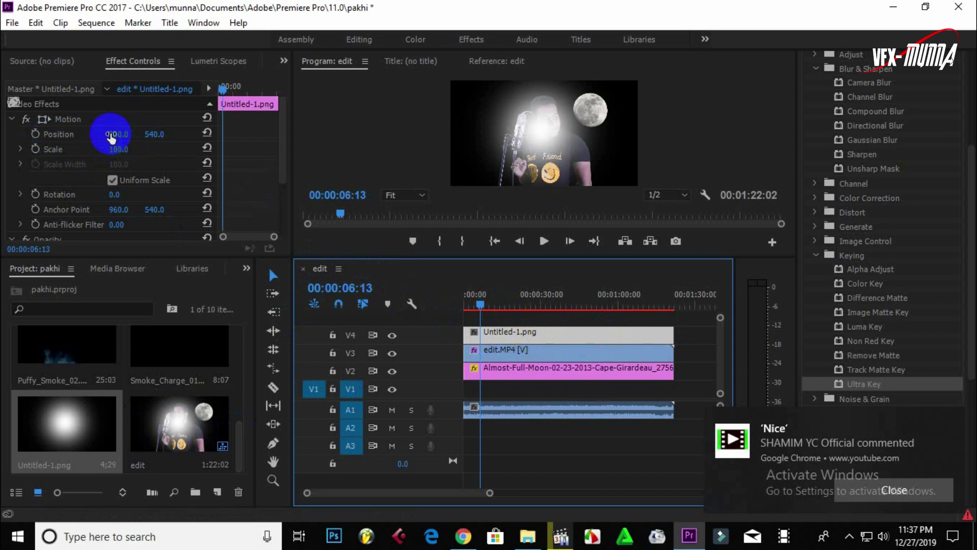
{"action": "left_click_drag", "start_coordinate": [116, 134], "coordinate": [233, 133]}
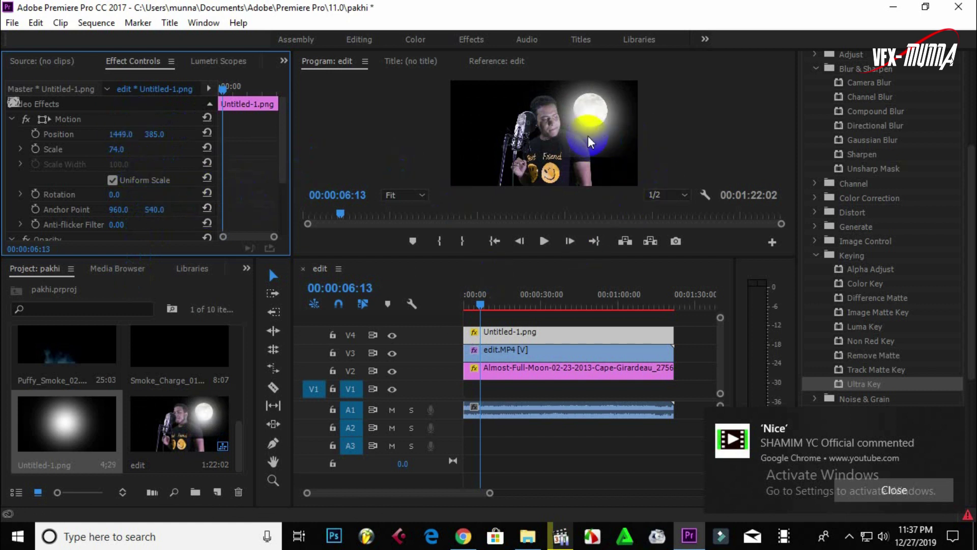
{"action": "left_click", "coordinate": [602, 150]}
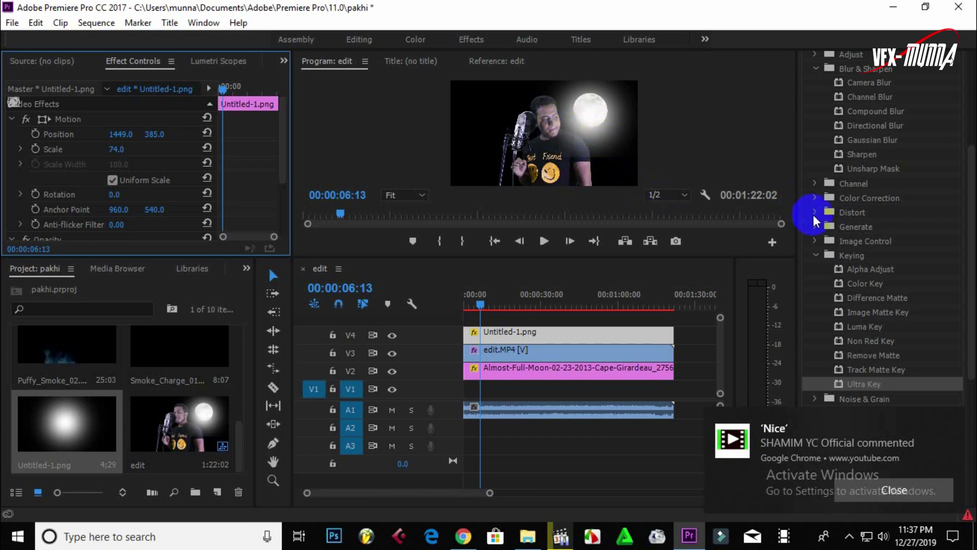
Apply Gaussian Blur from Blur & Sharpen to the glow clip on V4.
{"action": "scroll", "coordinate": [819, 214], "scroll_direction": "up", "scroll_amount": 3}
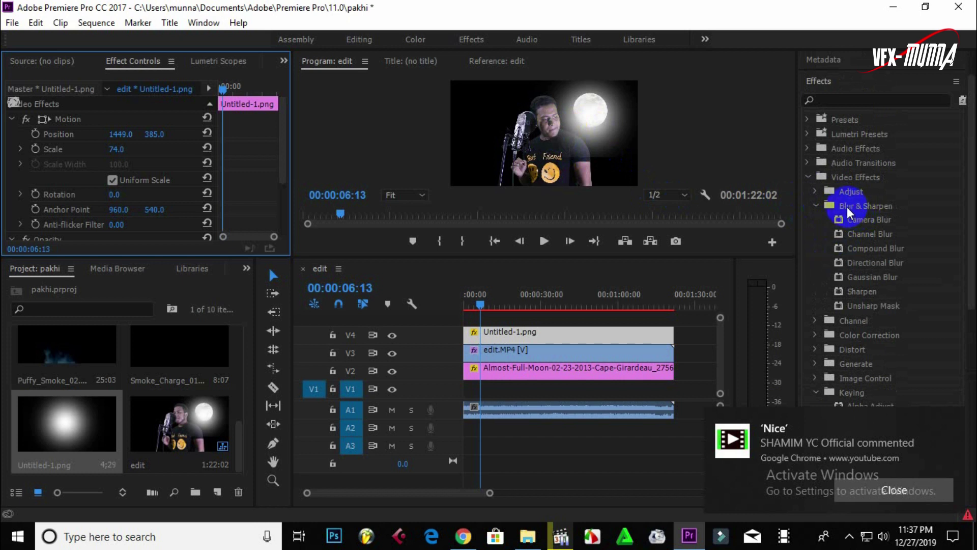
{"action": "left_click", "coordinate": [849, 209]}
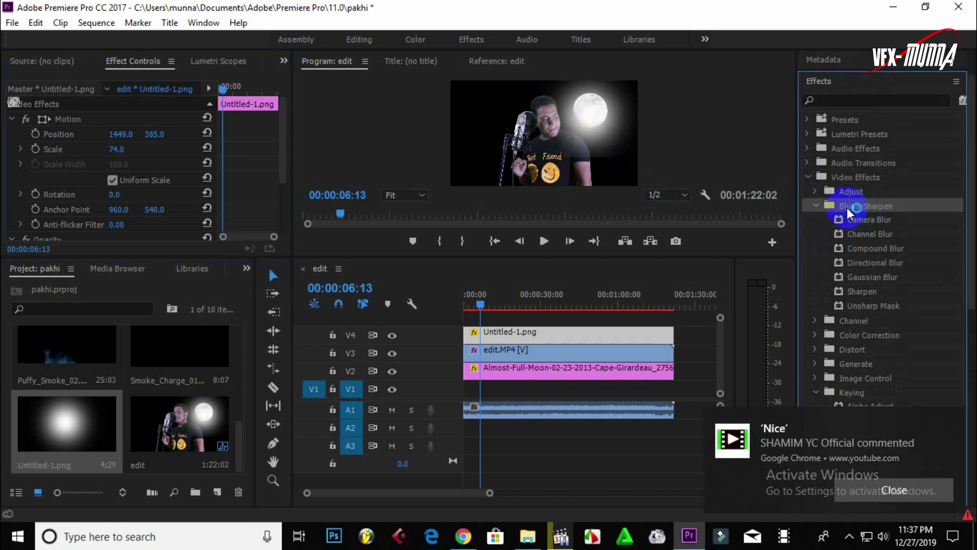
{"action": "left_click", "coordinate": [859, 279]}
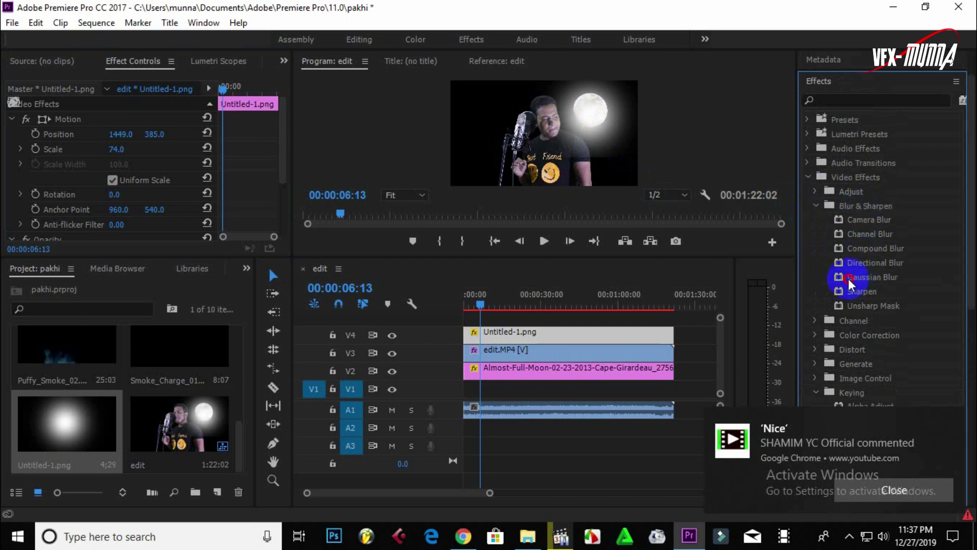
{"action": "left_click_drag", "start_coordinate": [855, 280], "coordinate": [514, 338]}
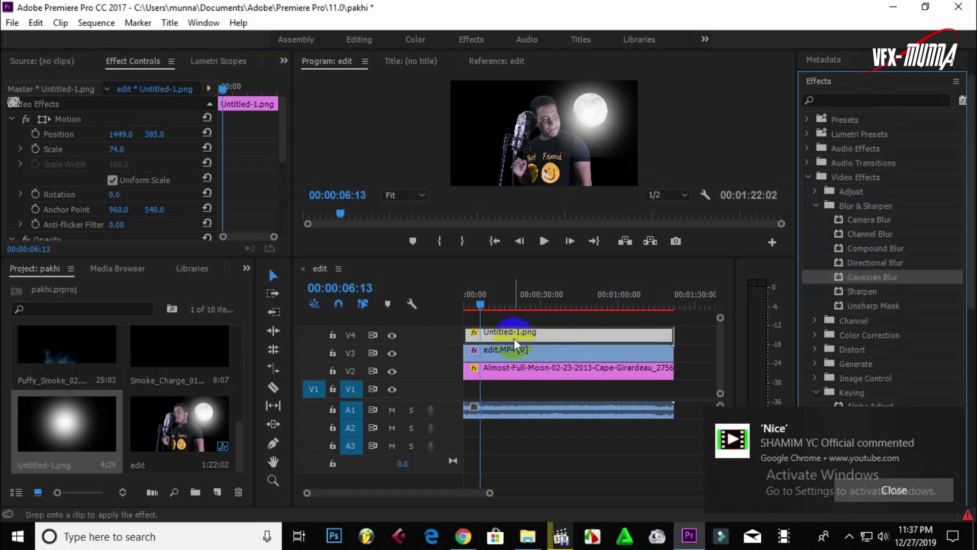
{"action": "left_click_drag", "start_coordinate": [515, 338], "coordinate": [514, 339]}
Set the Gaussian Blur's Blurriness to 1000.
{"action": "left_click_drag", "start_coordinate": [279, 135], "coordinate": [273, 189]}
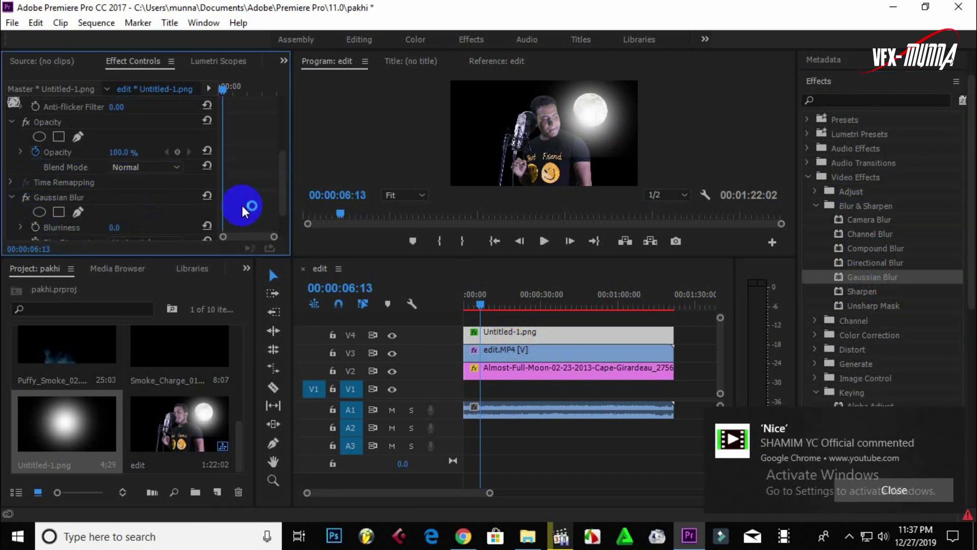
{"action": "left_click_drag", "start_coordinate": [279, 179], "coordinate": [283, 197]}
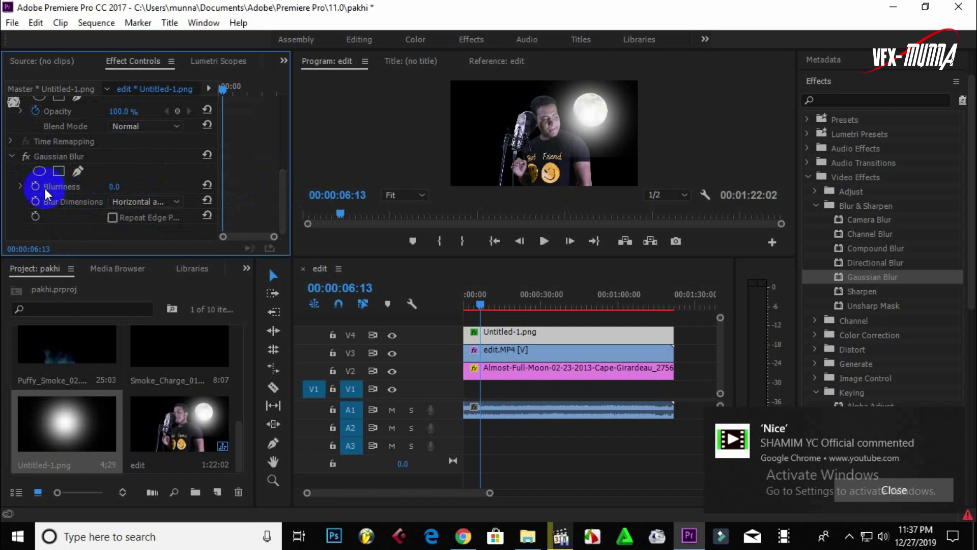
{"action": "left_click", "coordinate": [116, 188]}
{"action": "left_click_drag", "start_coordinate": [116, 188], "coordinate": [405, 180]}
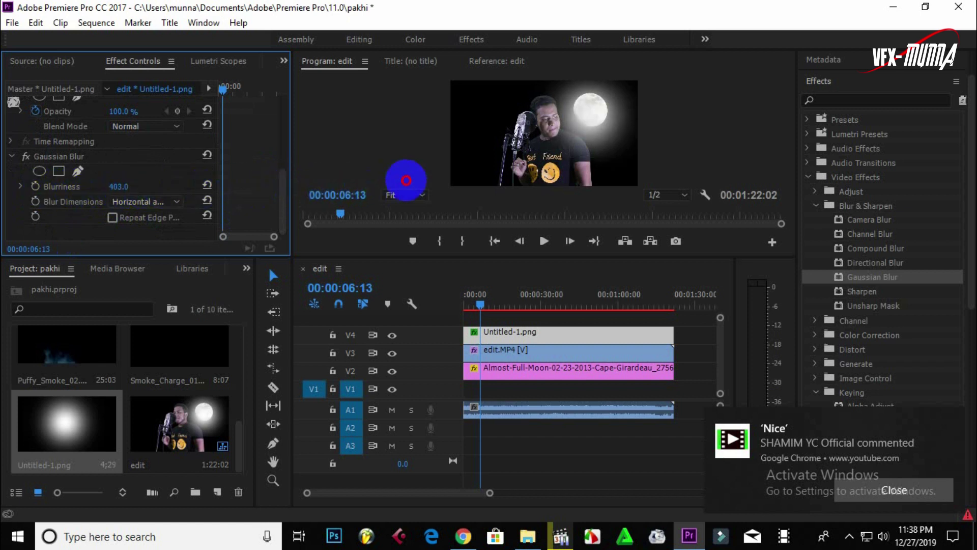
{"action": "left_click", "coordinate": [118, 187]}
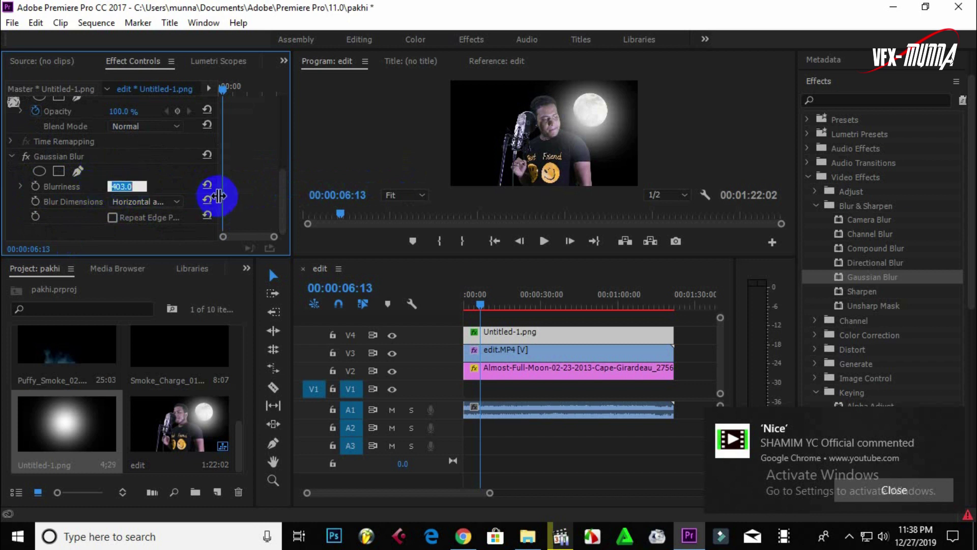
{"action": "type", "text": "100"}
{"action": "type", "text": "0"}
{"action": "key", "text": "Return"}
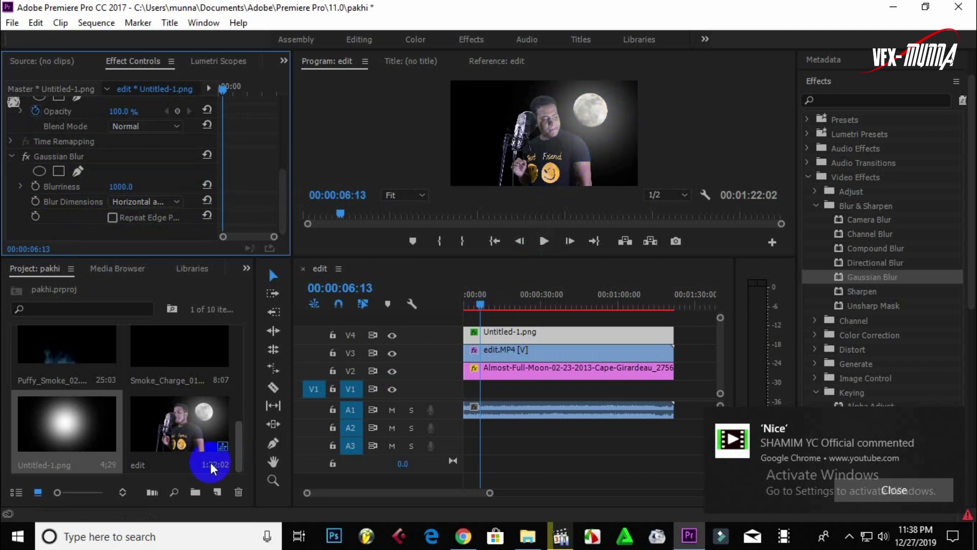
Add light.png on track V5 above the glow clip.
{"action": "left_click_drag", "start_coordinate": [237, 443], "coordinate": [236, 402]}
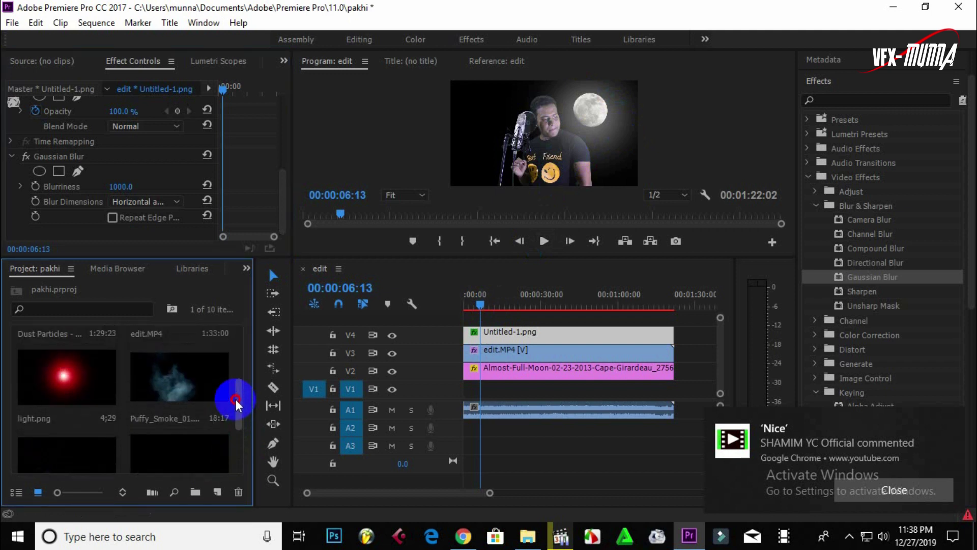
{"action": "left_click", "coordinate": [52, 382]}
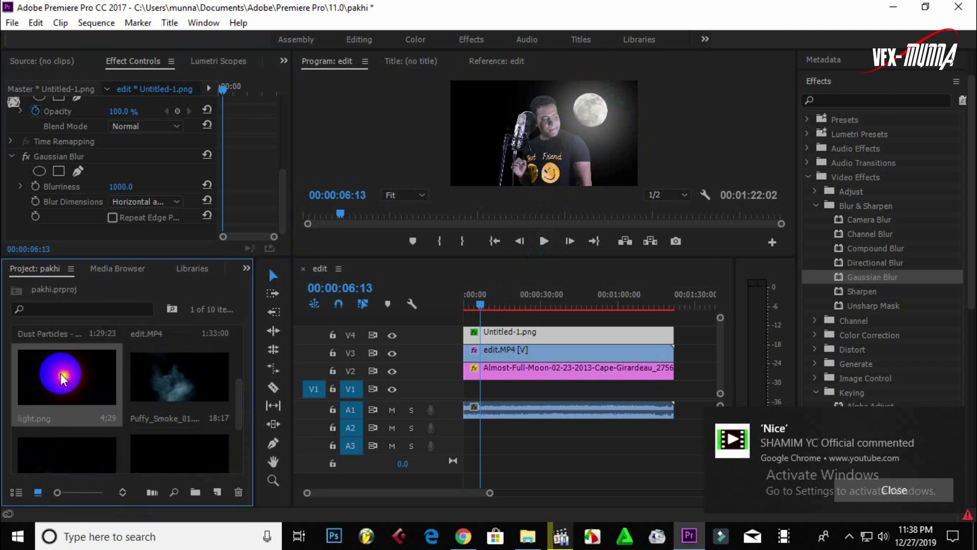
{"action": "mouse_move", "coordinate": [63, 379]}
{"action": "left_mouse_down"}
{"action": "mouse_move", "coordinate": [478, 327]}
{"action": "mouse_move", "coordinate": [477, 317]}
{"action": "mouse_move", "coordinate": [673, 317]}
{"action": "left_mouse_up"}
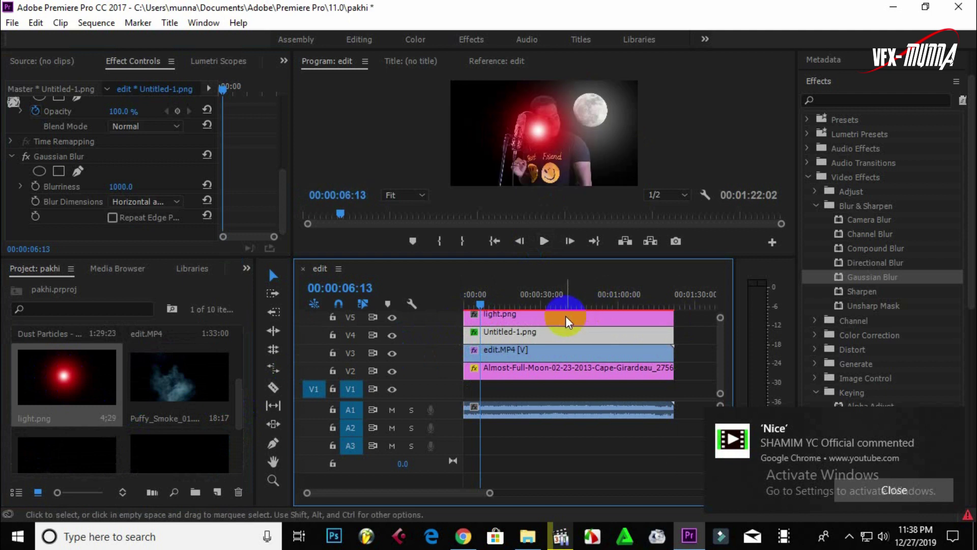
{"action": "left_click", "coordinate": [531, 318]}
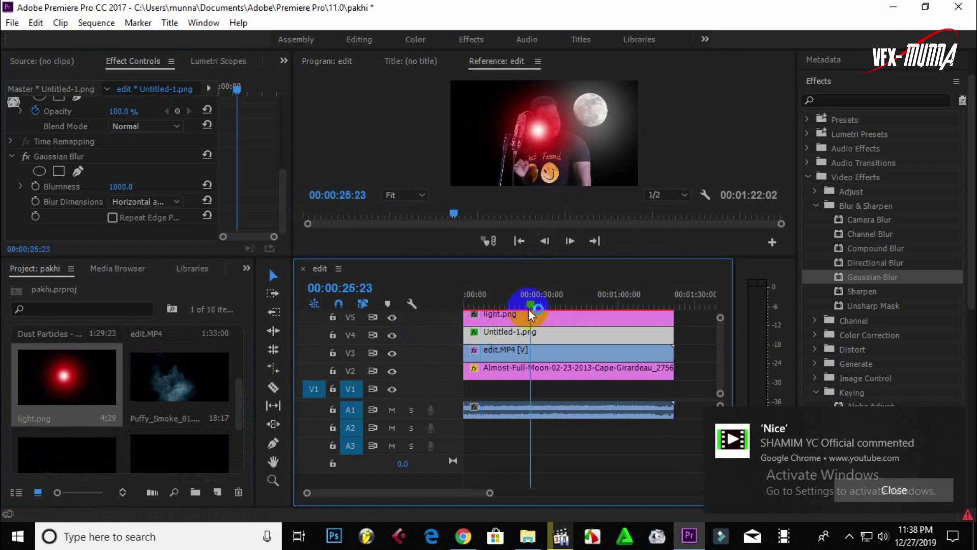
{"action": "left_click", "coordinate": [557, 321]}
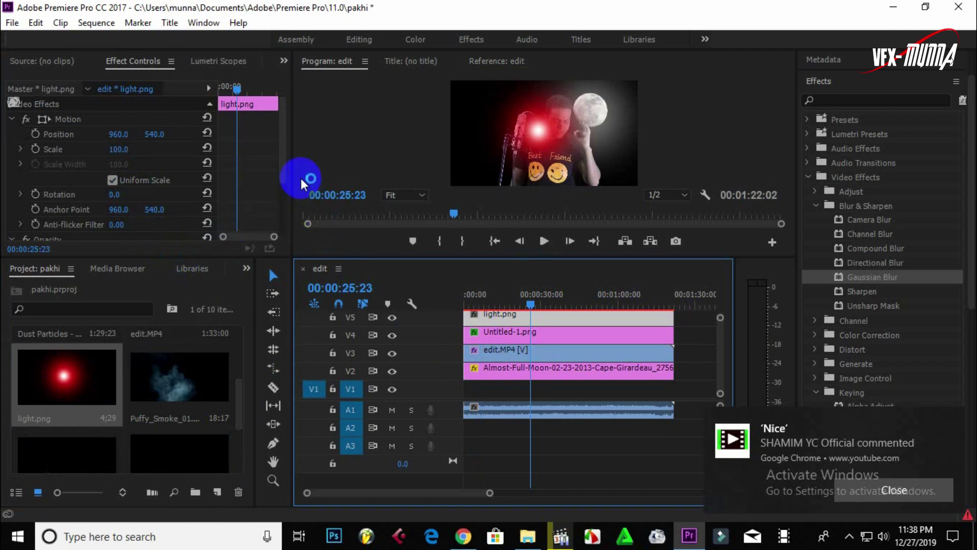
Set the red light's blend mode to Screen.
{"action": "left_click_drag", "start_coordinate": [288, 155], "coordinate": [279, 192]}
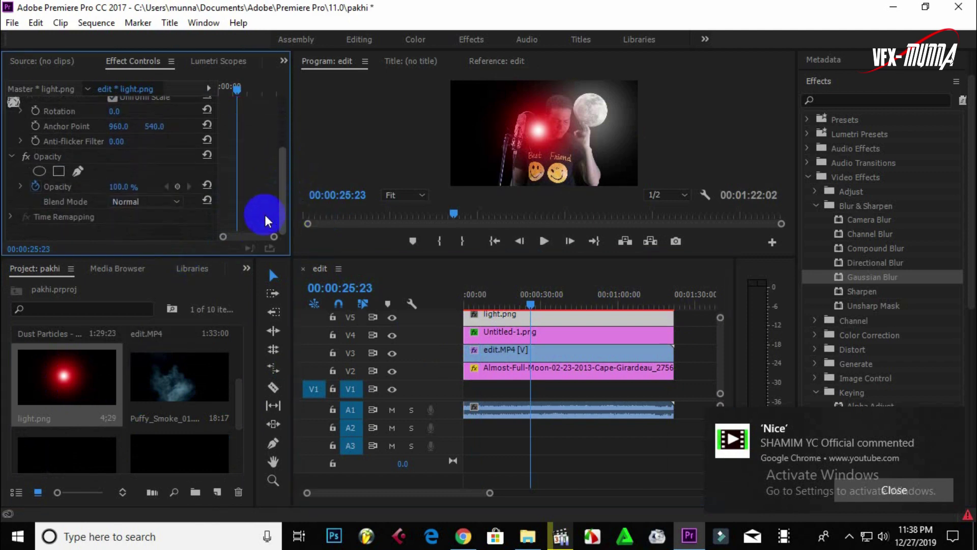
{"action": "left_click", "coordinate": [133, 202]}
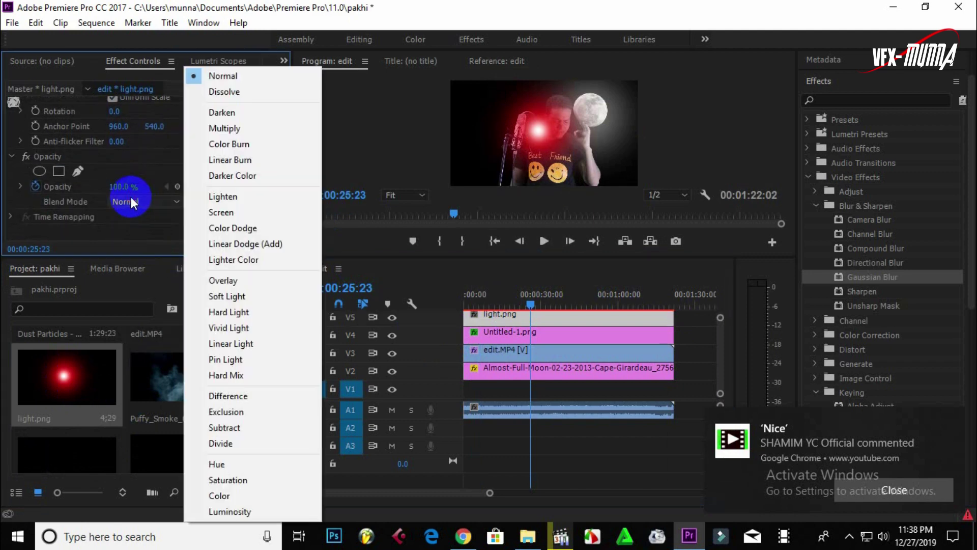
{"action": "left_click", "coordinate": [246, 216]}
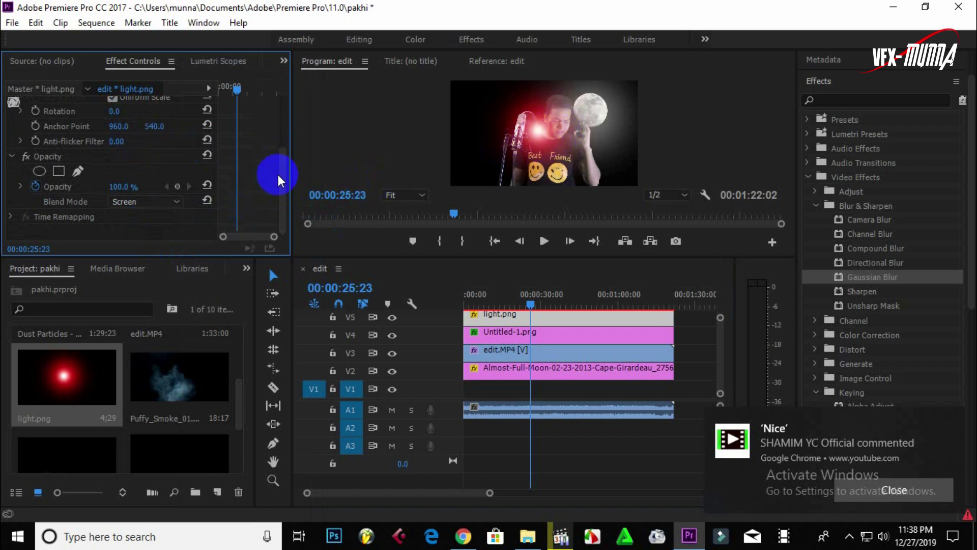
Move the red light to Position 810, 792 and lower its opacity to 70%.
{"action": "left_click_drag", "start_coordinate": [287, 165], "coordinate": [273, 130]}
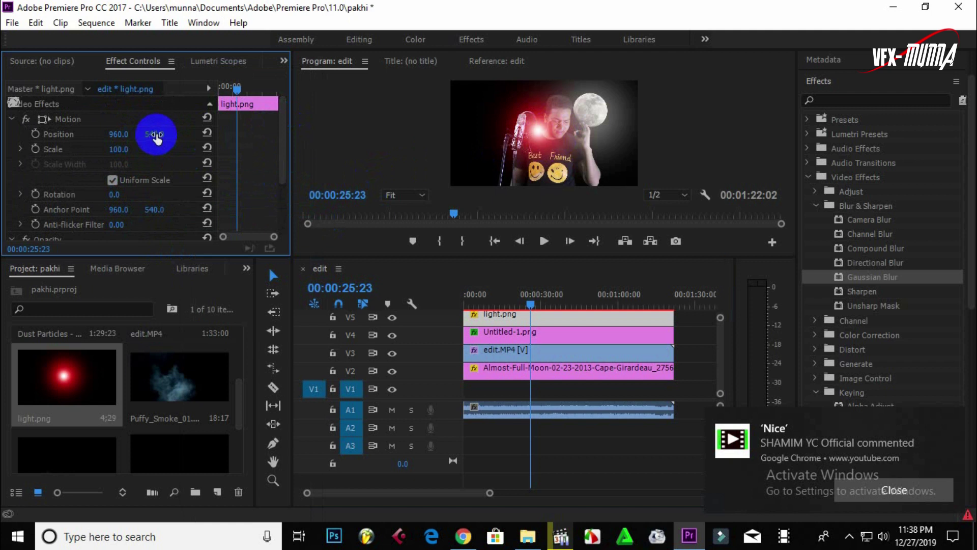
{"action": "mouse_move", "coordinate": [141, 137]}
{"action": "left_mouse_down"}
{"action": "mouse_move", "coordinate": [42, 145]}
{"action": "mouse_move", "coordinate": [327, 80]}
{"action": "left_mouse_up"}
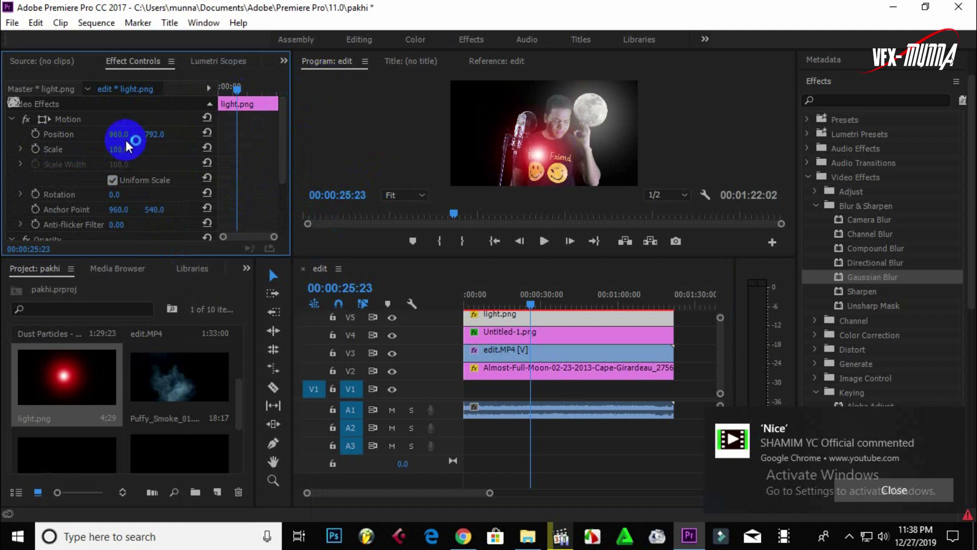
{"action": "left_click_drag", "start_coordinate": [121, 136], "coordinate": [18, 144]}
{"action": "left_click_drag", "start_coordinate": [281, 158], "coordinate": [278, 207]}
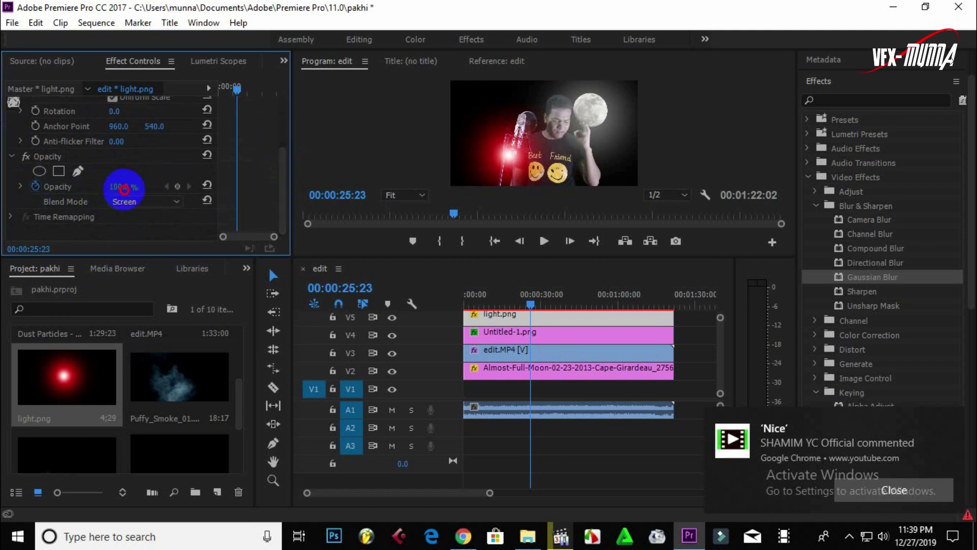
{"action": "left_click_drag", "start_coordinate": [124, 187], "coordinate": [103, 189]}
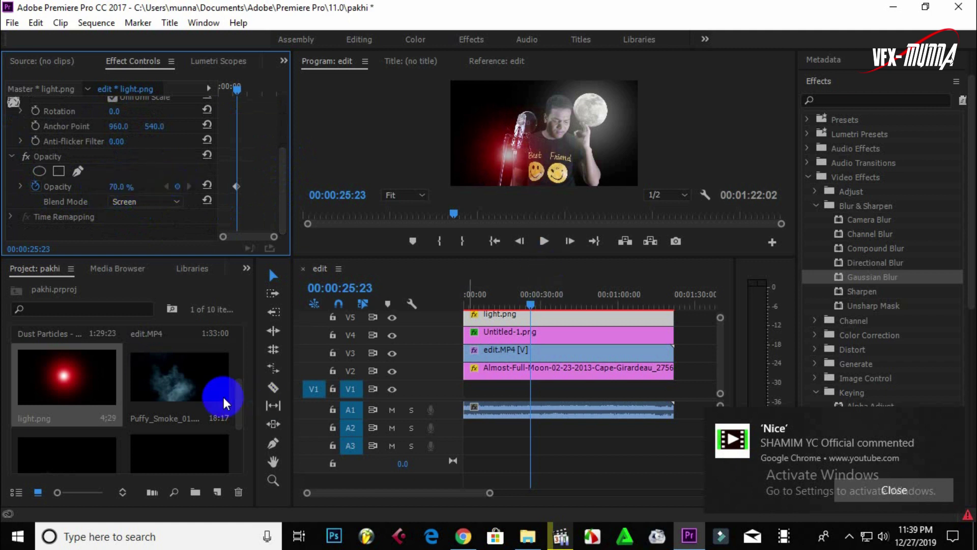
{"action": "left_click", "coordinate": [187, 390]}
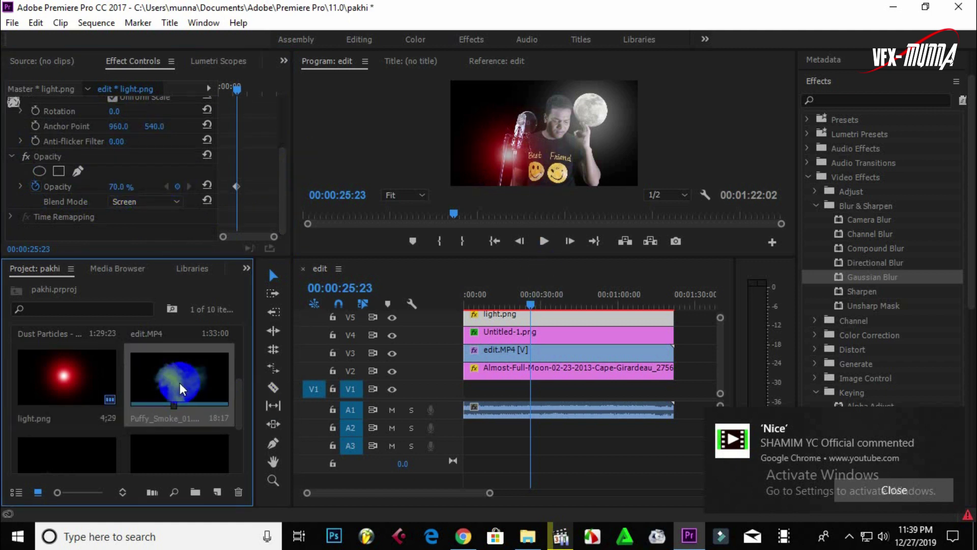
Add Smoke_Charge_01 to track V6 at the sequence start.
{"action": "left_click_drag", "start_coordinate": [555, 255], "coordinate": [568, 209]}
{"action": "scroll", "coordinate": [236, 392], "scroll_direction": "down", "scroll_amount": 2}
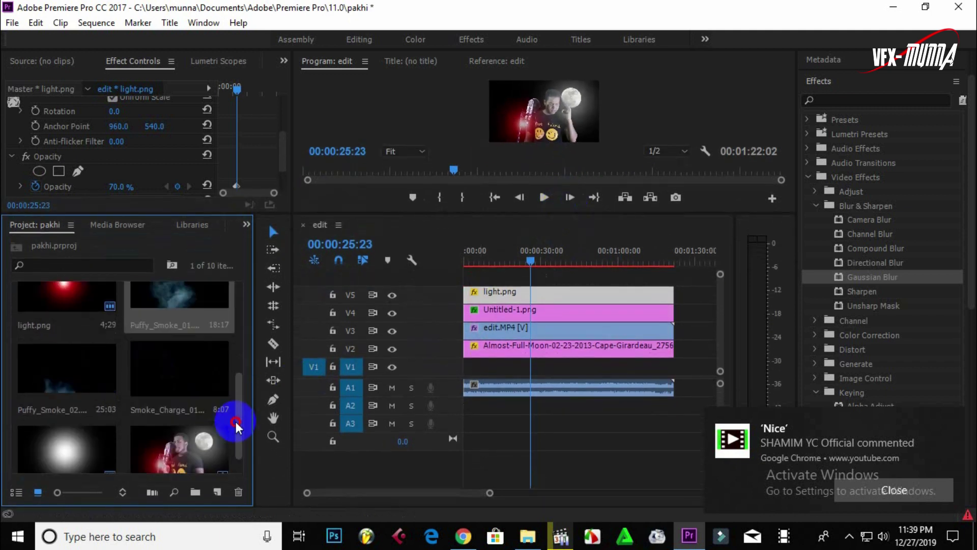
{"action": "scroll", "coordinate": [236, 425], "scroll_direction": "down", "scroll_amount": 1}
{"action": "mouse_move", "coordinate": [157, 345]}
{"action": "left_mouse_down"}
{"action": "mouse_move", "coordinate": [337, 328]}
{"action": "mouse_move", "coordinate": [479, 279]}
{"action": "left_mouse_up"}
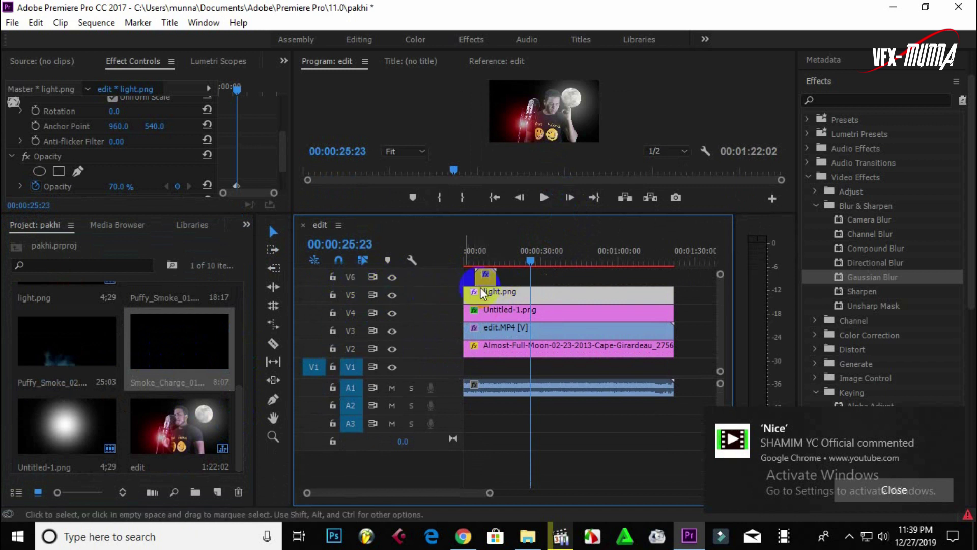
{"action": "left_click", "coordinate": [466, 277]}
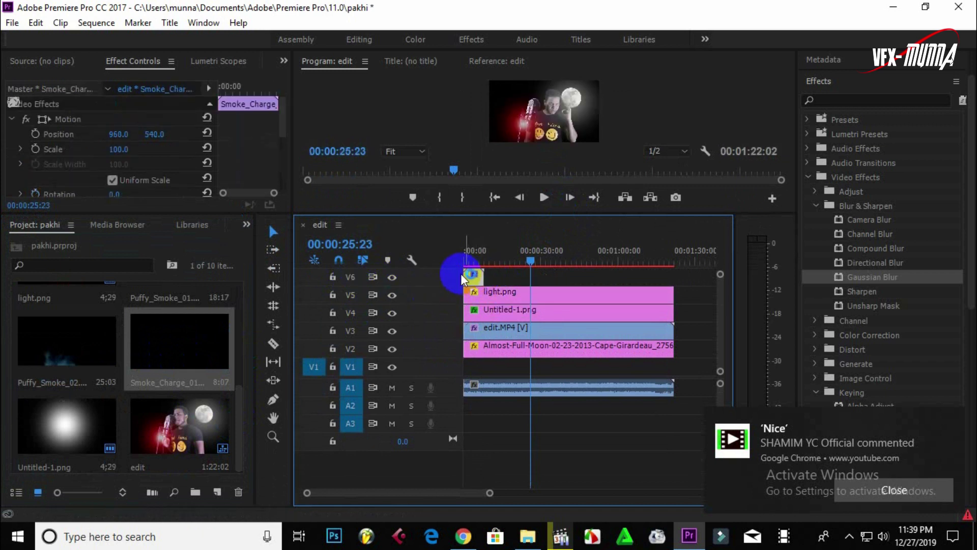
Preview the smoke from the sequence start and scale it to 153%.
{"action": "key", "text": "Home"}
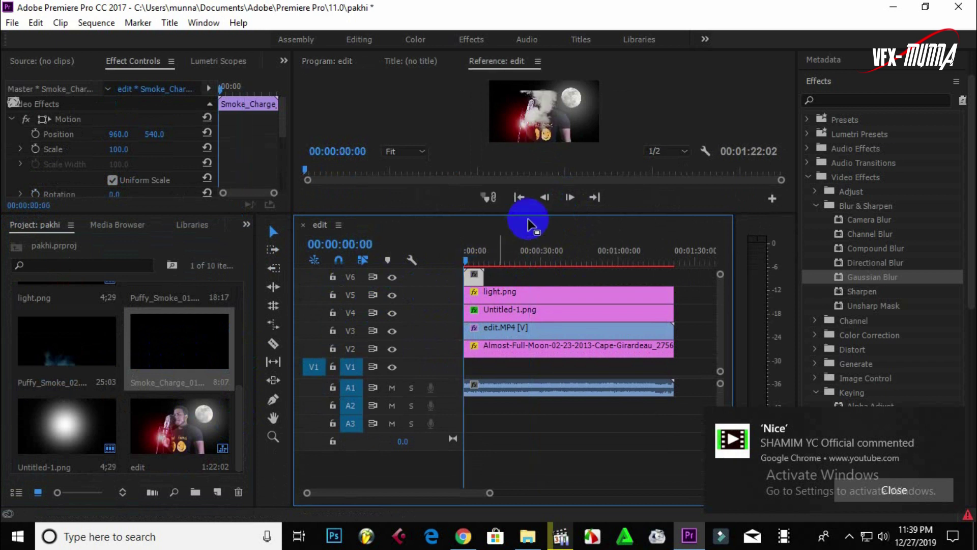
{"action": "left_click", "coordinate": [530, 213]}
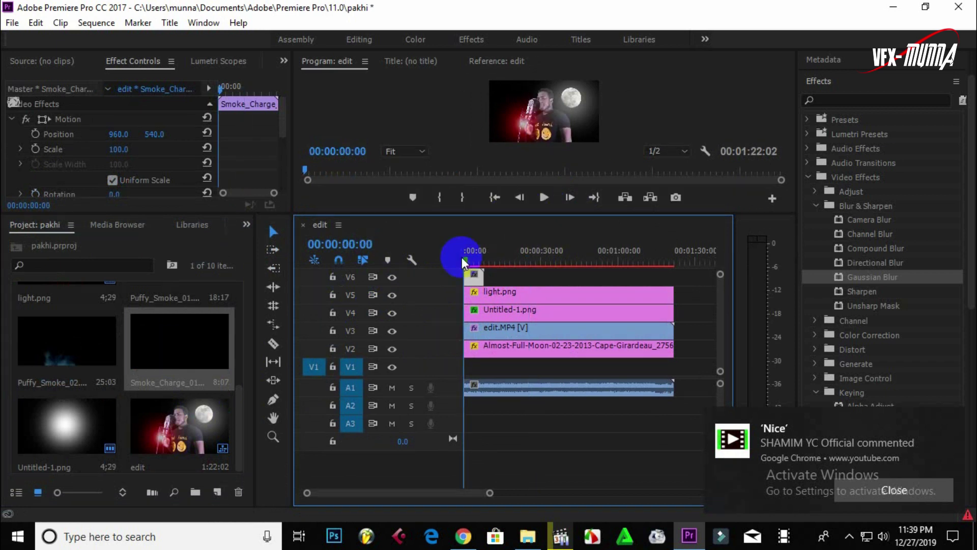
{"action": "left_click_drag", "start_coordinate": [464, 261], "coordinate": [467, 259]}
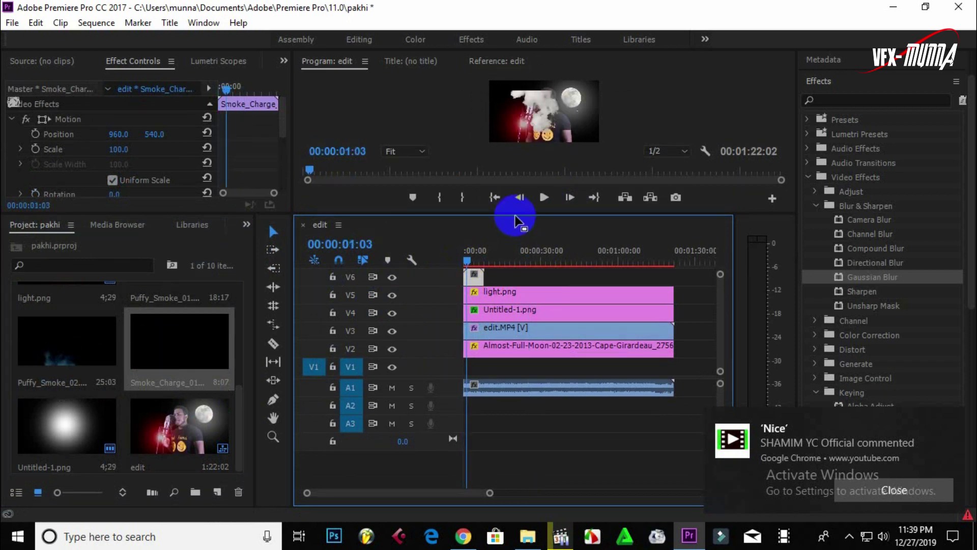
{"action": "mouse_move", "coordinate": [516, 258]}
{"action": "left_mouse_down"}
{"action": "mouse_move", "coordinate": [487, 312]}
{"action": "mouse_move", "coordinate": [465, 312]}
{"action": "left_mouse_up"}
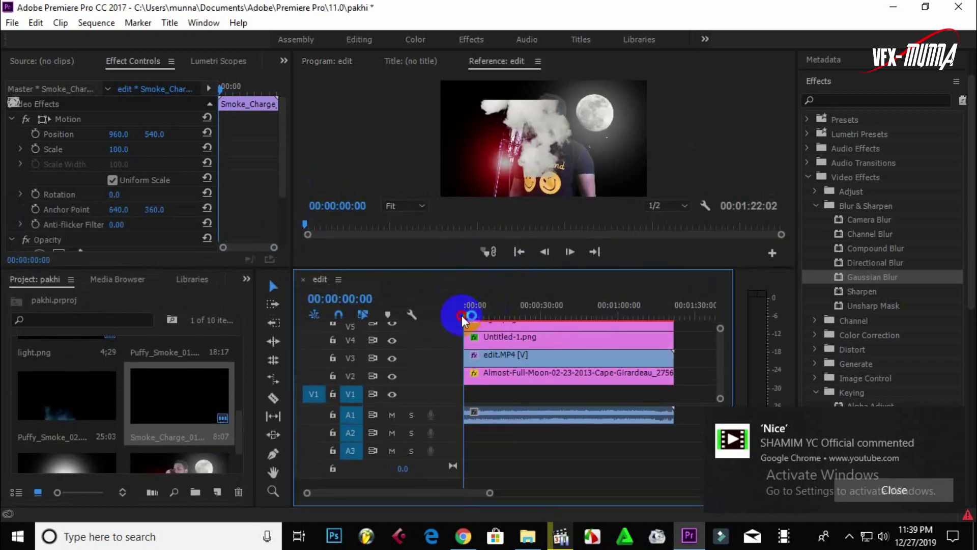
{"action": "left_click", "coordinate": [543, 254]}
{"action": "left_click", "coordinate": [543, 254]}
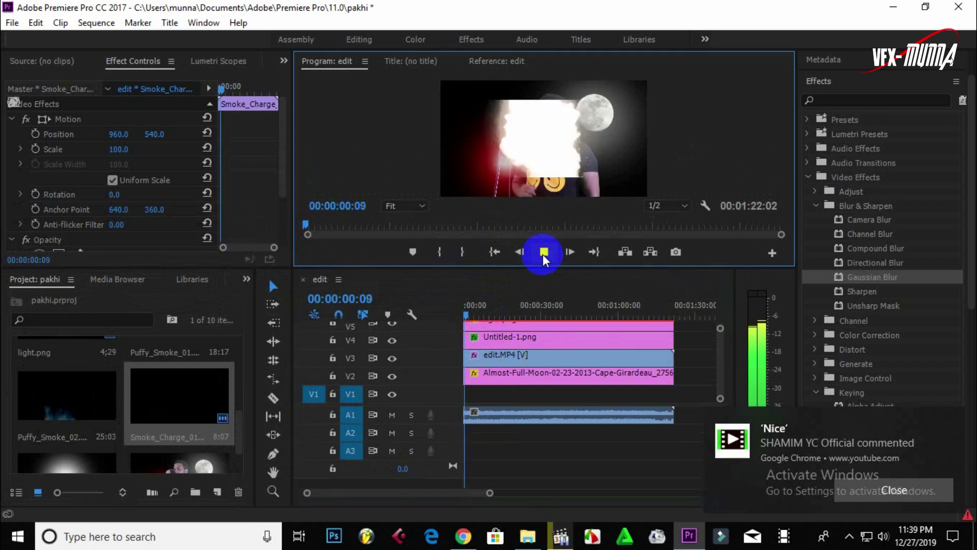
{"action": "left_click", "coordinate": [542, 254]}
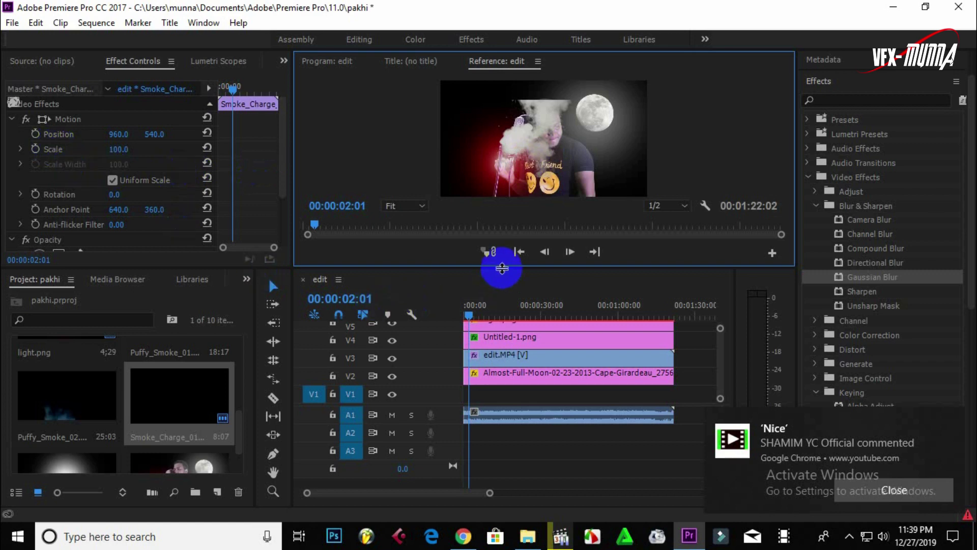
{"action": "mouse_move", "coordinate": [499, 269]}
{"action": "left_mouse_down"}
{"action": "mouse_move", "coordinate": [506, 202]}
{"action": "mouse_move", "coordinate": [498, 295]}
{"action": "left_mouse_up"}
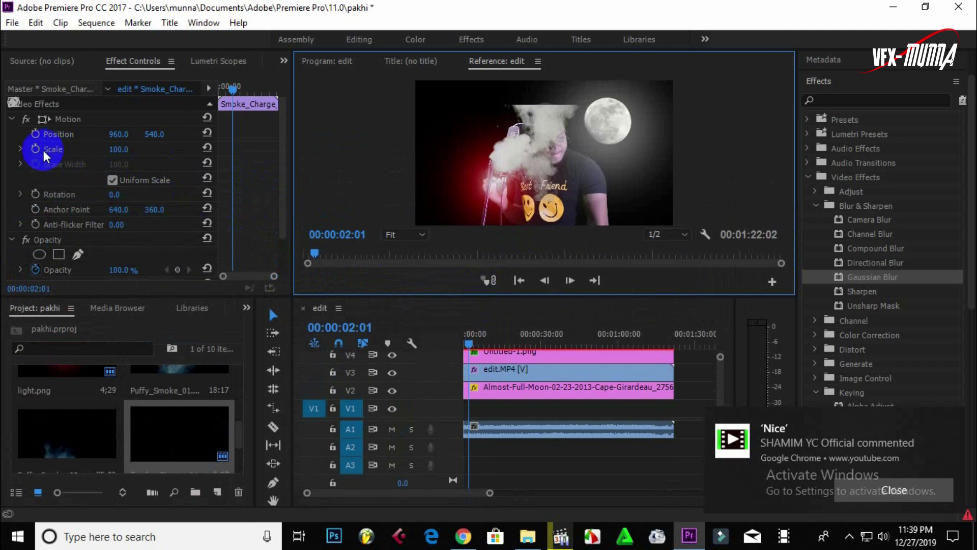
{"action": "left_click_drag", "start_coordinate": [118, 149], "coordinate": [157, 147]}
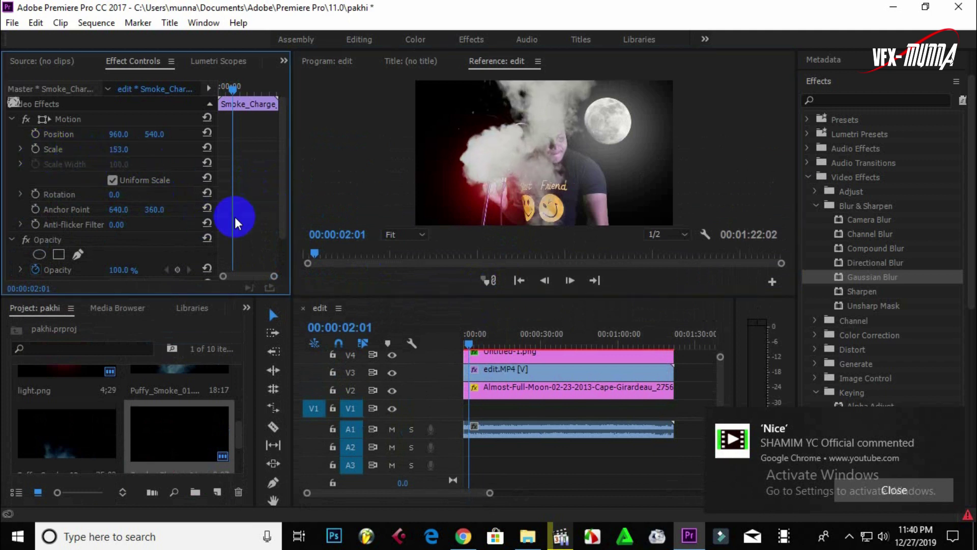
Place Puffy_Smoke_01 on a new V7 track at 00:00 and scale it to 179.
{"action": "left_click", "coordinate": [181, 379]}
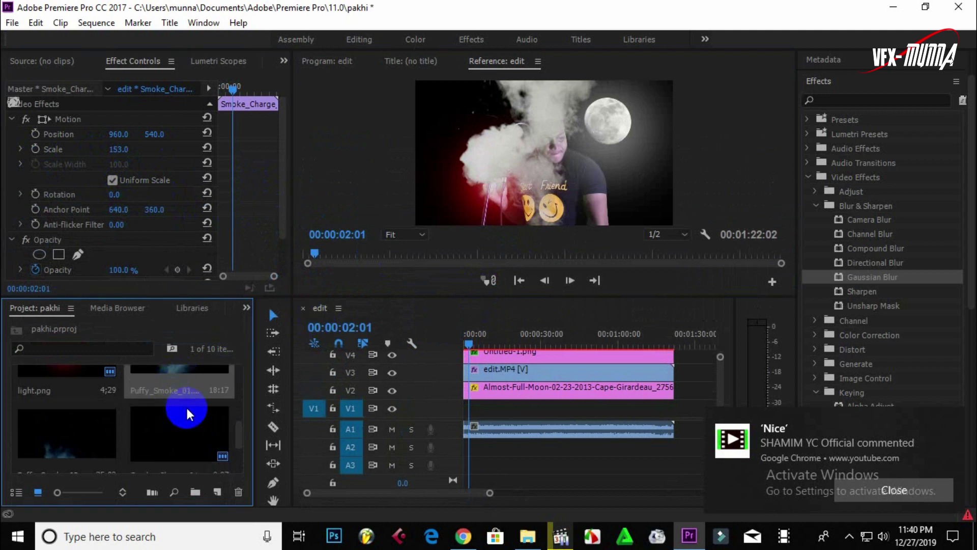
{"action": "left_click_drag", "start_coordinate": [241, 435], "coordinate": [239, 429]}
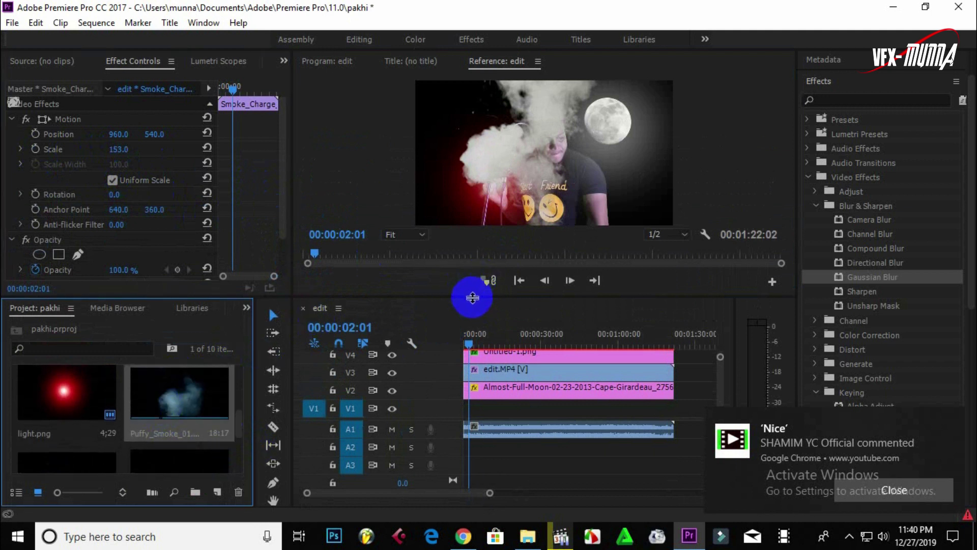
{"action": "left_click_drag", "start_coordinate": [472, 298], "coordinate": [483, 197]}
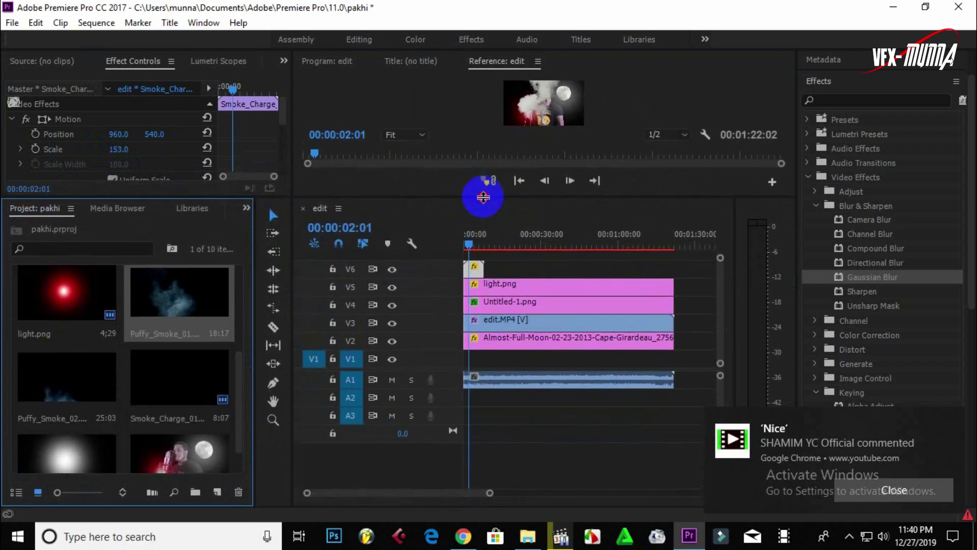
{"action": "left_click_drag", "start_coordinate": [165, 296], "coordinate": [461, 256]}
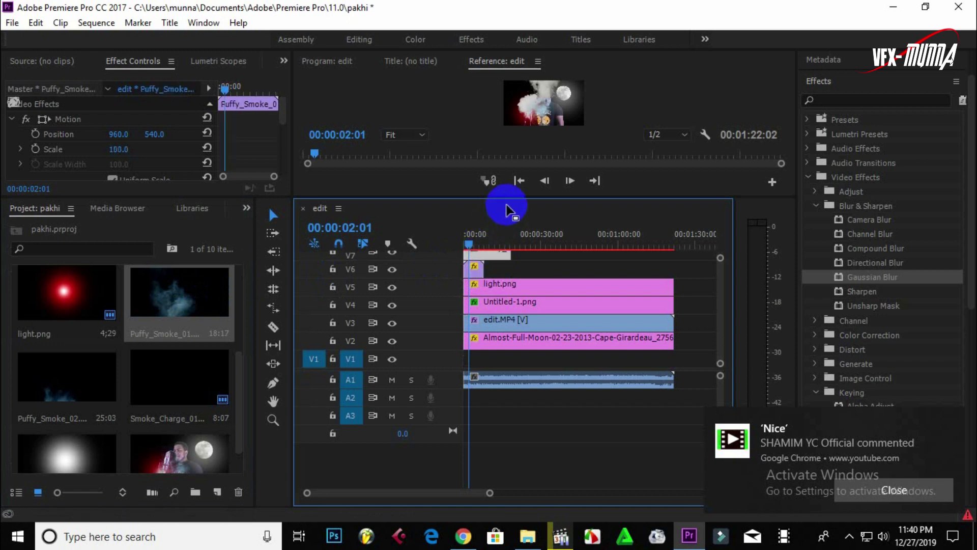
{"action": "left_click_drag", "start_coordinate": [121, 149], "coordinate": [175, 147]}
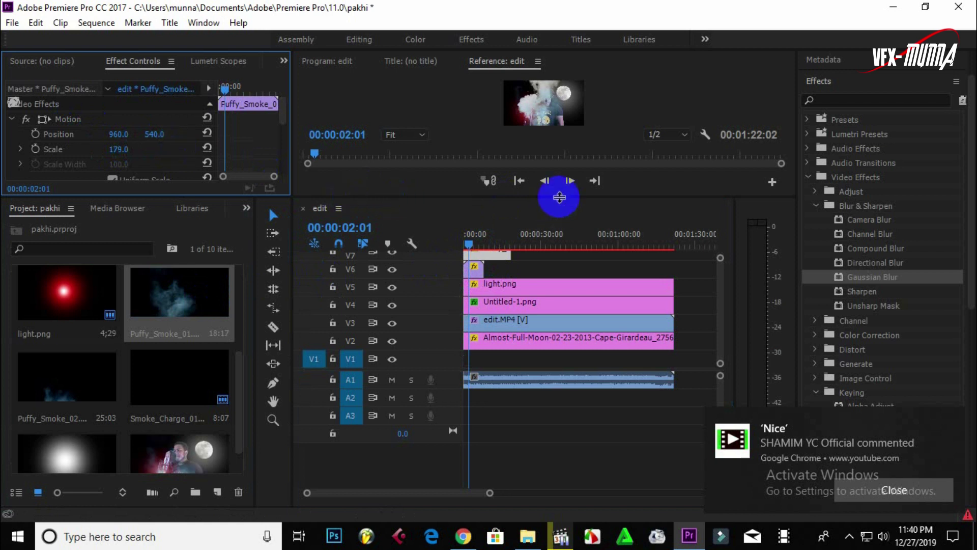
{"action": "left_click_drag", "start_coordinate": [560, 197], "coordinate": [565, 368]}
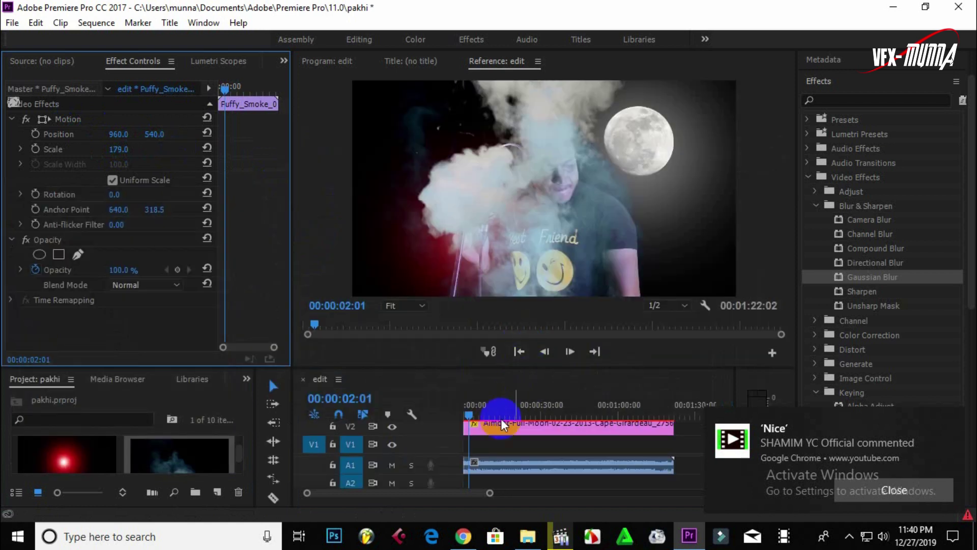
{"action": "left_click", "coordinate": [464, 426]}
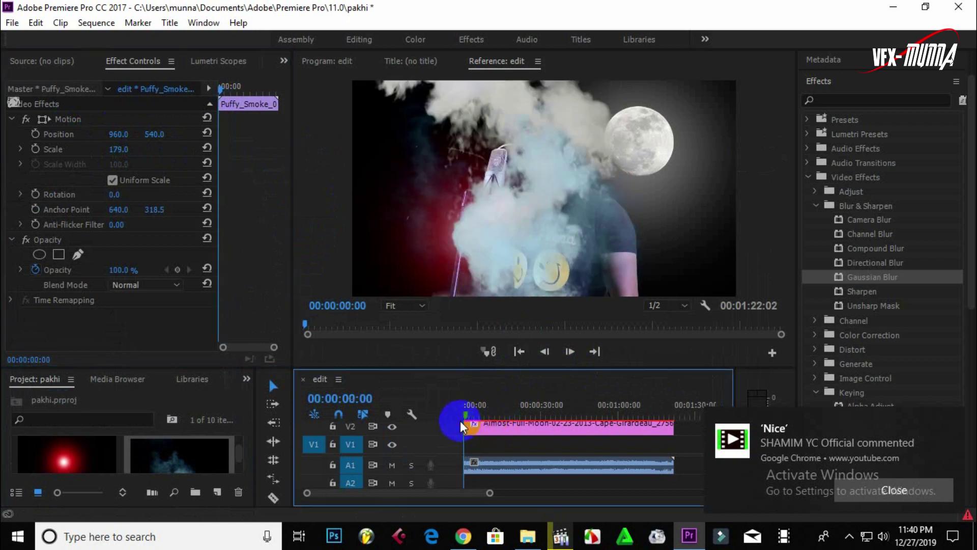
{"action": "left_click", "coordinate": [465, 403]}
{"action": "left_click", "coordinate": [546, 354]}
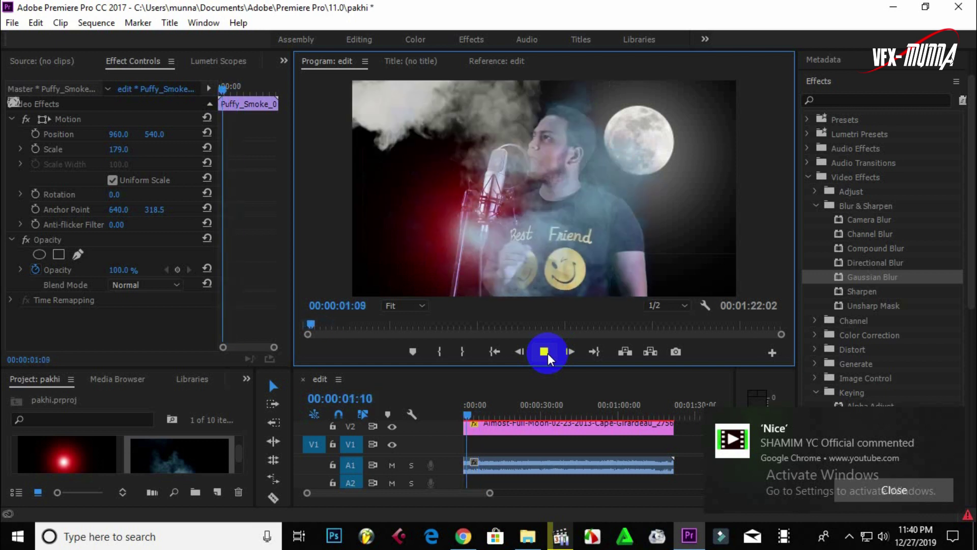
{"action": "left_click", "coordinate": [547, 355]}
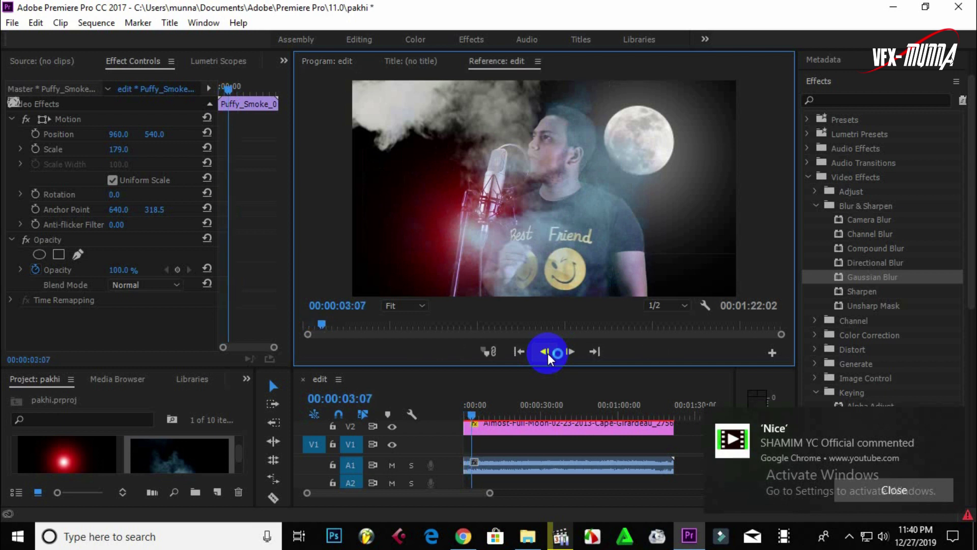
{"action": "left_click", "coordinate": [472, 415]}
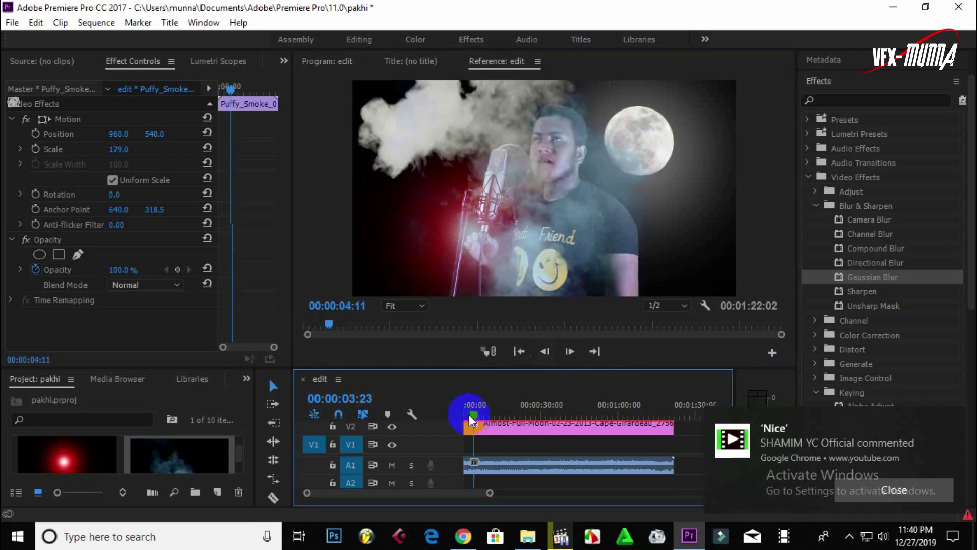
{"action": "left_click_drag", "start_coordinate": [473, 418], "coordinate": [465, 412]}
{"action": "left_click", "coordinate": [544, 352]}
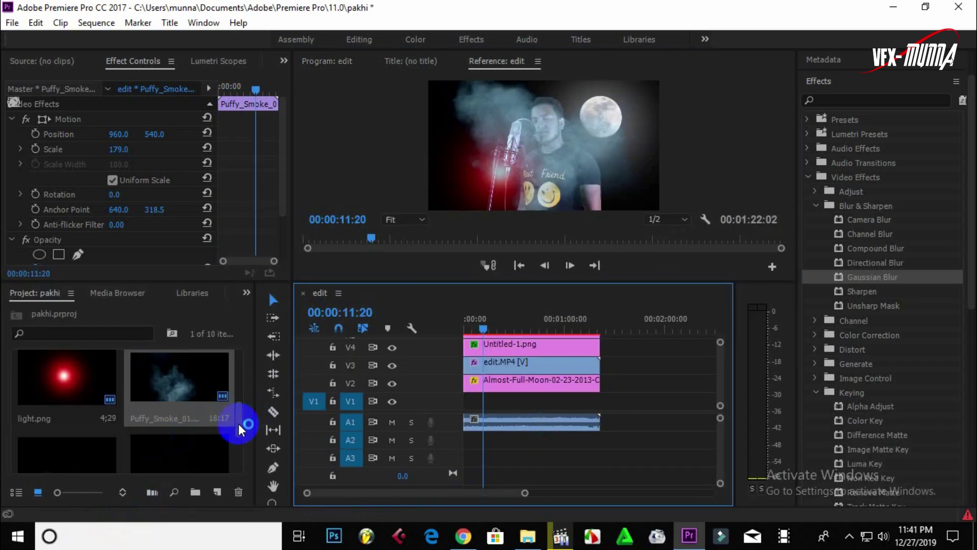
Add the apon.wav song to audio track A2 at the sequence start.
{"action": "left_click_drag", "start_coordinate": [247, 414], "coordinate": [246, 373]}
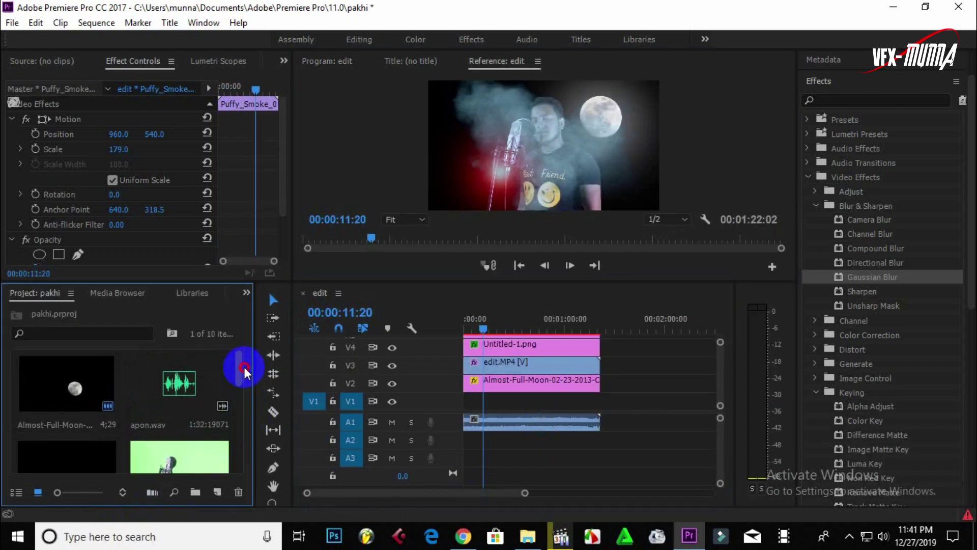
{"action": "left_click", "coordinate": [173, 403]}
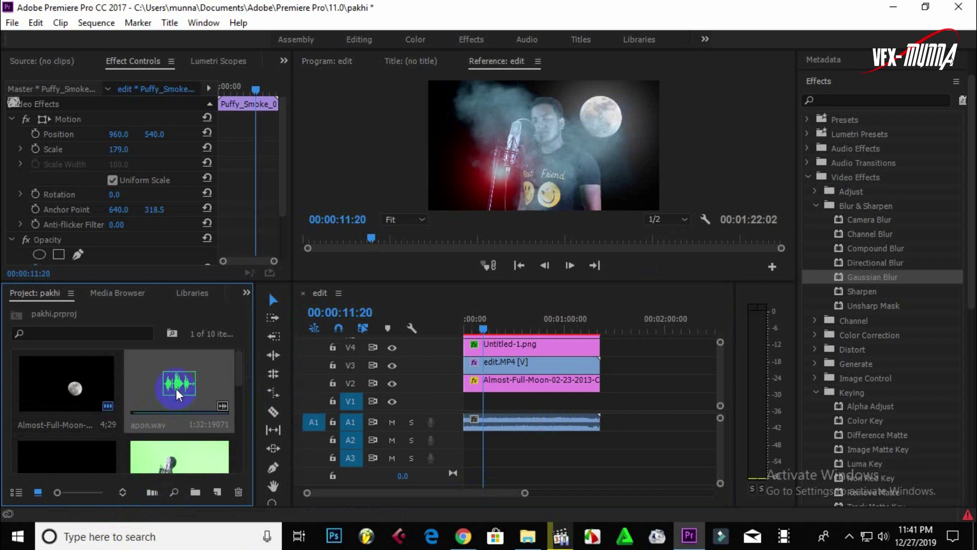
{"action": "left_click_drag", "start_coordinate": [180, 400], "coordinate": [261, 424]}
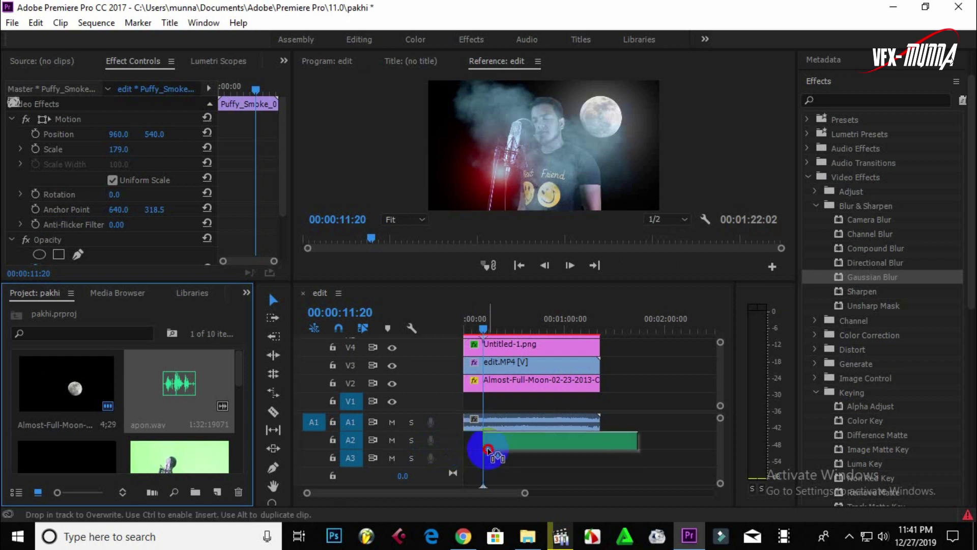
{"action": "left_click_drag", "start_coordinate": [433, 447], "coordinate": [472, 441]}
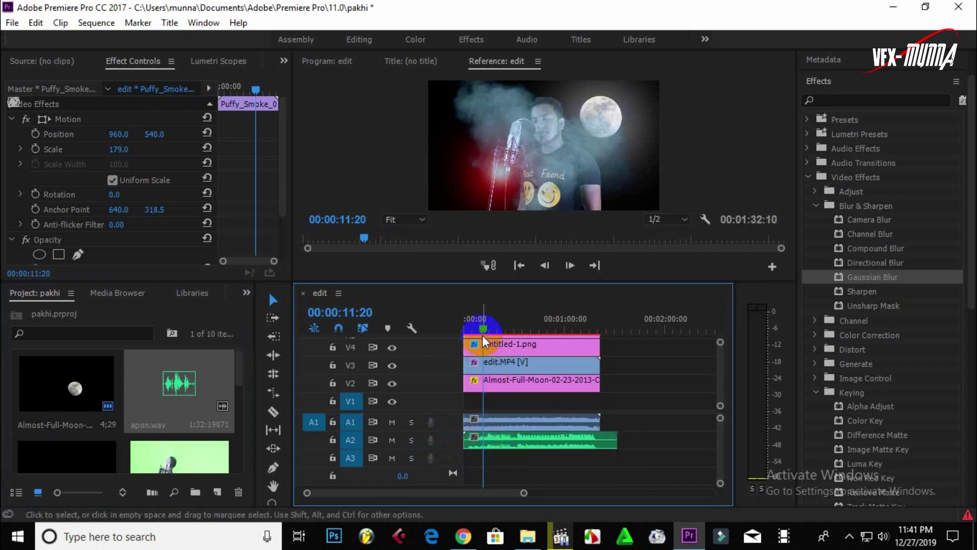
Place the playhead at 00:00:03:06, select the A2 song clip and switch to the Razor tool with C.
{"action": "left_click_drag", "start_coordinate": [481, 328], "coordinate": [469, 330]}
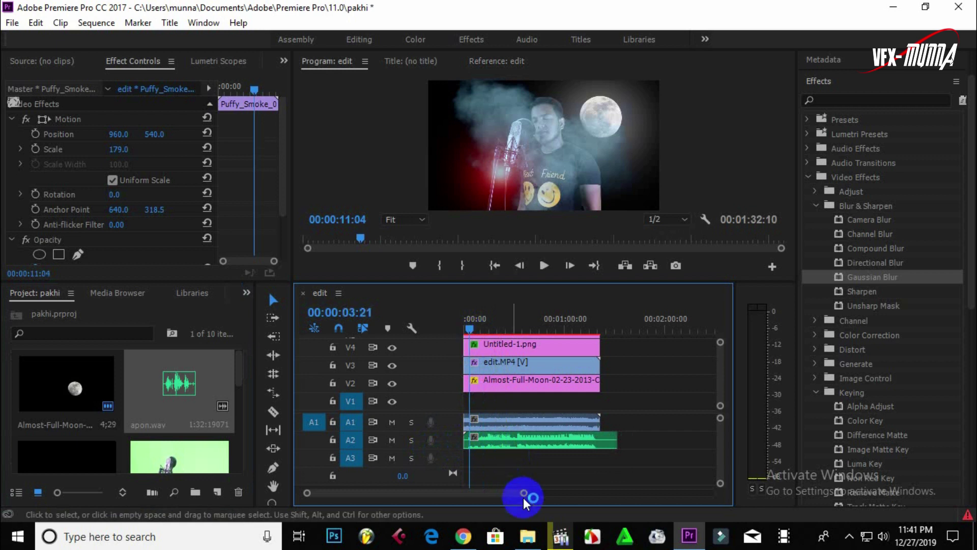
{"action": "left_click_drag", "start_coordinate": [524, 494], "coordinate": [465, 491]}
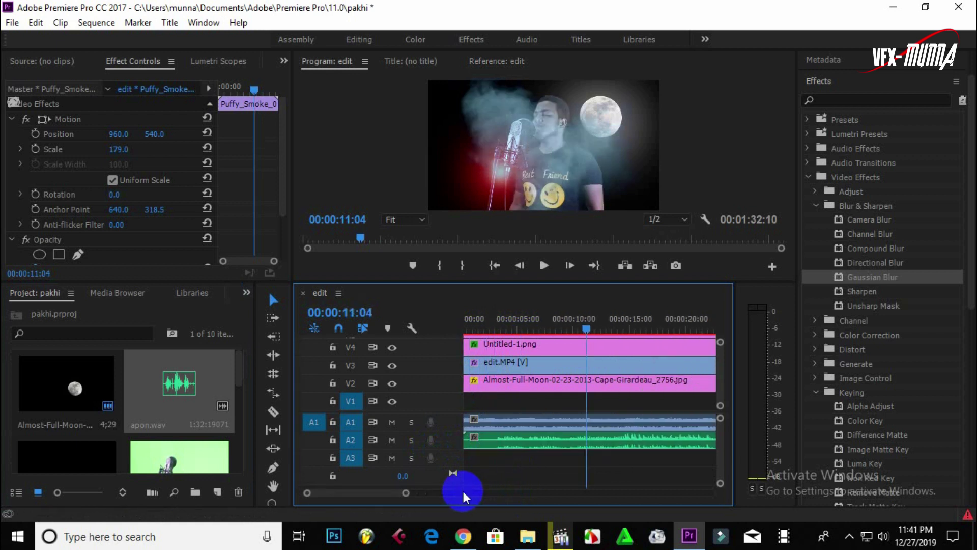
{"action": "left_click_drag", "start_coordinate": [512, 326], "coordinate": [498, 326]}
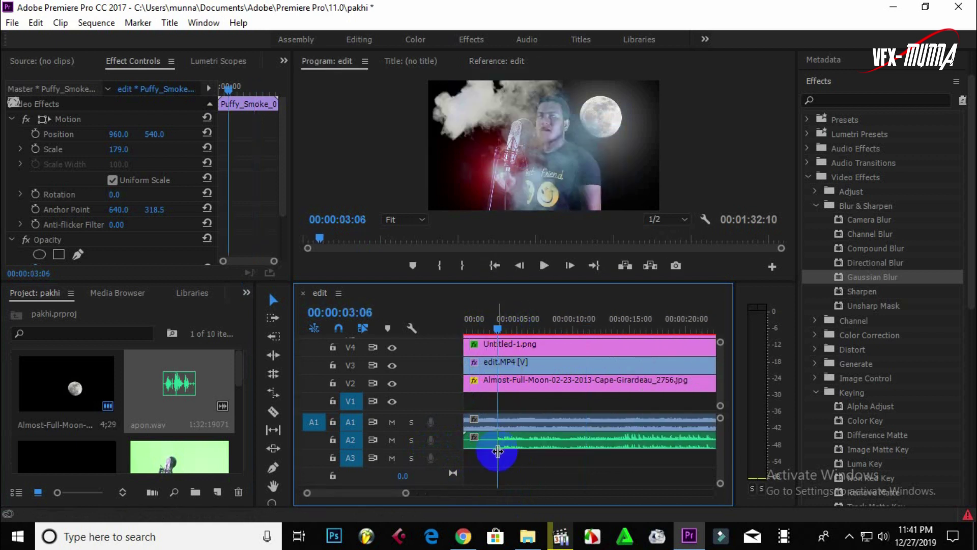
{"action": "left_click", "coordinate": [499, 443]}
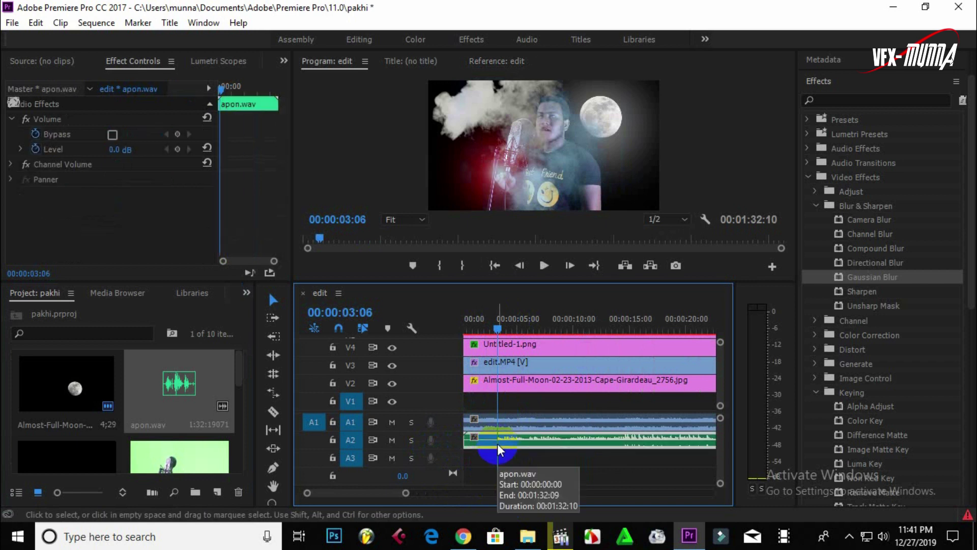
{"action": "key", "text": "c"}
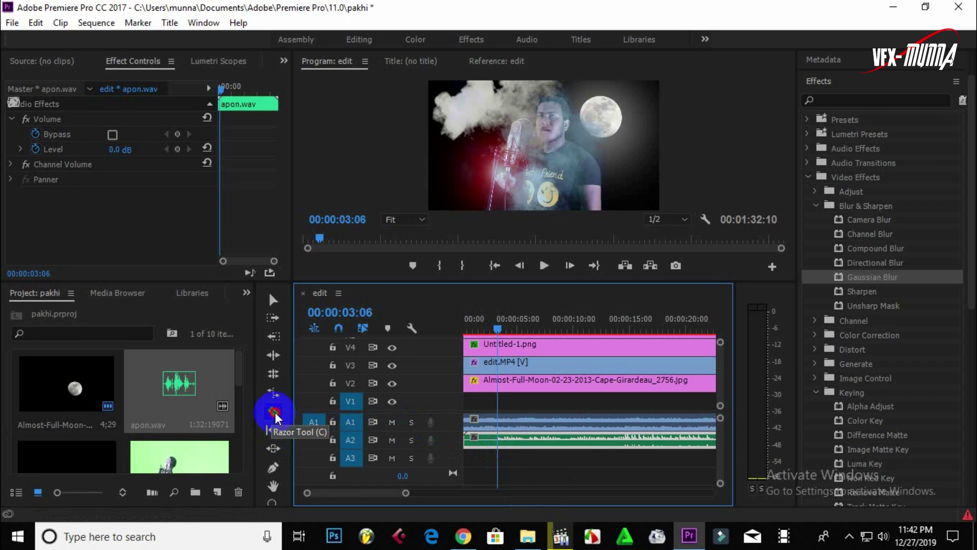
Razor the song at the playhead, delete the 3-second opening piece and move the rest to 00:00:00:00.
{"action": "left_click", "coordinate": [274, 414]}
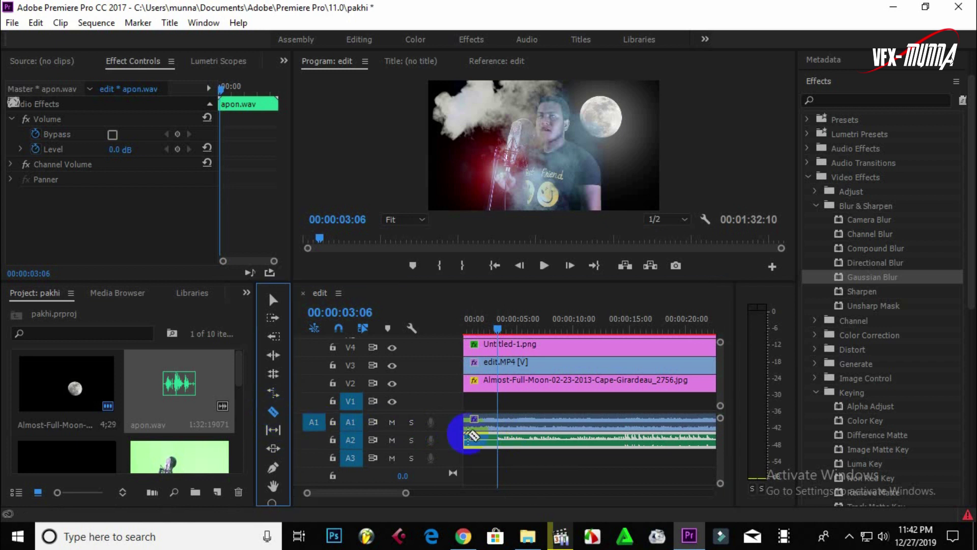
{"action": "left_click", "coordinate": [498, 441]}
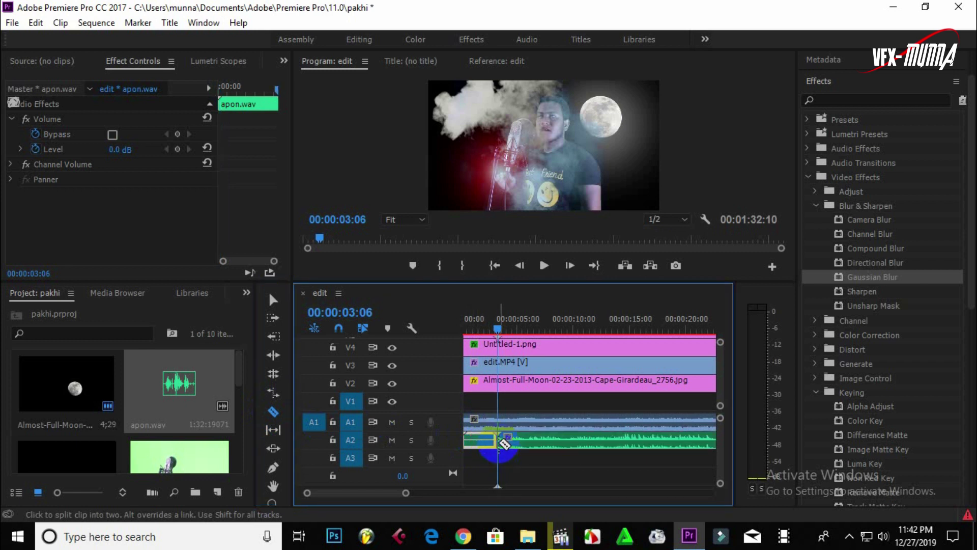
{"action": "left_click", "coordinate": [274, 301]}
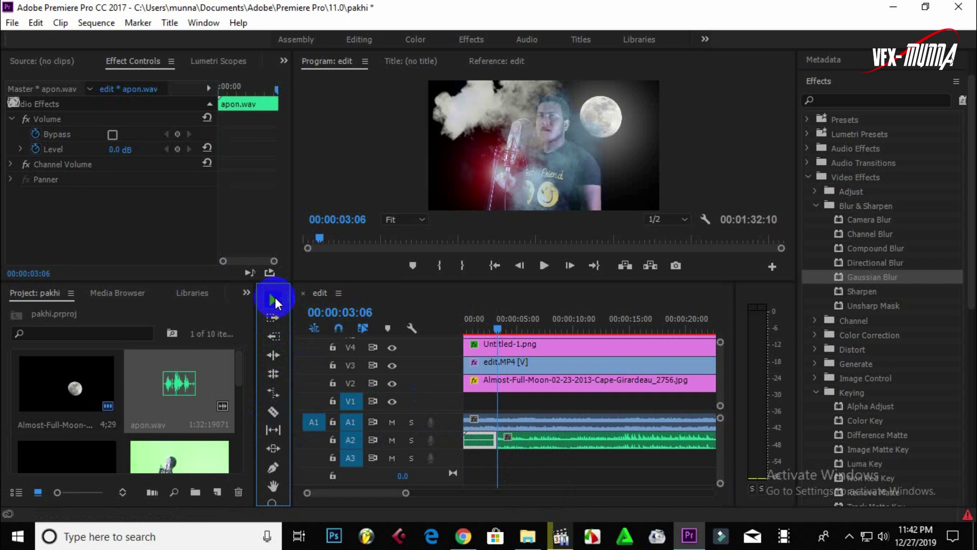
{"action": "left_click", "coordinate": [478, 443]}
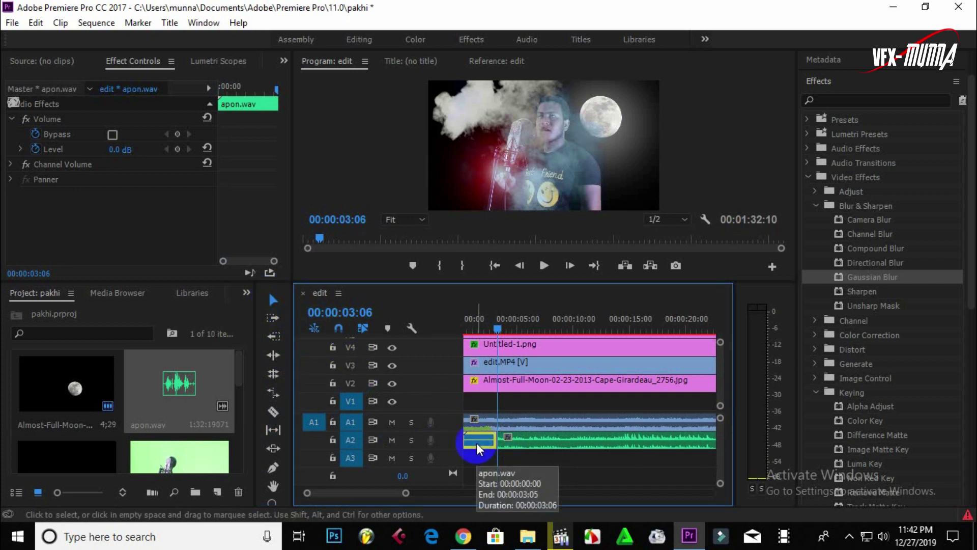
{"action": "key", "text": "Delete"}
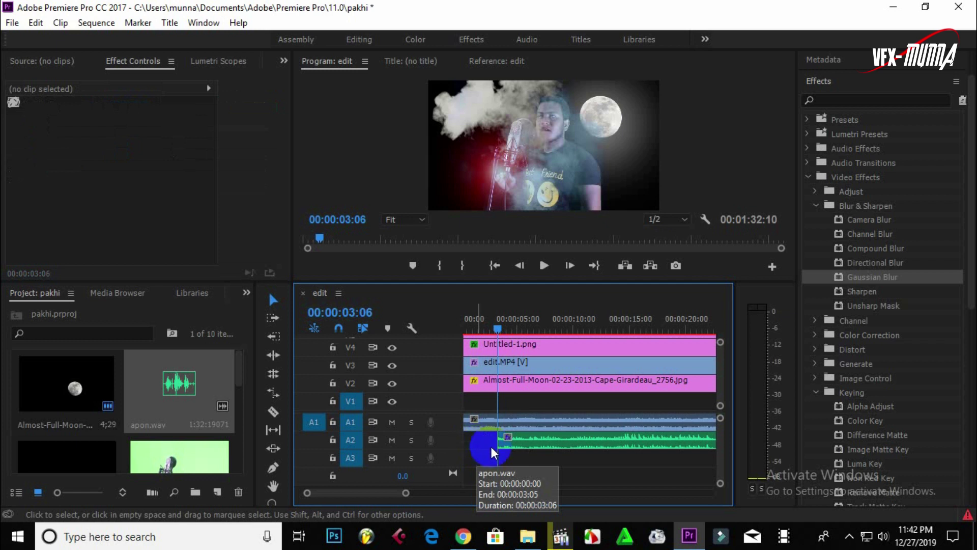
{"action": "left_click_drag", "start_coordinate": [570, 448], "coordinate": [532, 447]}
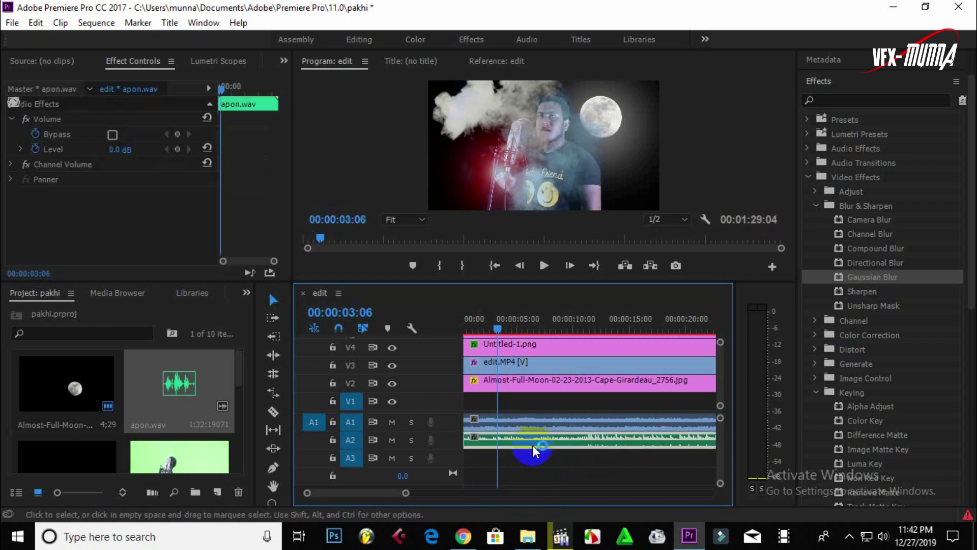
{"action": "left_click", "coordinate": [463, 349]}
Play back the composite with the trimmed apon.wav song, then enlarge the Program monitor.
{"action": "left_click", "coordinate": [554, 270]}
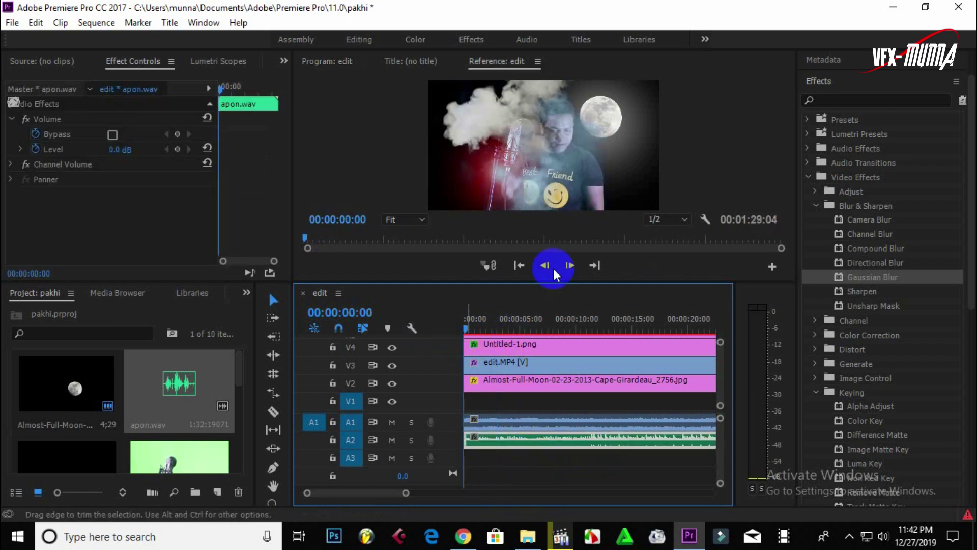
{"action": "scroll", "coordinate": [393, 496], "scroll_direction": "down", "scroll_amount": 2}
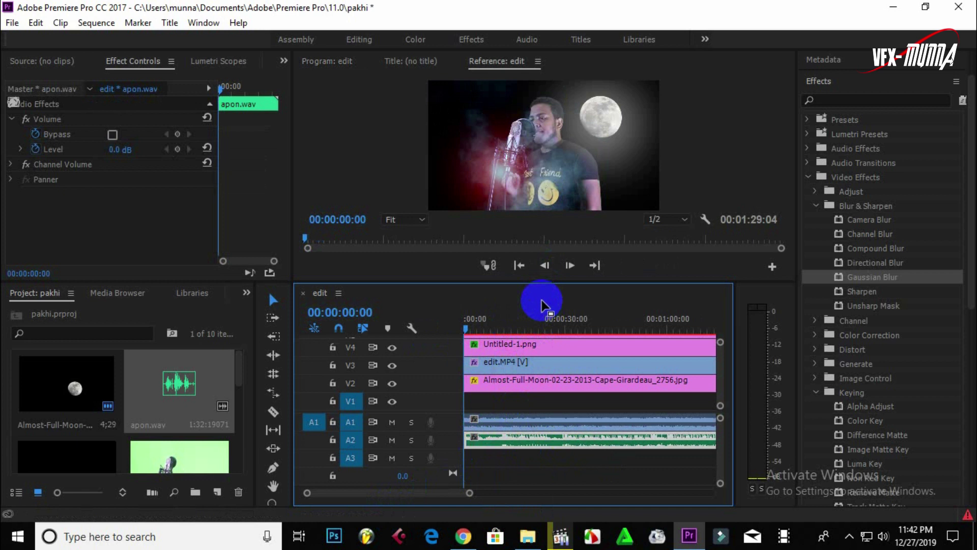
{"action": "key", "text": "space"}
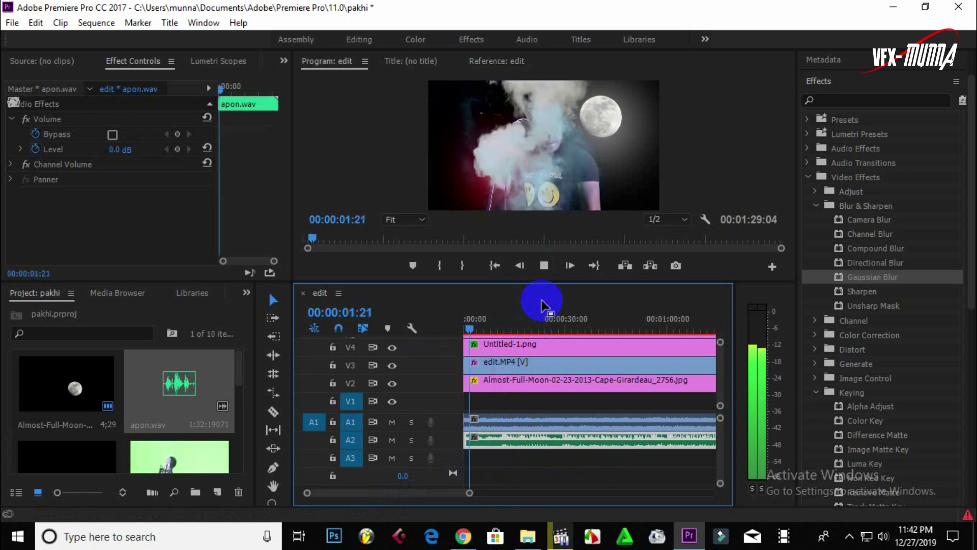
{"action": "key", "text": "space"}
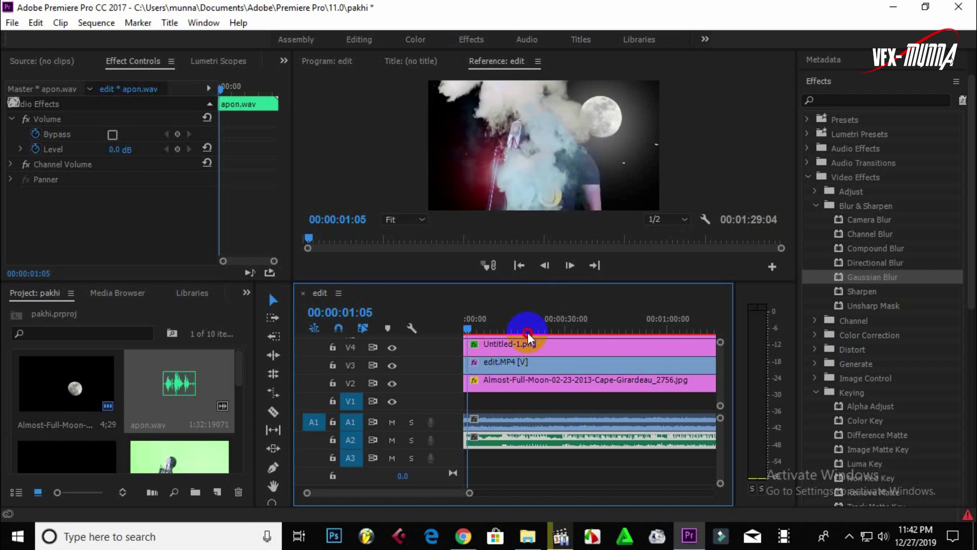
{"action": "left_click_drag", "start_coordinate": [528, 337], "coordinate": [525, 334]}
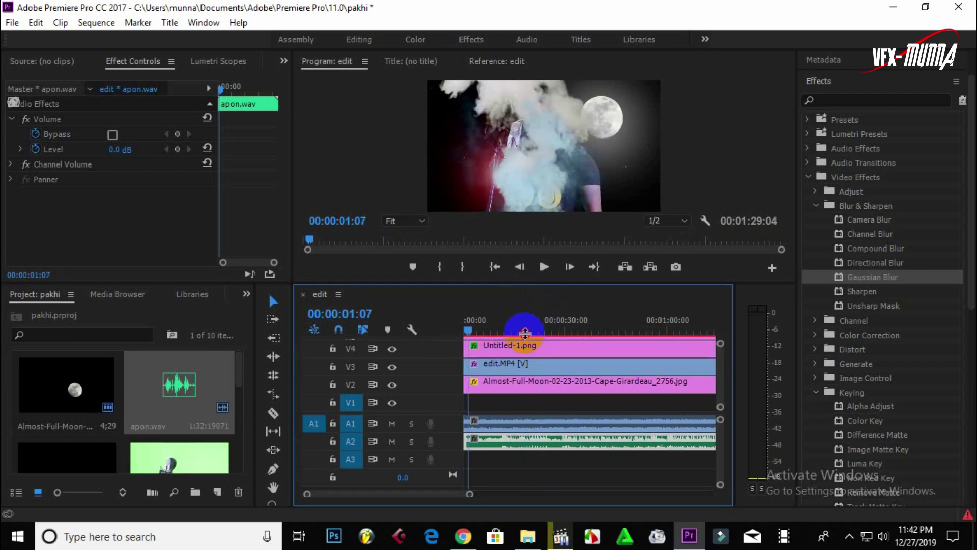
{"action": "left_click_drag", "start_coordinate": [524, 334], "coordinate": [530, 404]}
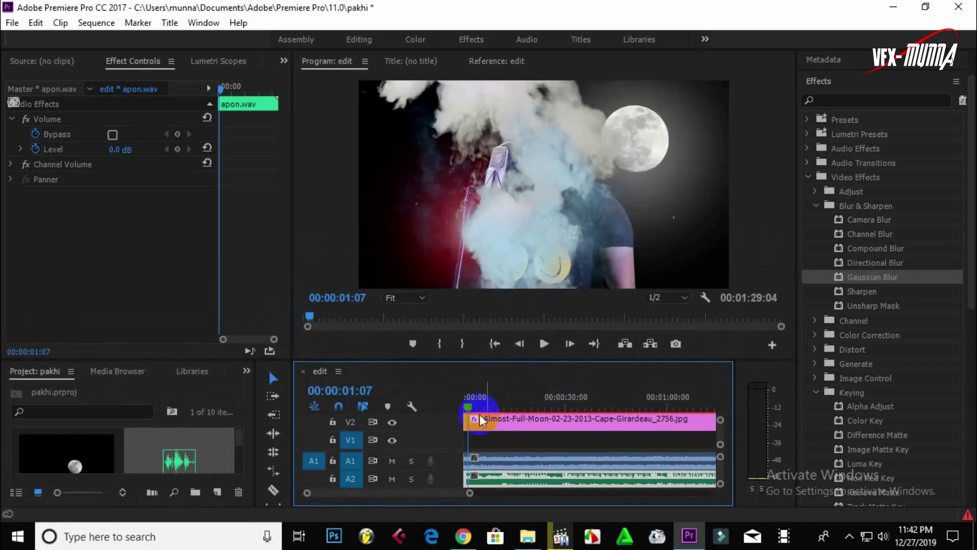
Open Export Settings via File > Export > Media with H.264 format and the Match Source – High bitrate preset.
{"action": "left_click", "coordinate": [12, 22]}
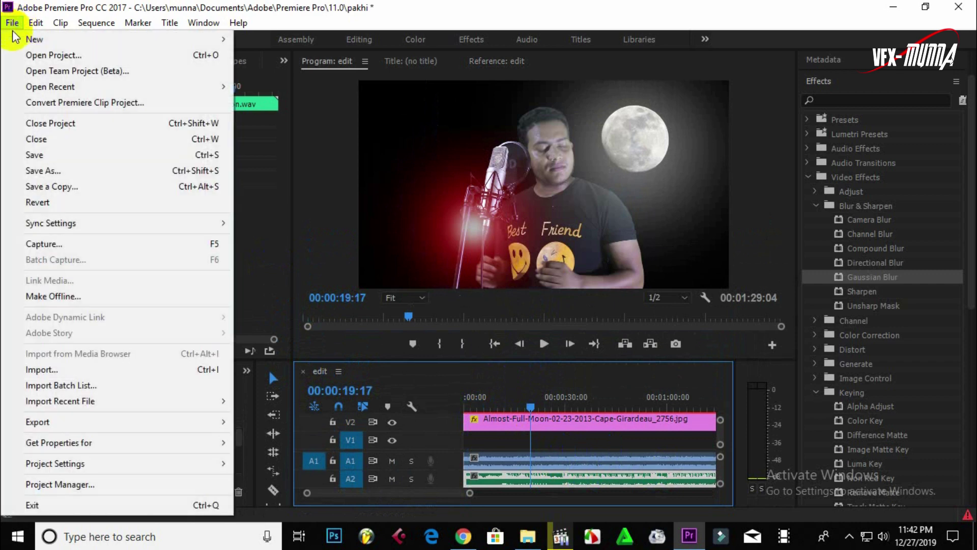
{"action": "mouse_move", "coordinate": [45, 427]}
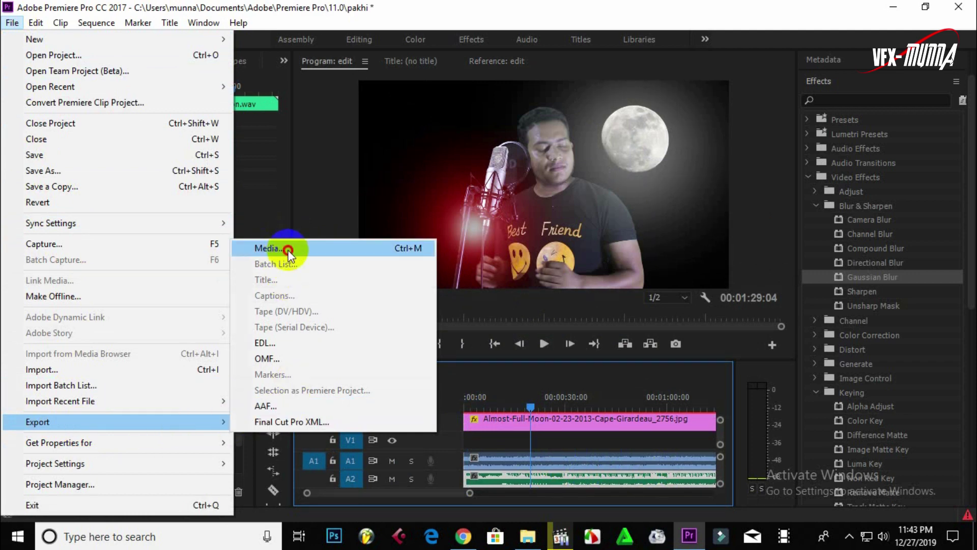
{"action": "left_click", "coordinate": [274, 250]}
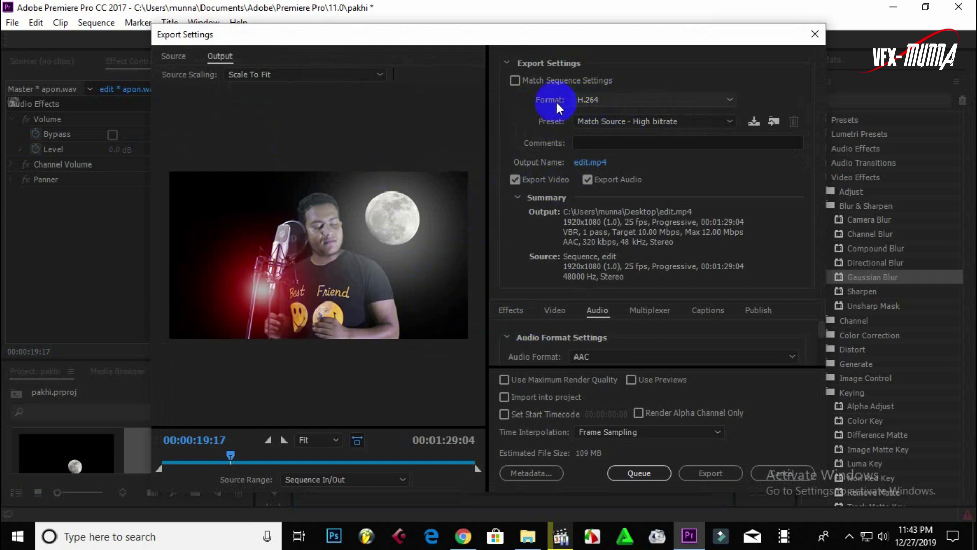
{"action": "left_click", "coordinate": [603, 99]}
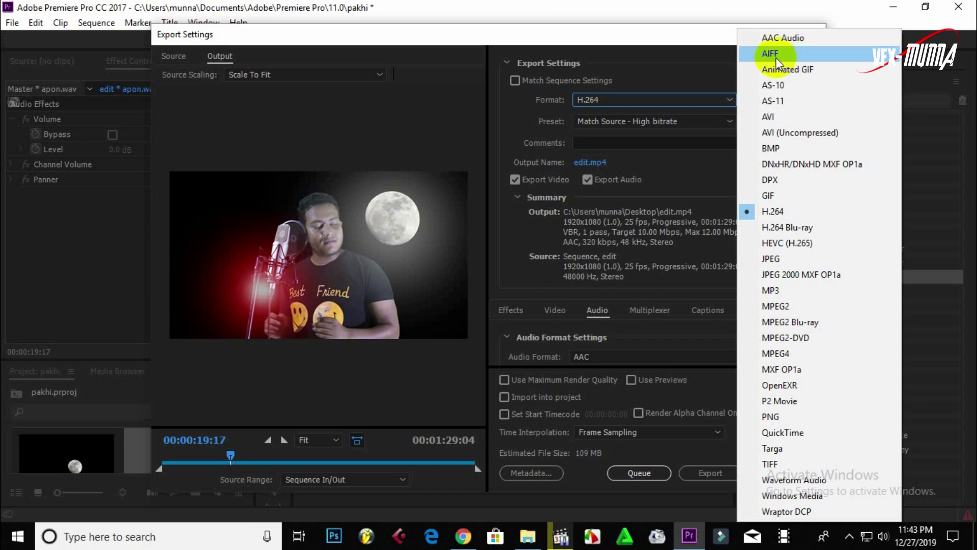
{"action": "left_click", "coordinate": [783, 127]}
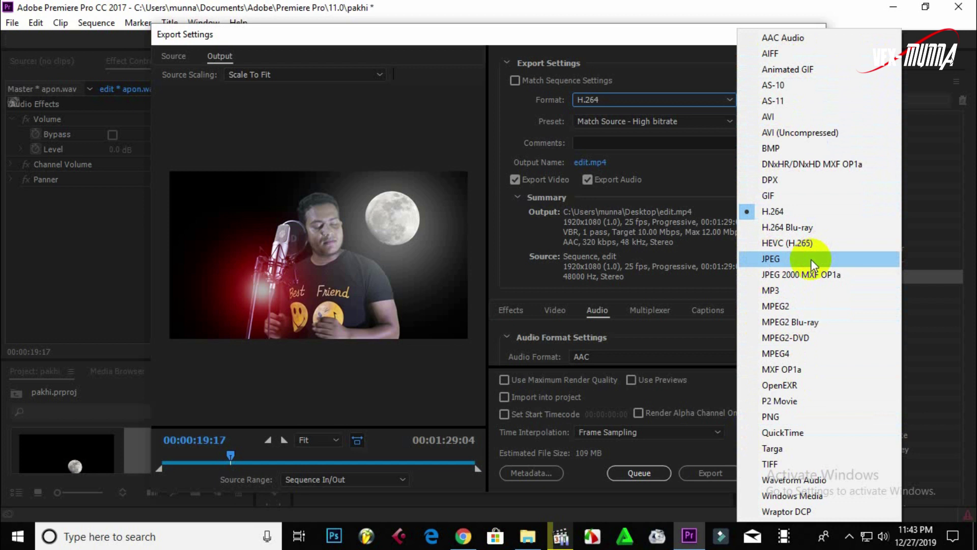
{"action": "left_click", "coordinate": [796, 212]}
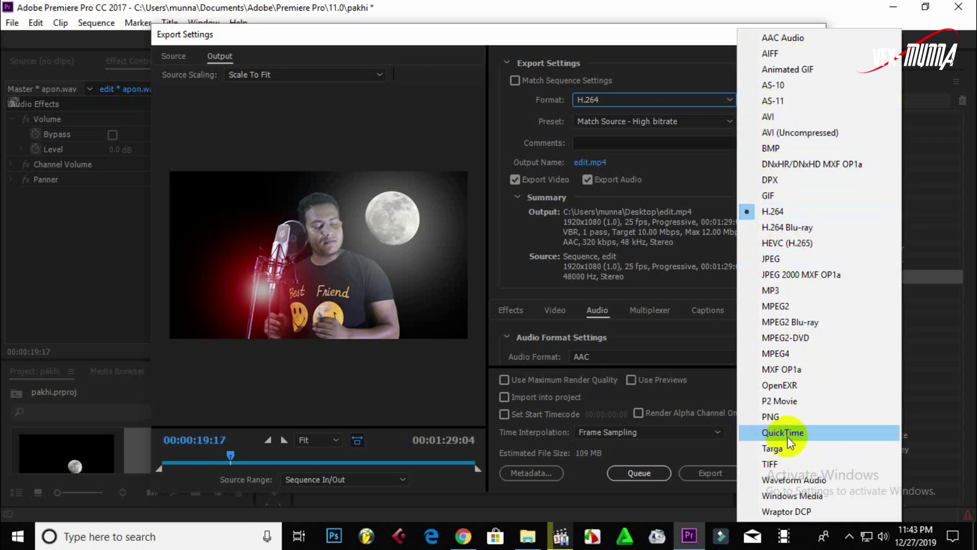
{"action": "left_click", "coordinate": [783, 211]}
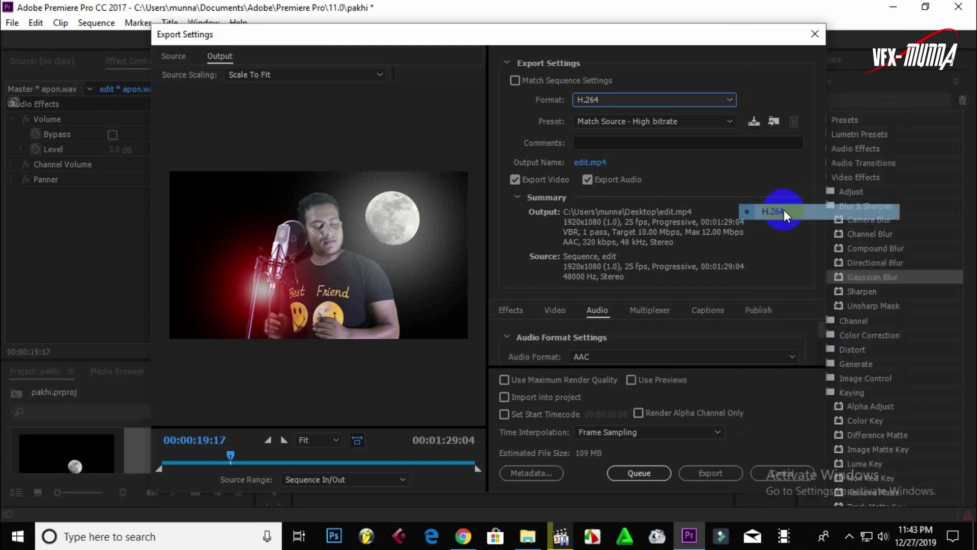
Rename the output to pakhi.mp4 on the Desktop and start the export.
{"action": "left_click", "coordinate": [592, 162]}
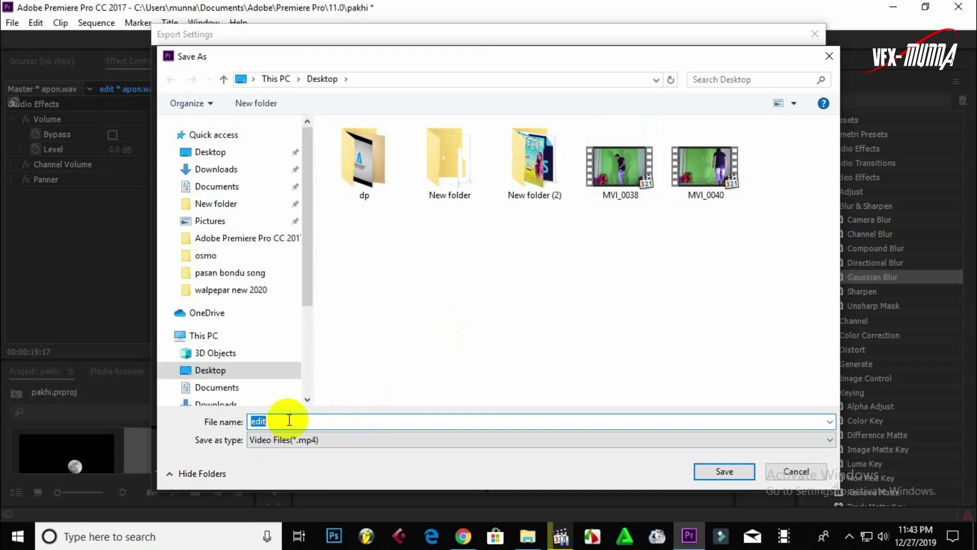
{"action": "type", "text": "pak"}
{"action": "type", "text": "hi"}
{"action": "left_click", "coordinate": [733, 473]}
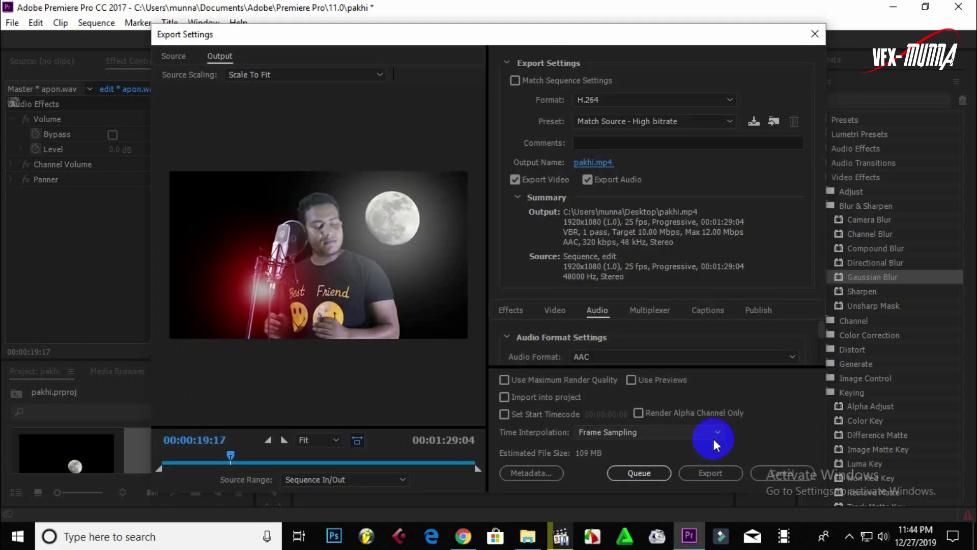
{"action": "left_click", "coordinate": [713, 474]}
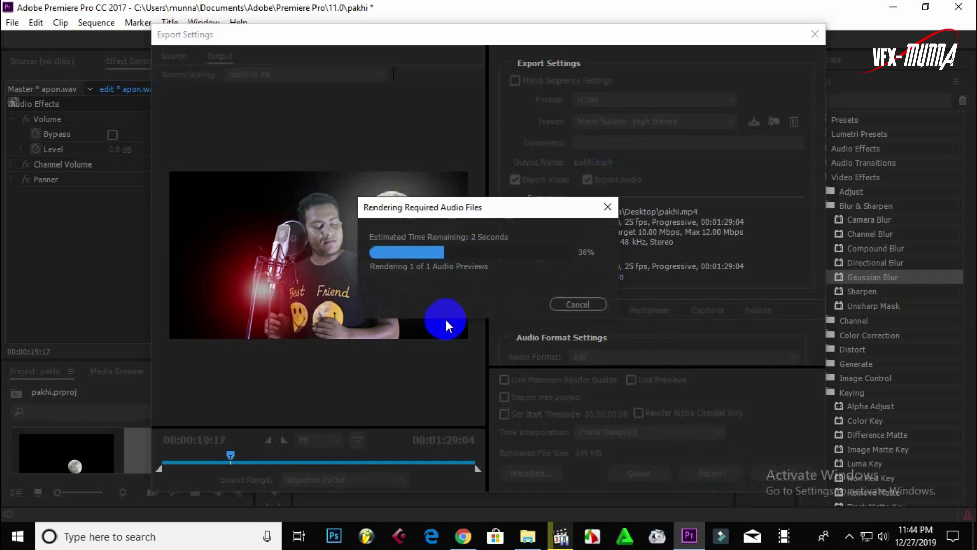